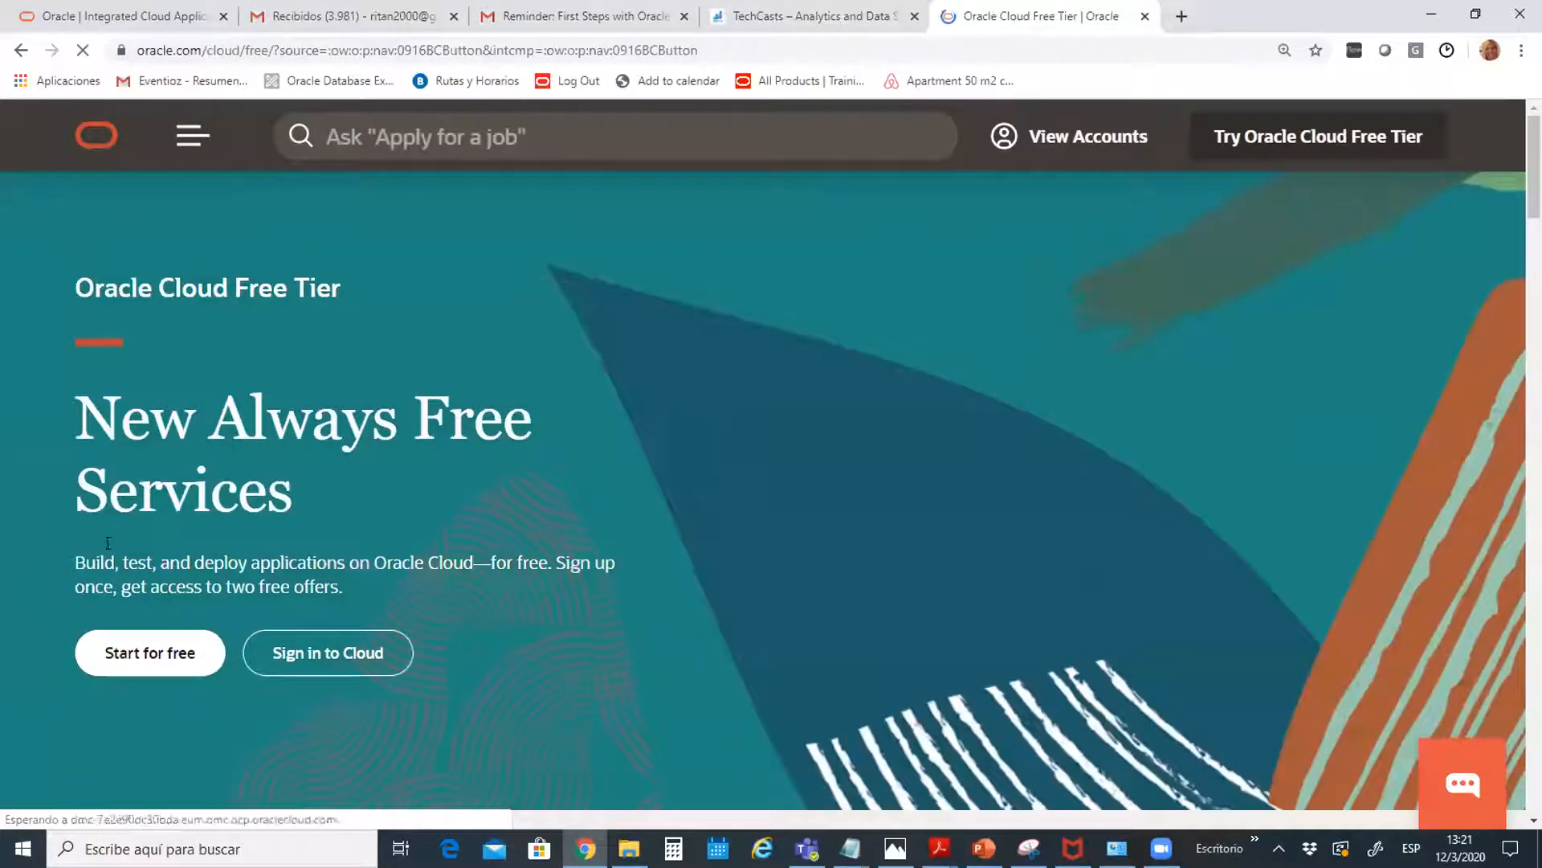
# Start the free sign-up, choose Argentina as the country, and autofill the saved e-mail address
pyautogui.click(124, 659)
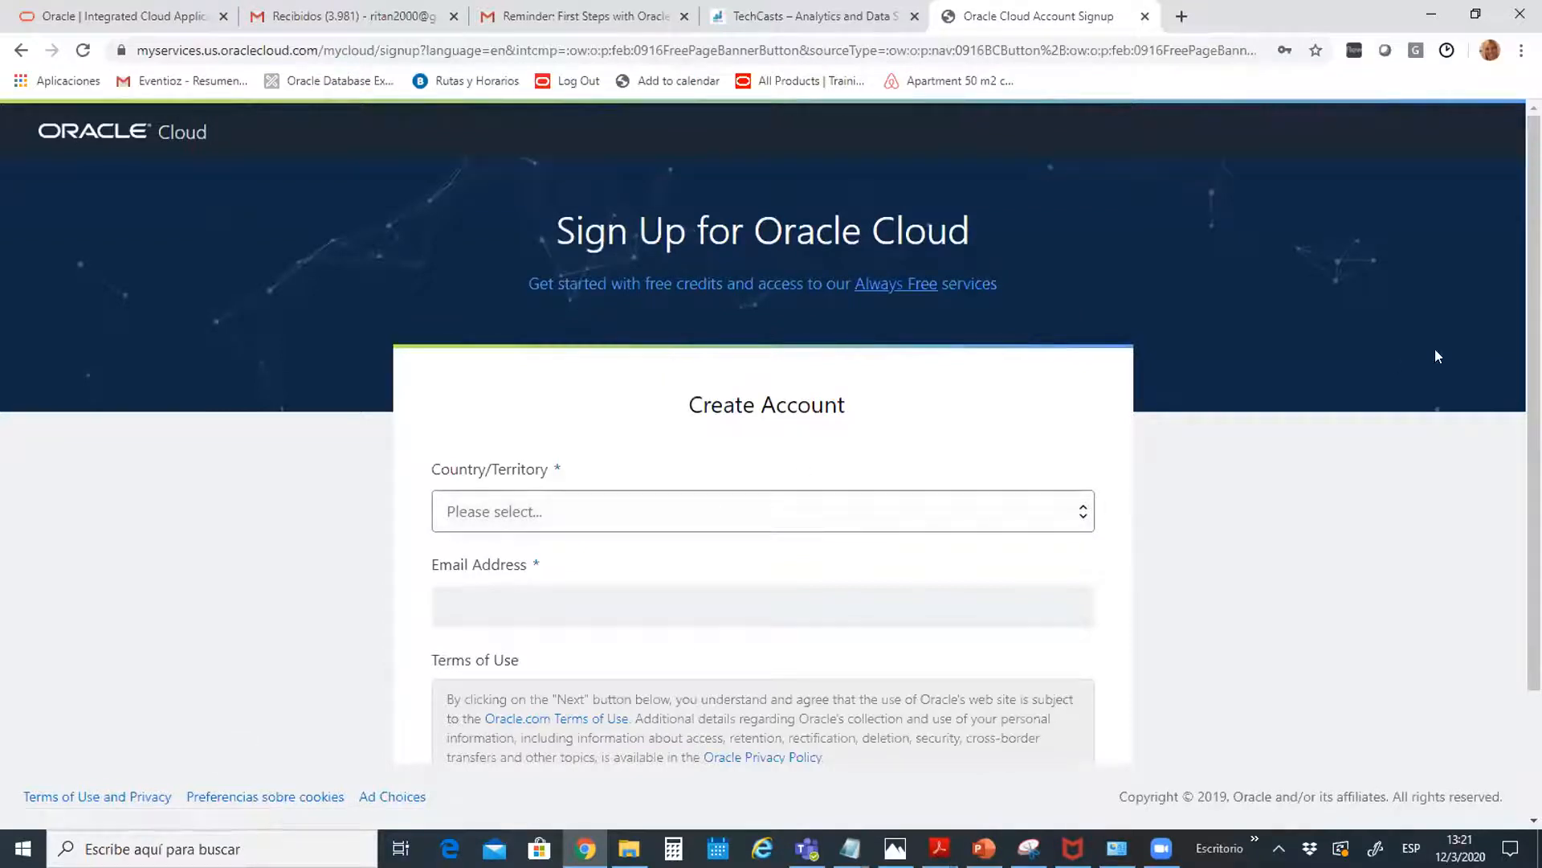
pyautogui.scroll(-2, 952, 484)
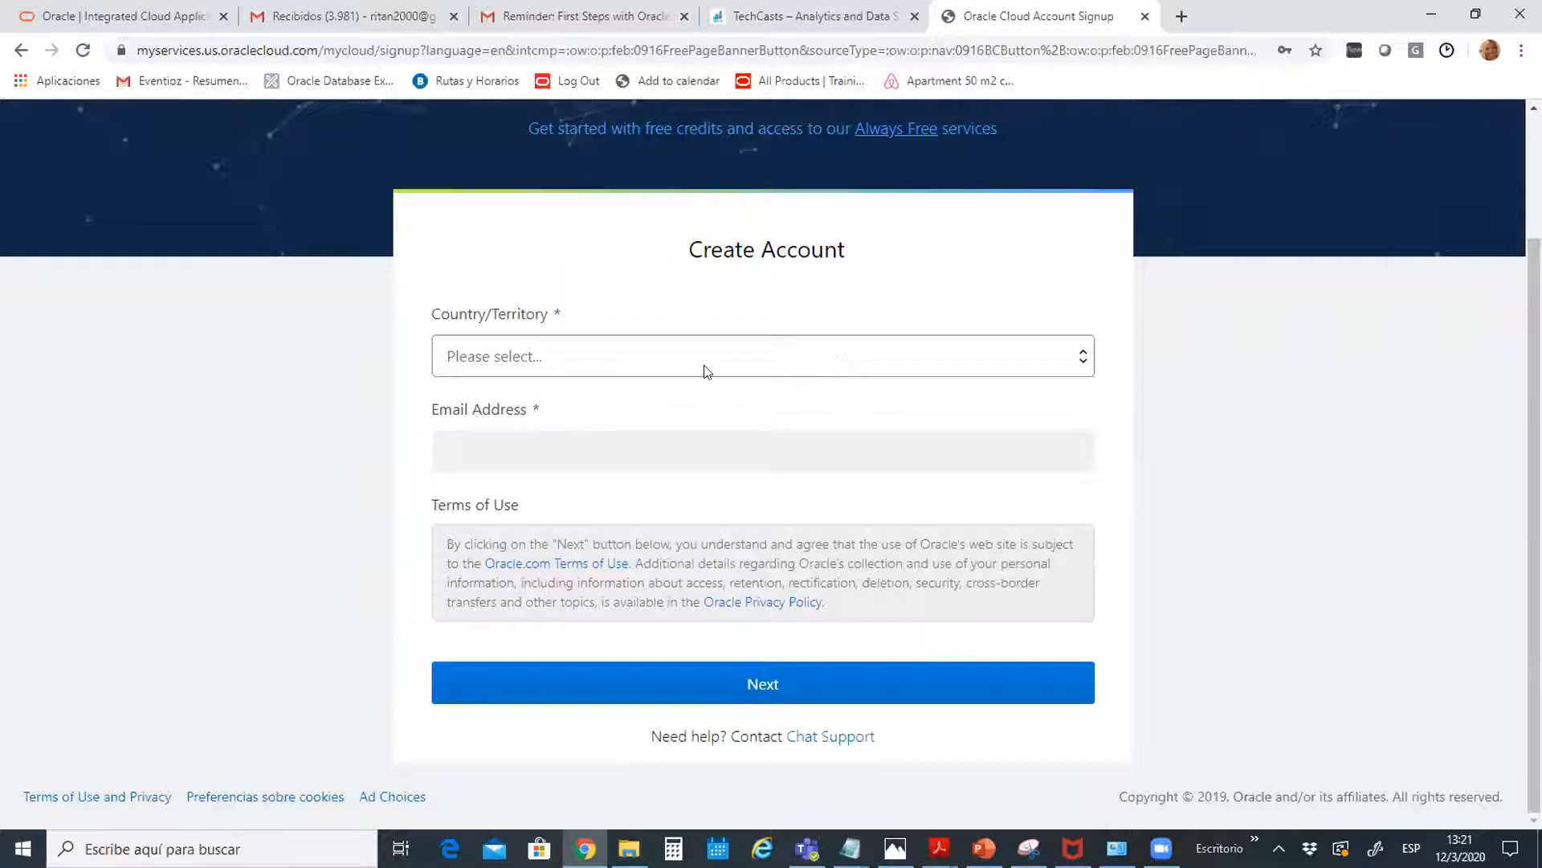
pyautogui.click(657, 367)
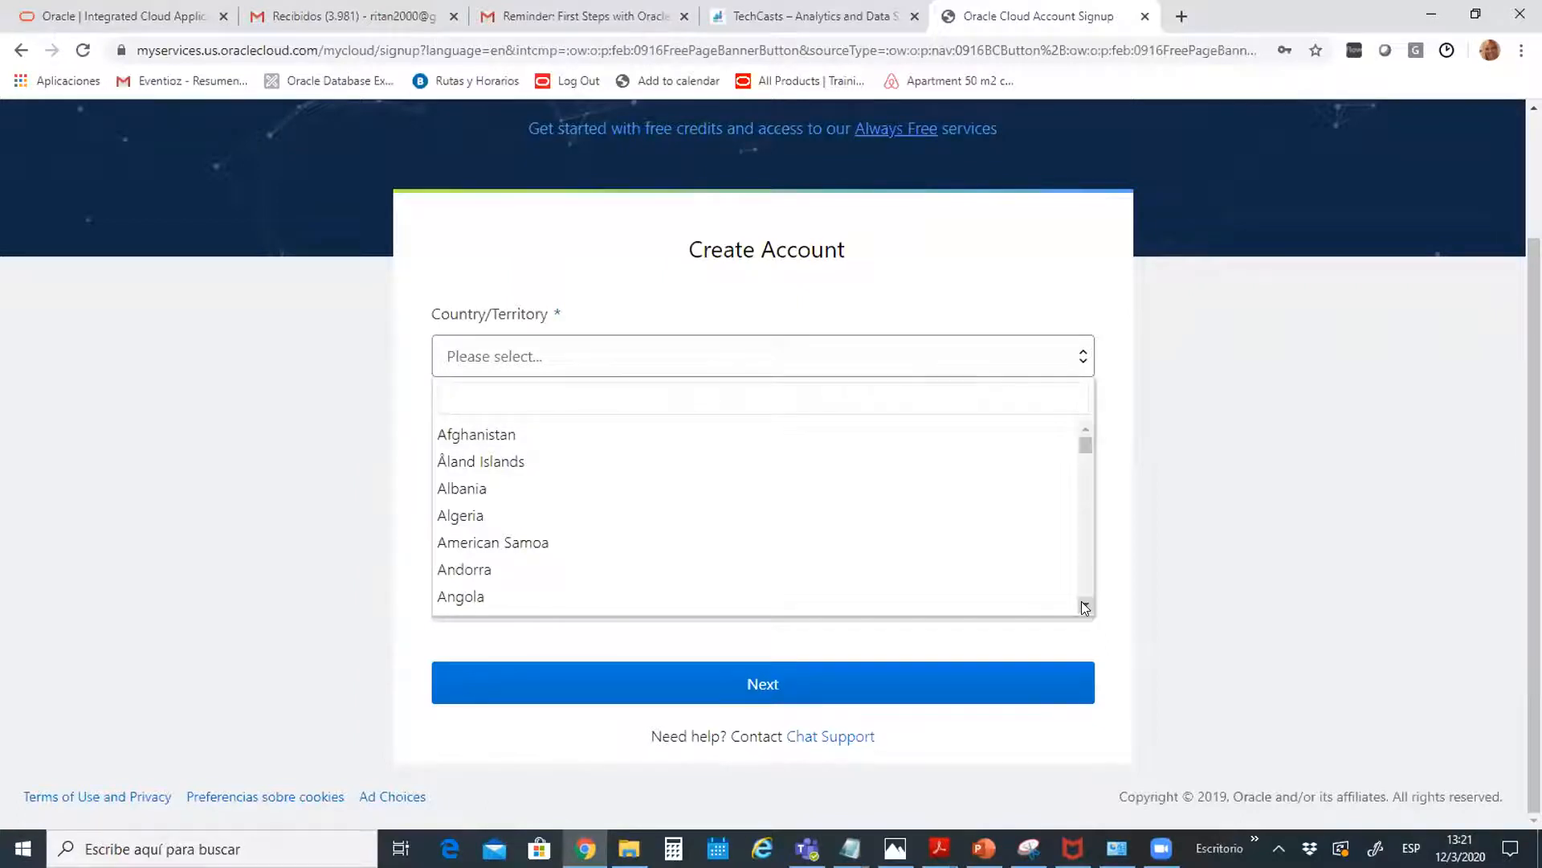
pyautogui.scroll(-3, 1081, 601)
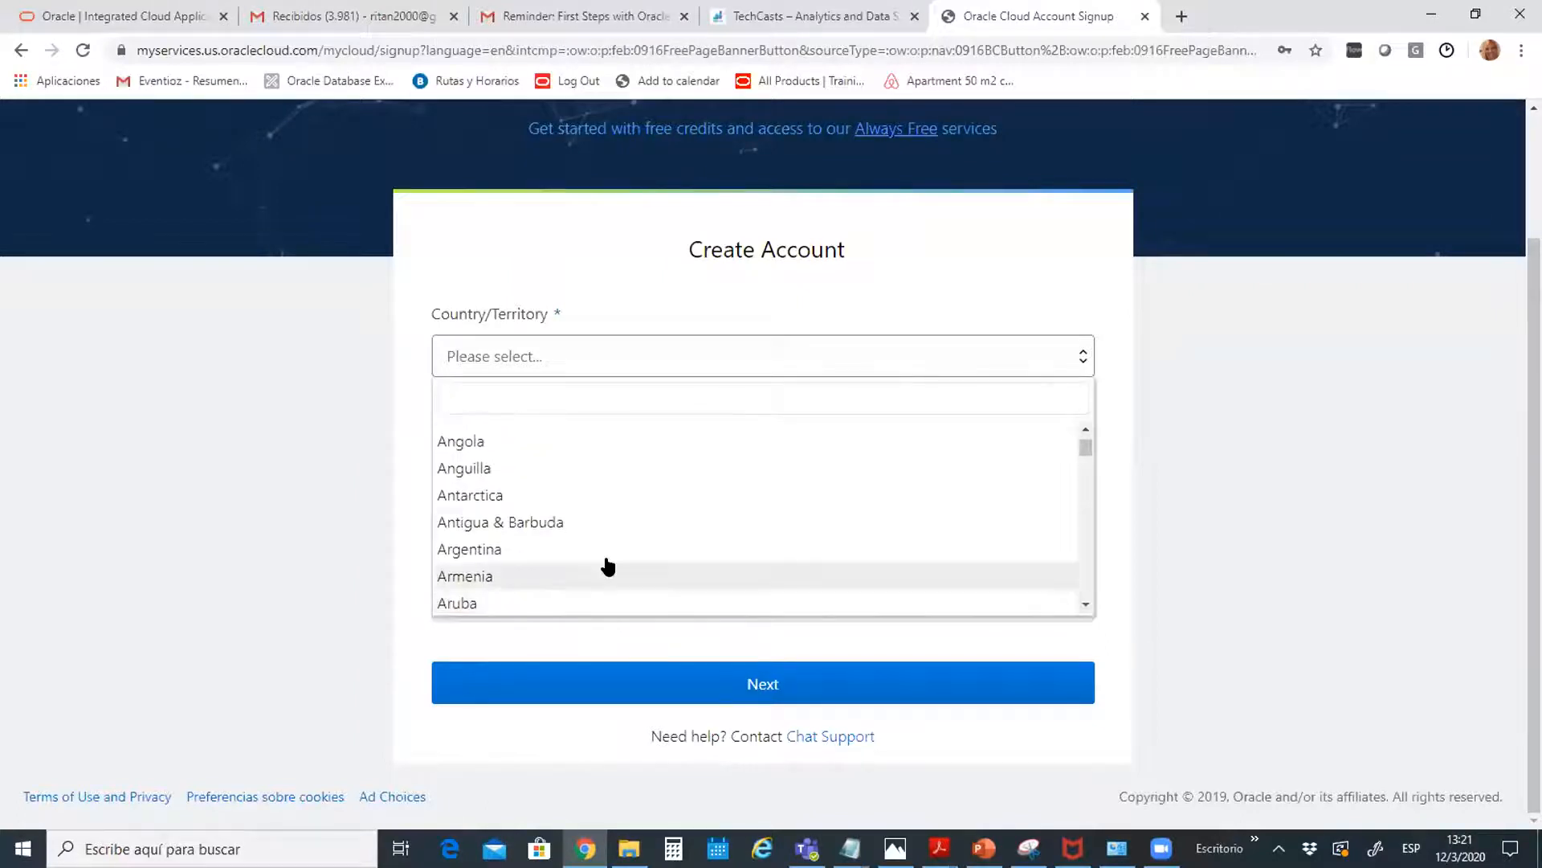
pyautogui.click(602, 550)
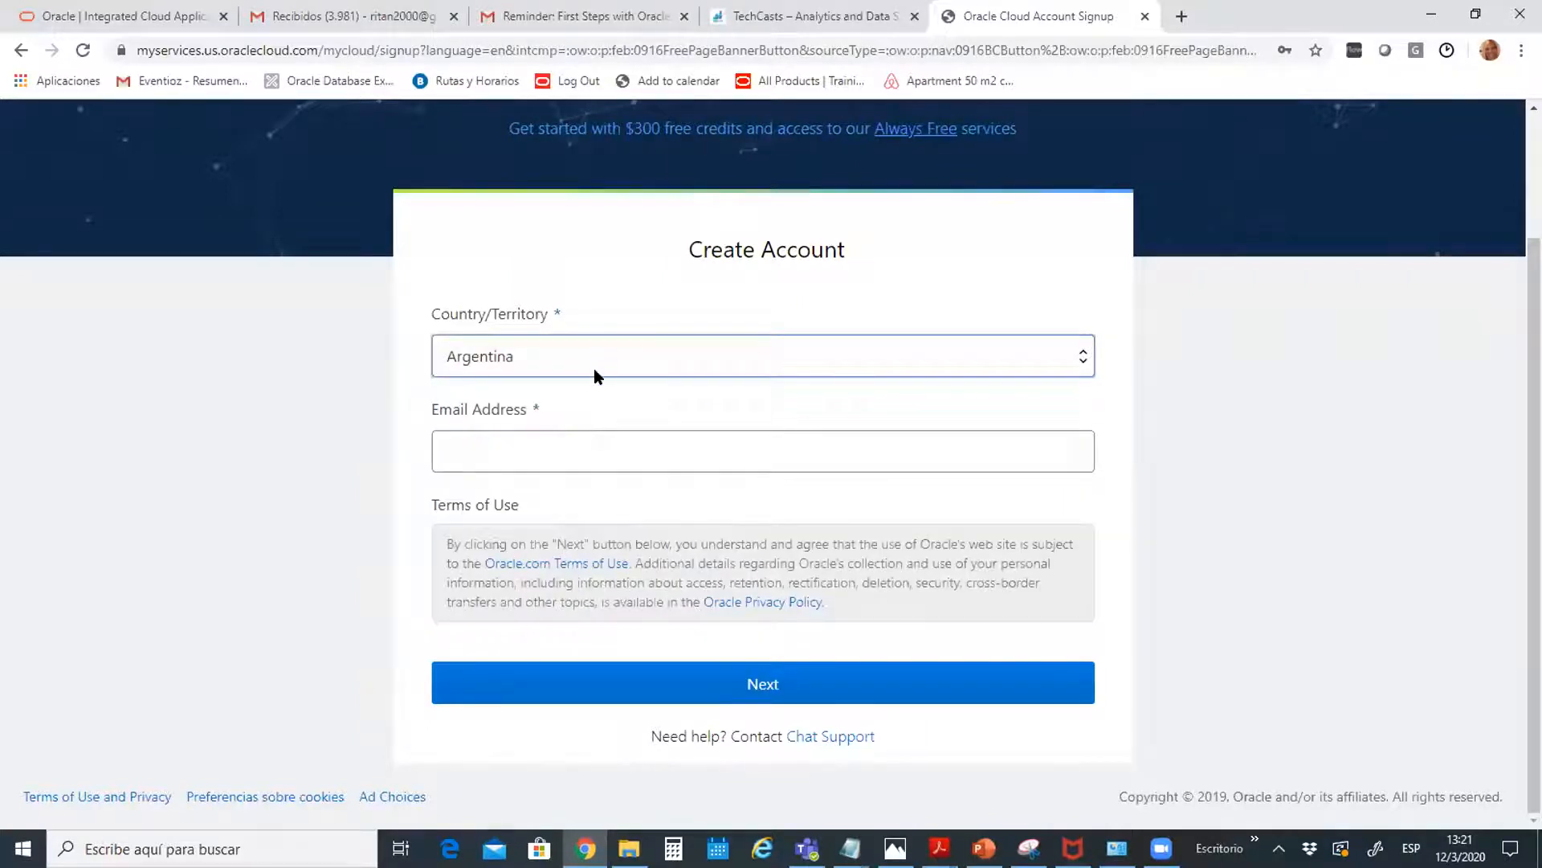
pyautogui.click(517, 461)
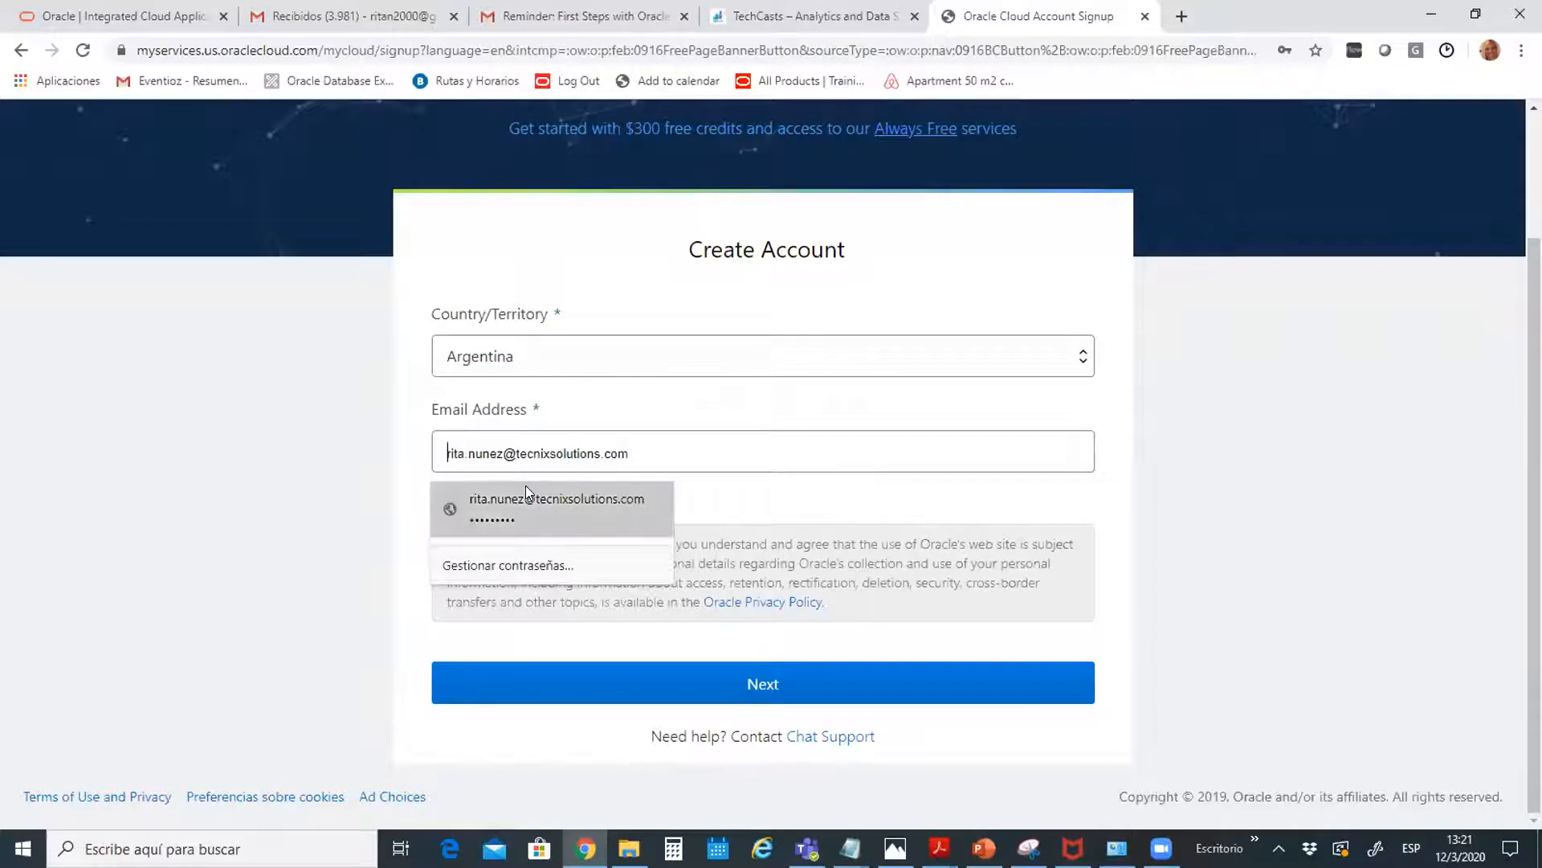
pyautogui.click(525, 490)
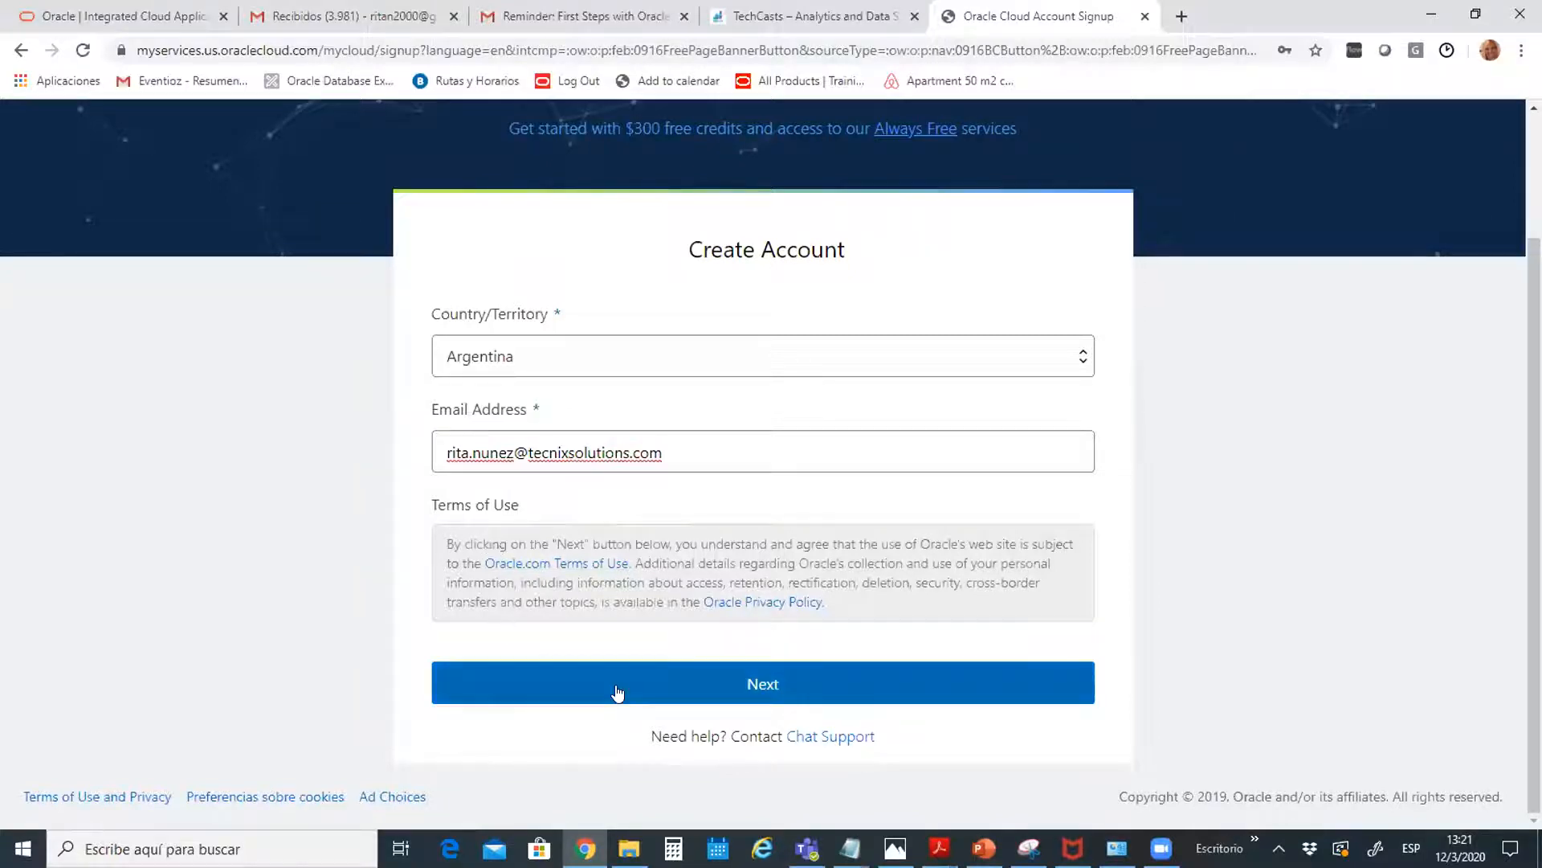
# Continue to the account details step and enter a cloud account name
pyautogui.click(659, 690)
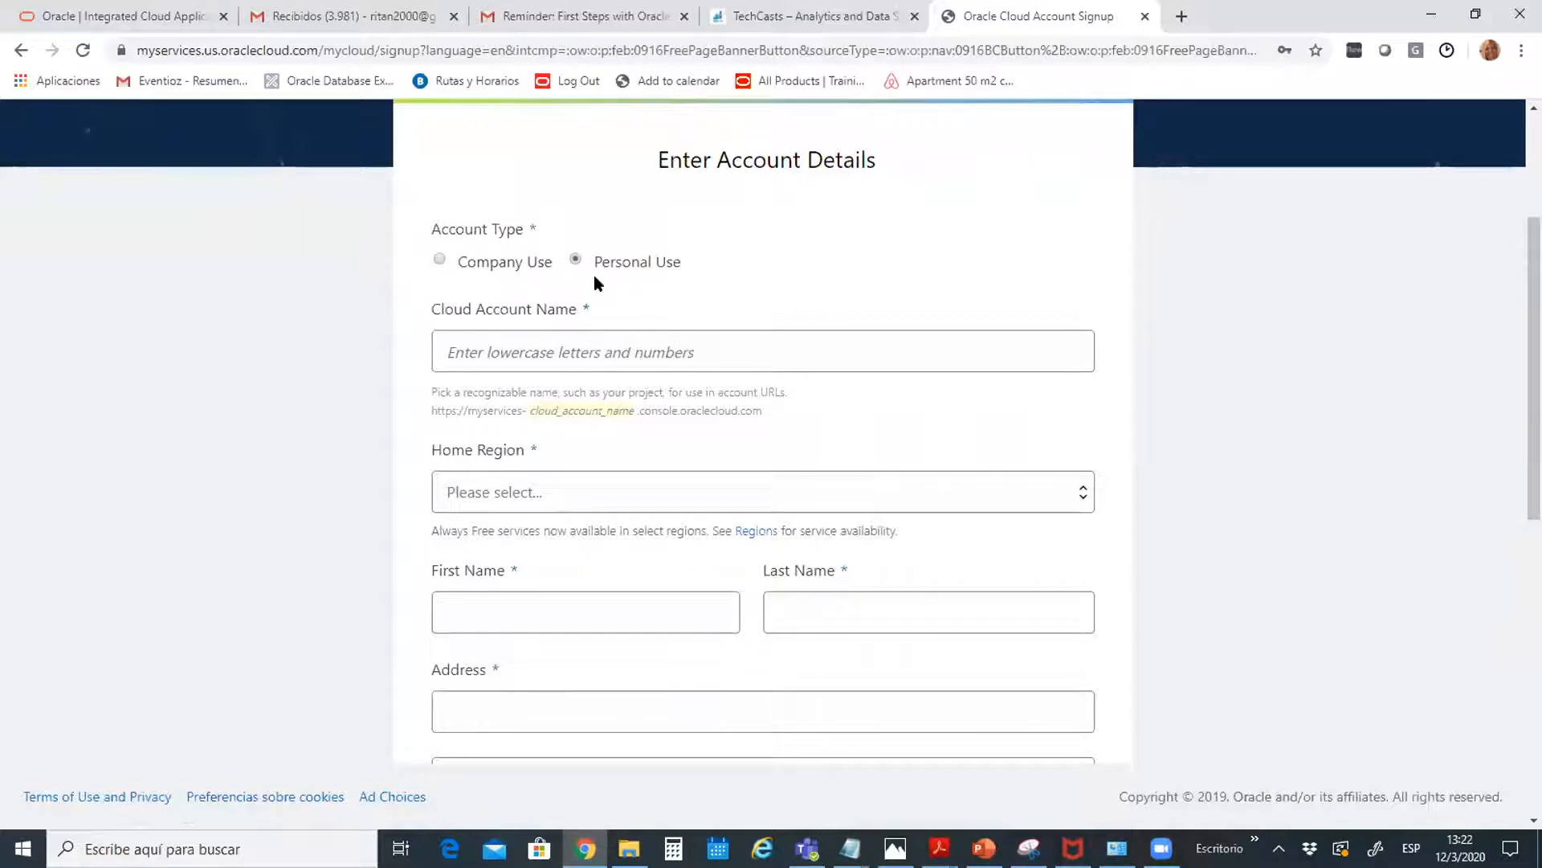
pyautogui.click(525, 355)
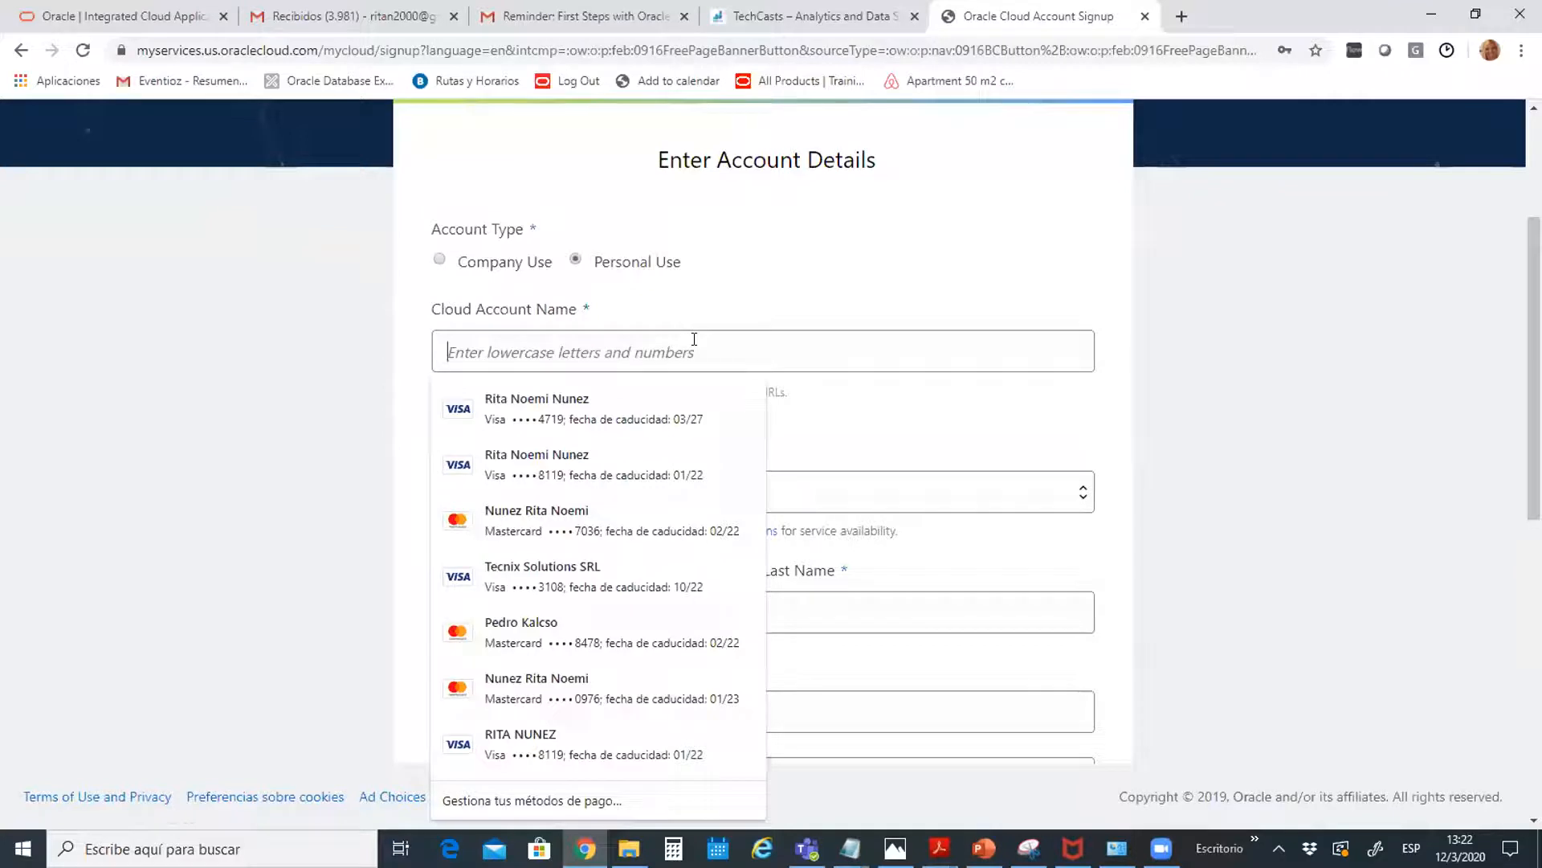
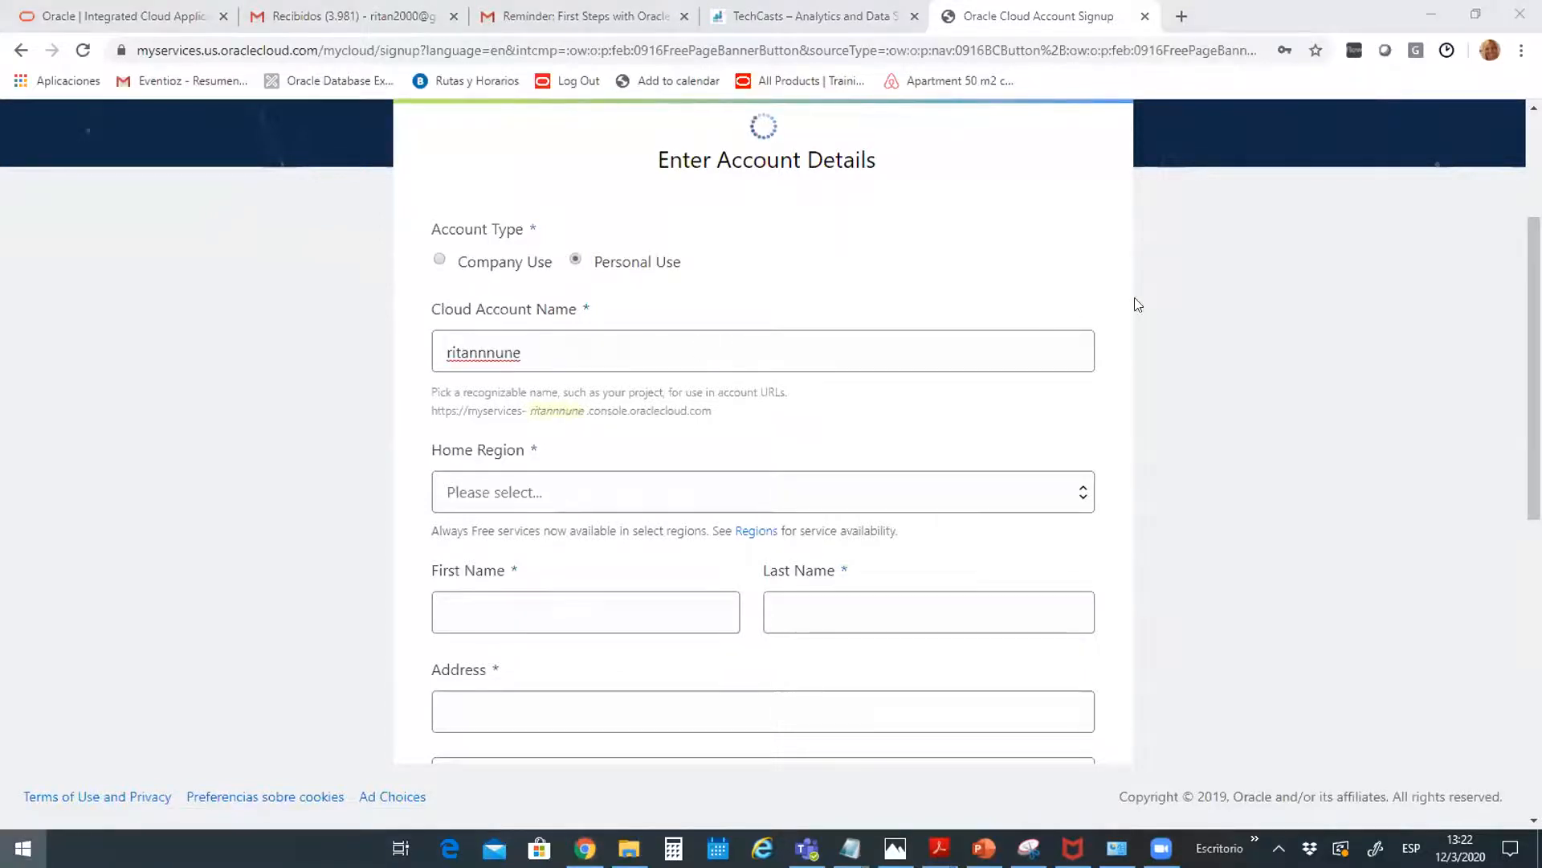
pyautogui.press('super')
pyautogui.press('super')
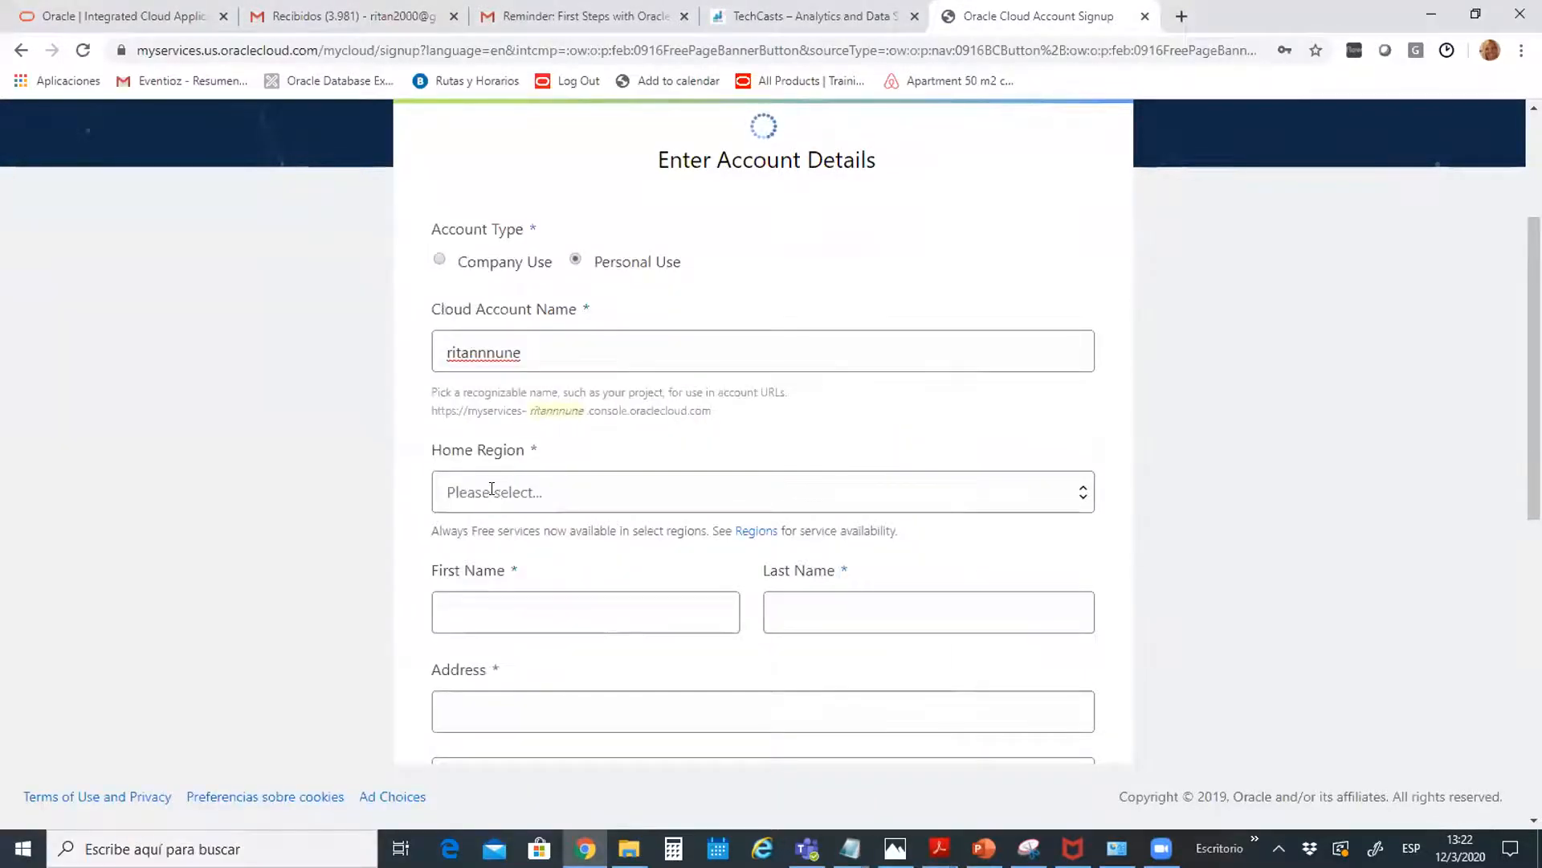
# Set the home region to Brazil East (Sao Paulo)
pyautogui.click(493, 491)
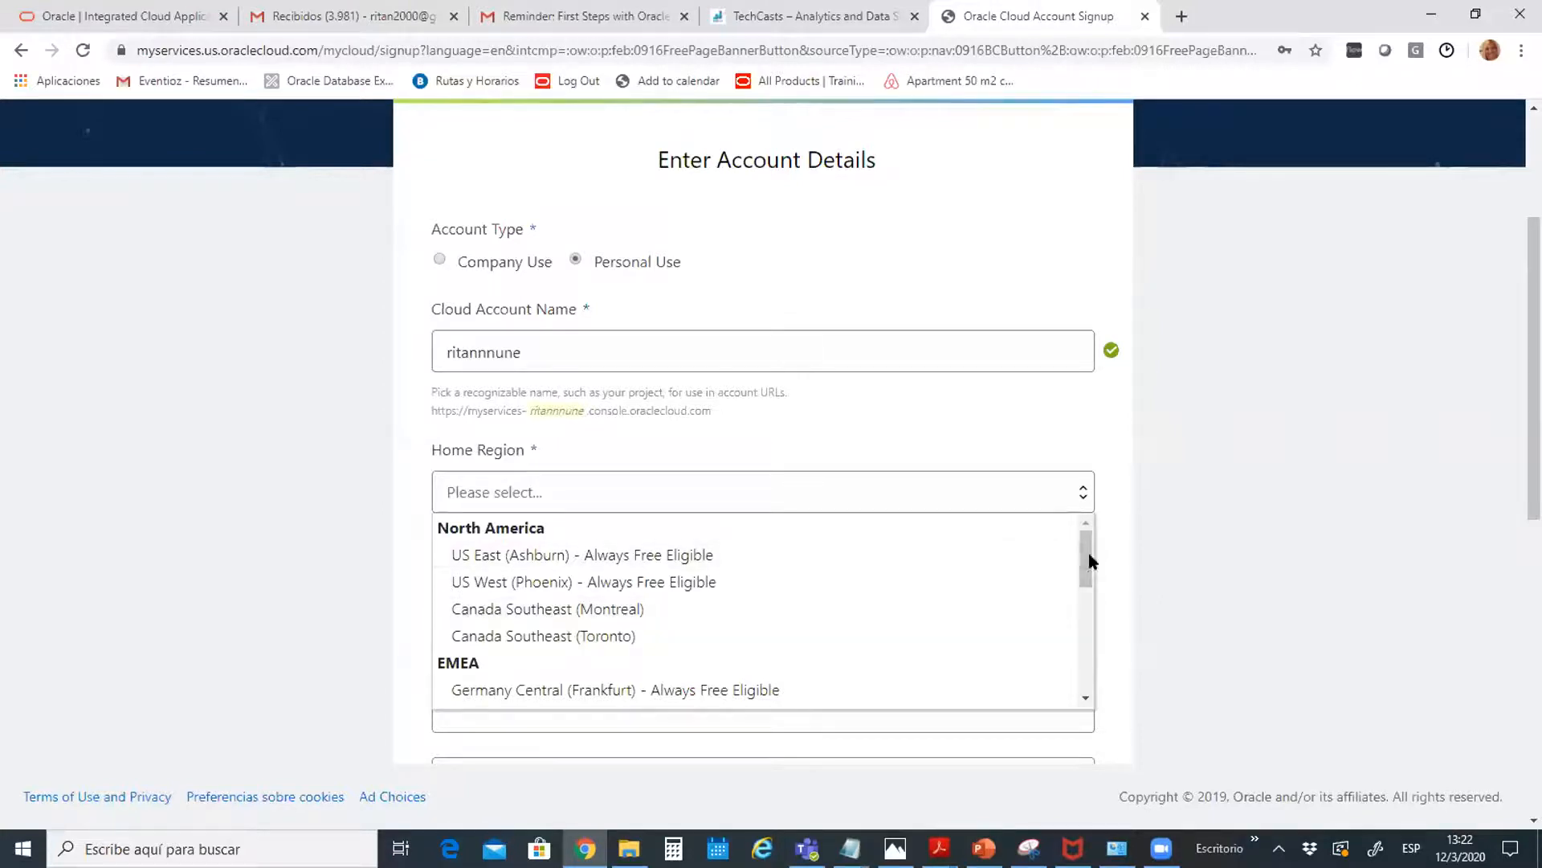
pyautogui.moveTo(1078, 551); pyautogui.dragTo(1104, 683)
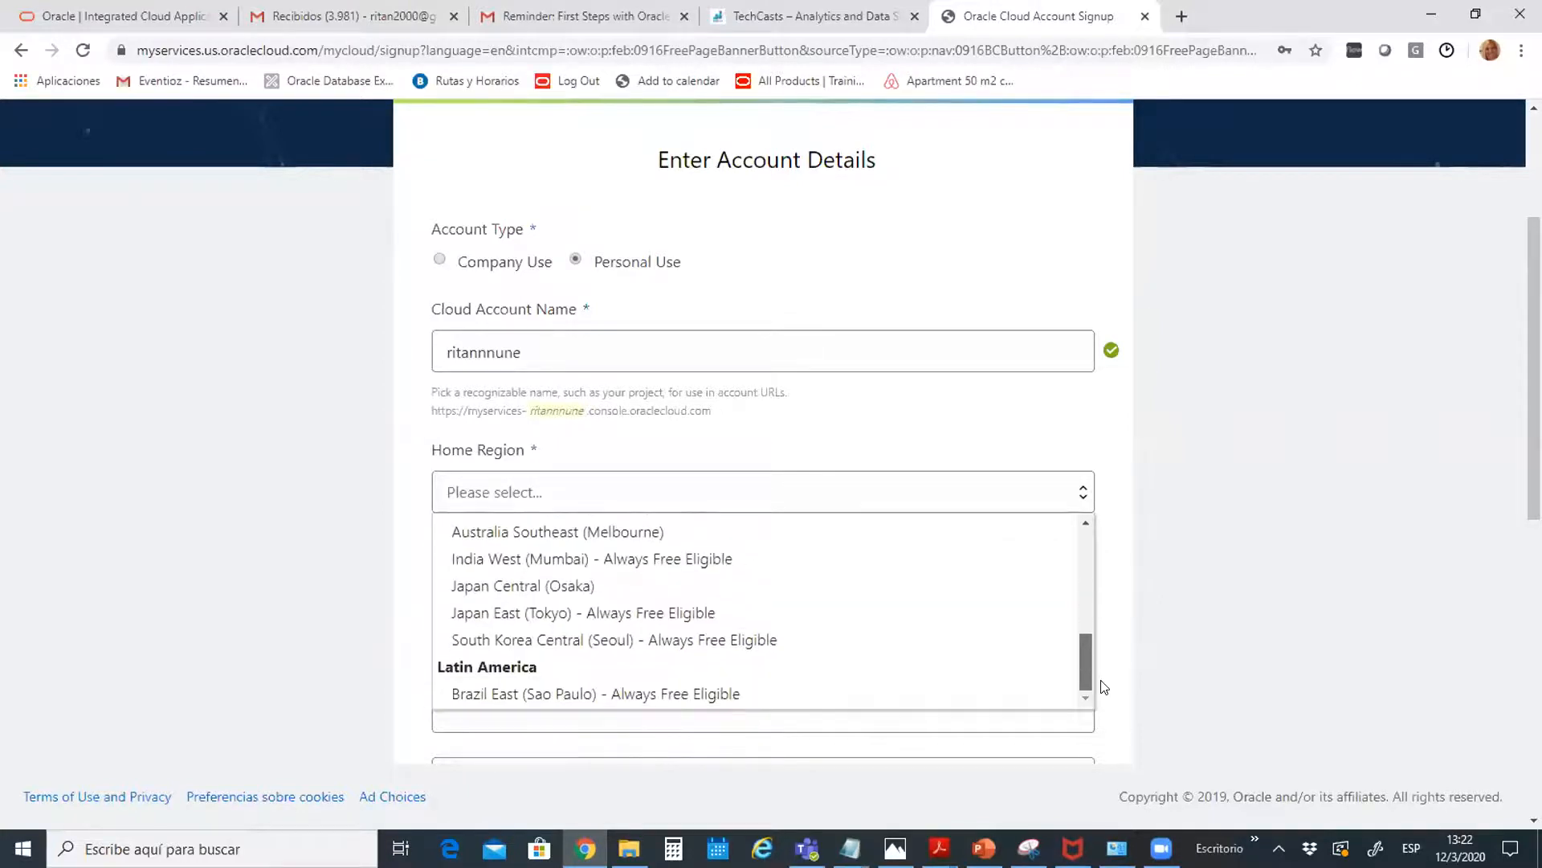
pyautogui.click(601, 692)
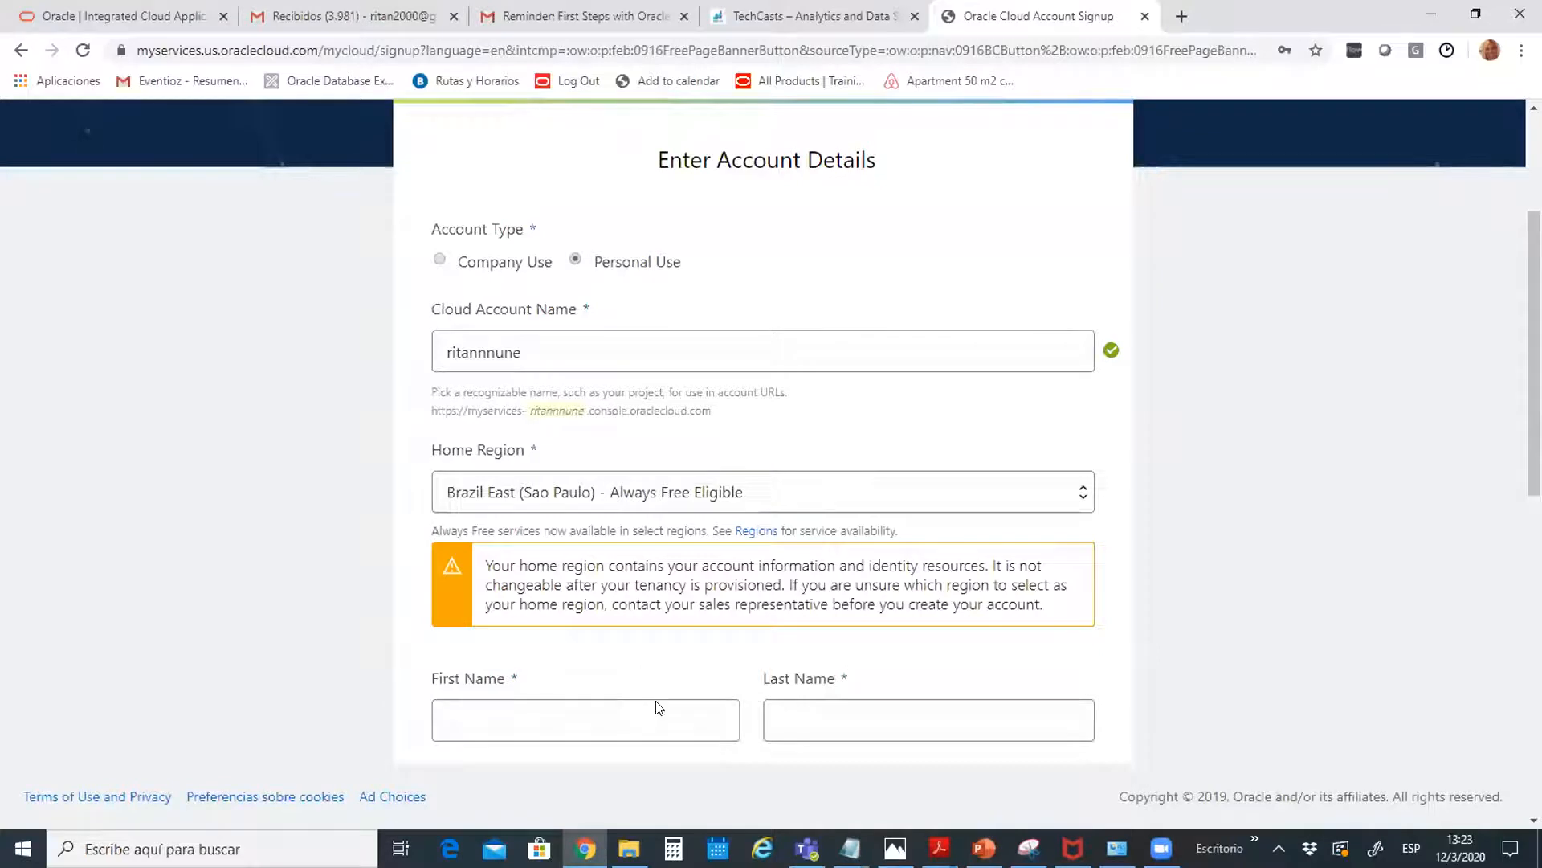
# Enter the user's first name and last name
pyautogui.click(512, 709)
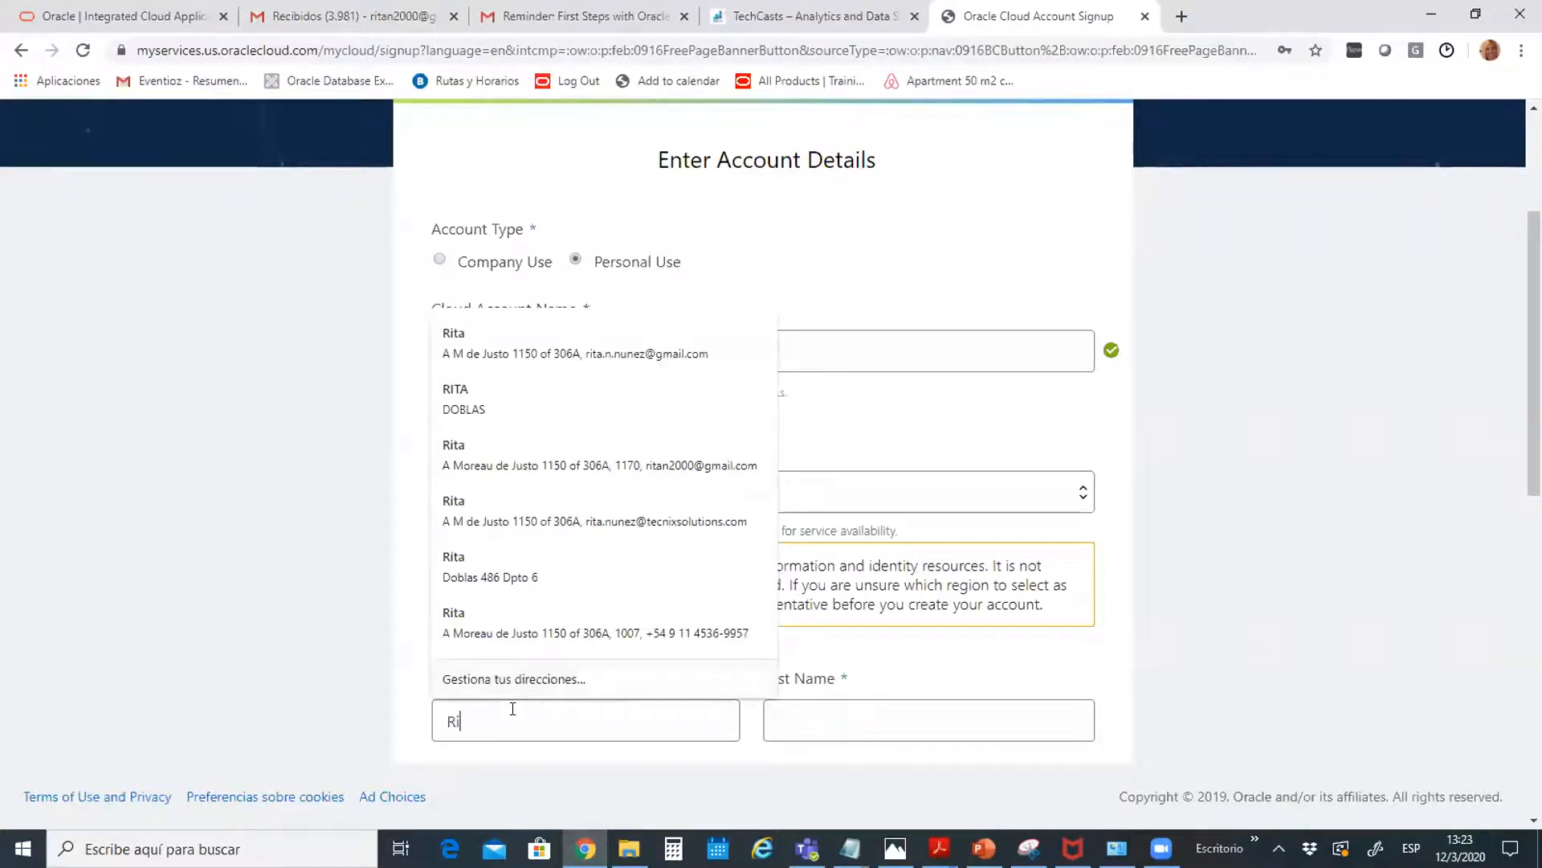
pyautogui.click(780, 719)
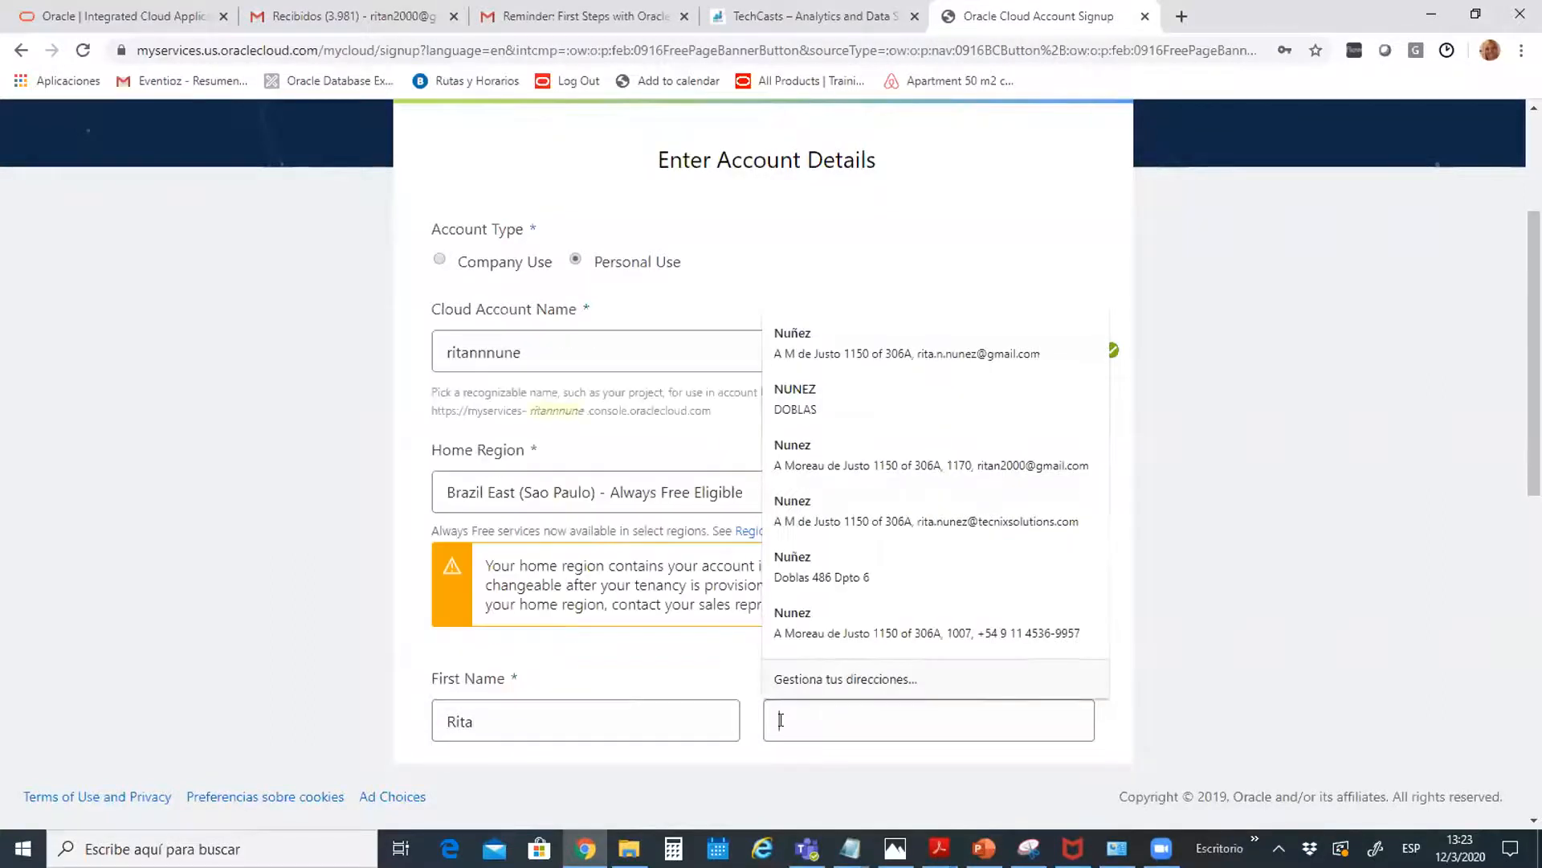
pyautogui.click(1392, 595)
# Fill in the address fields from the saved autofill address
pyautogui.moveTo(1535, 418); pyautogui.dragTo(1534, 596)
pyautogui.scroll(-1, 485, 265)
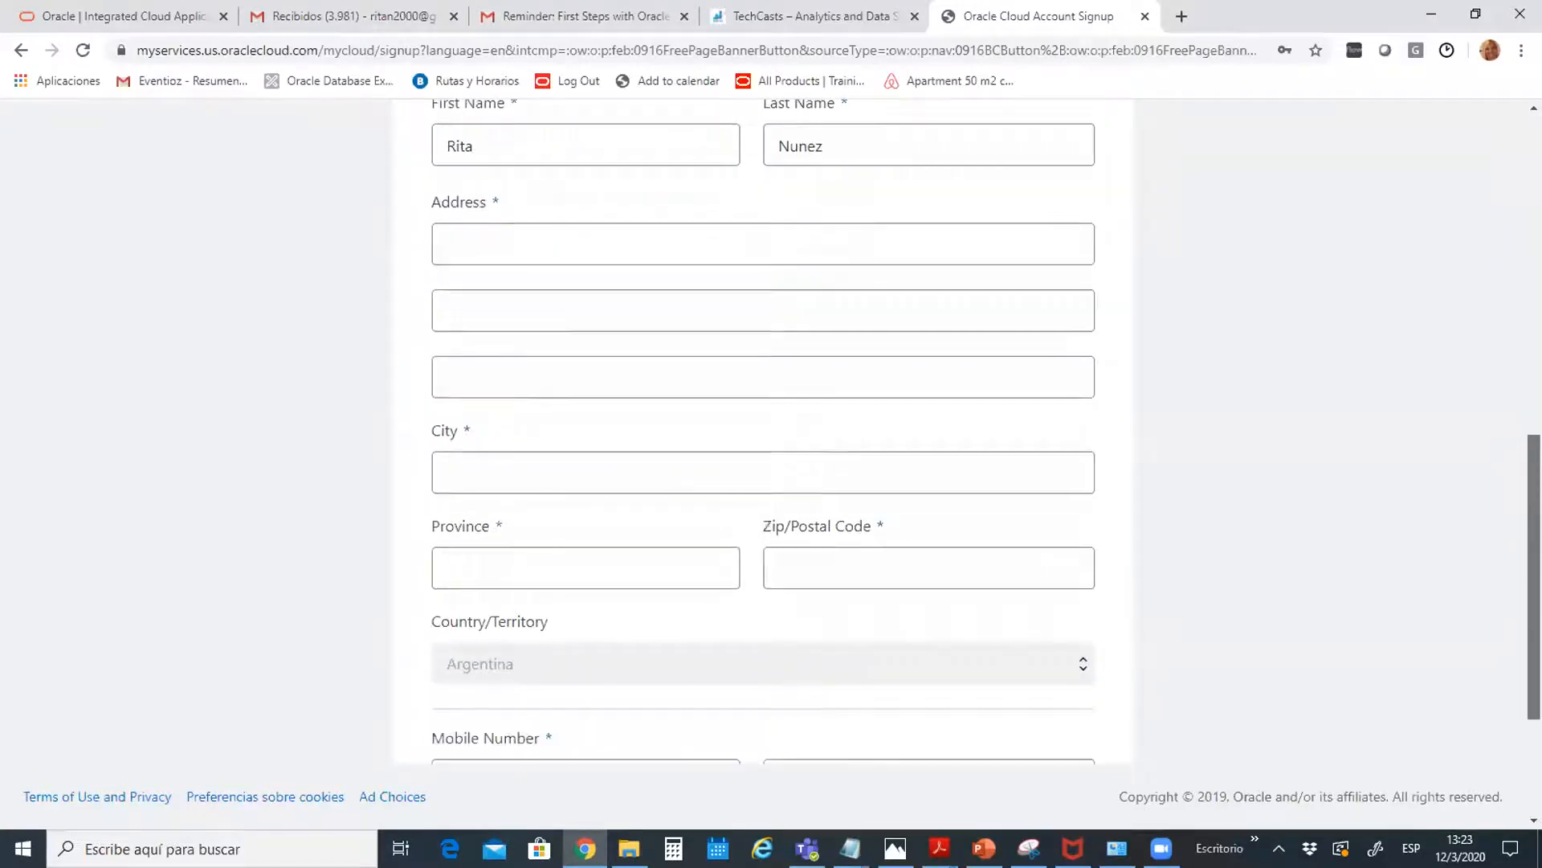
pyautogui.click(486, 246)
pyautogui.click(493, 291)
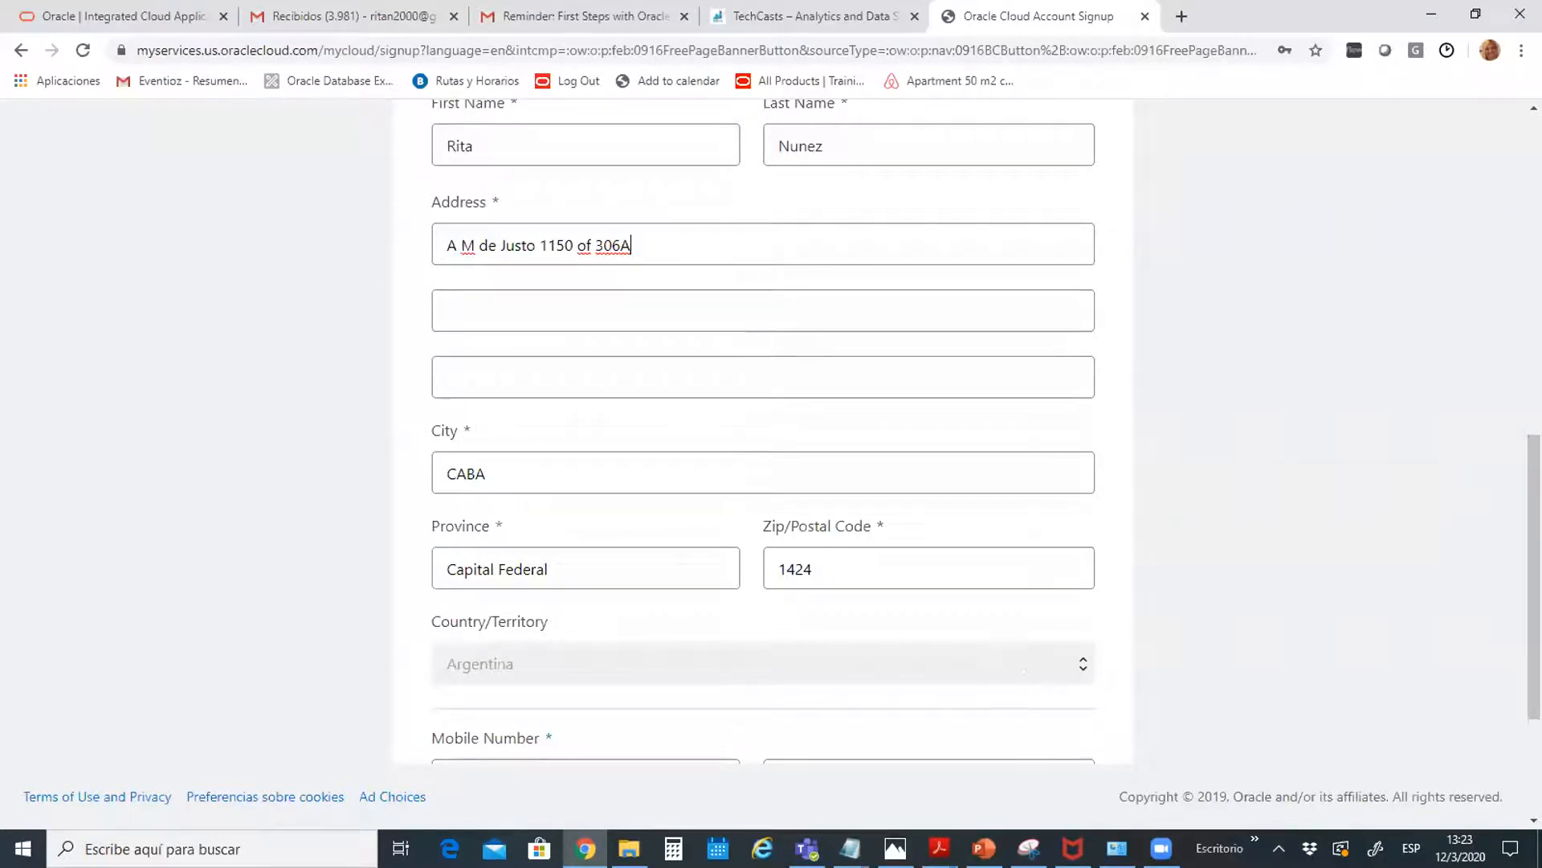
# Clear the prefilled mobile number, leaving the field empty
pyautogui.scroll(-3, 1534, 579)
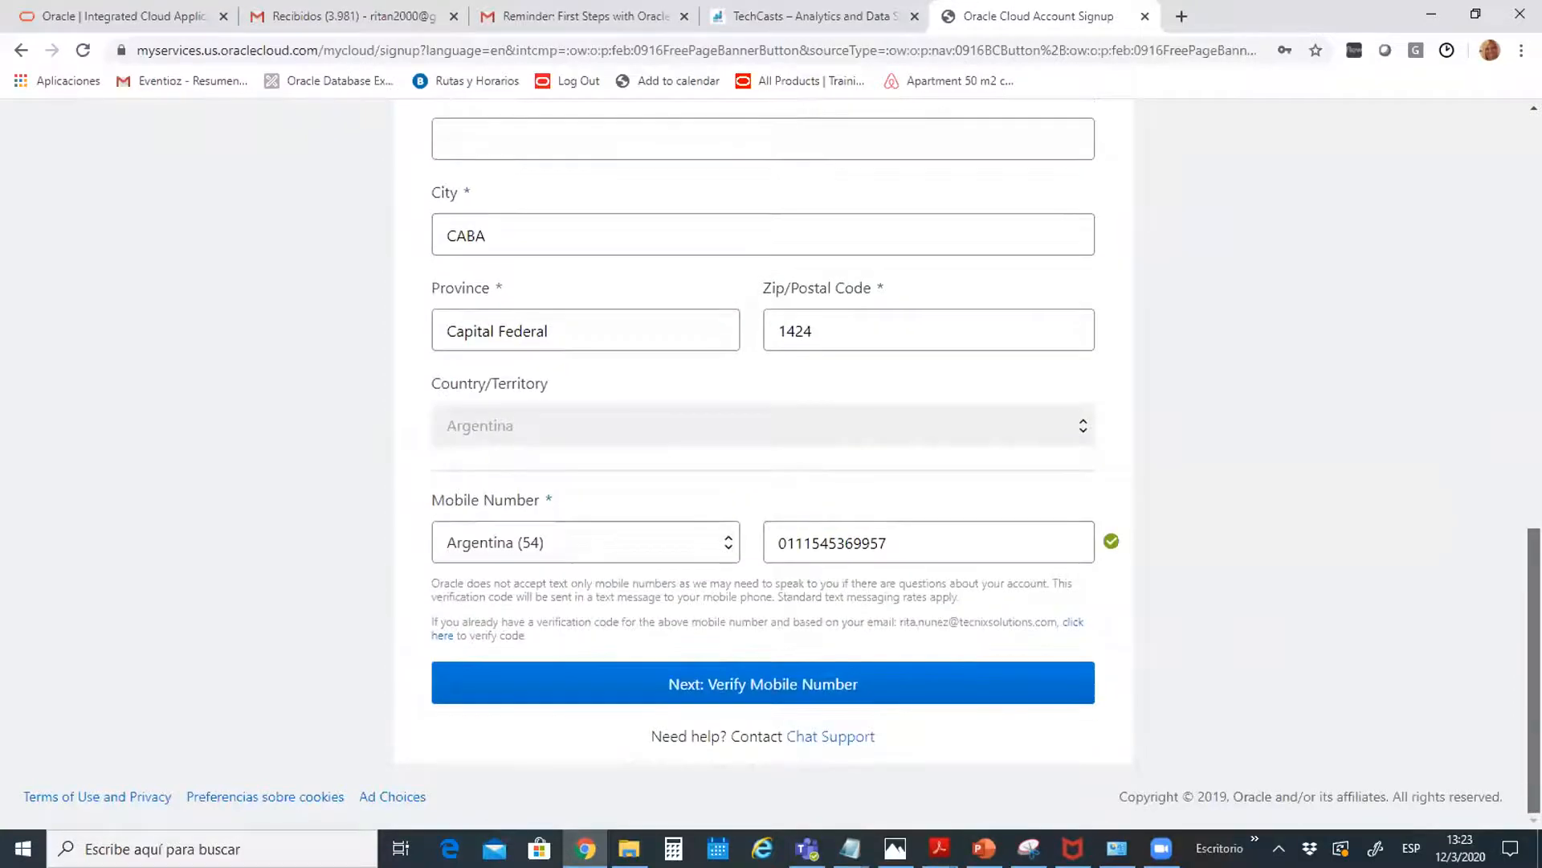
pyautogui.click(787, 556)
pyautogui.hotkey('ctrl', 'a')
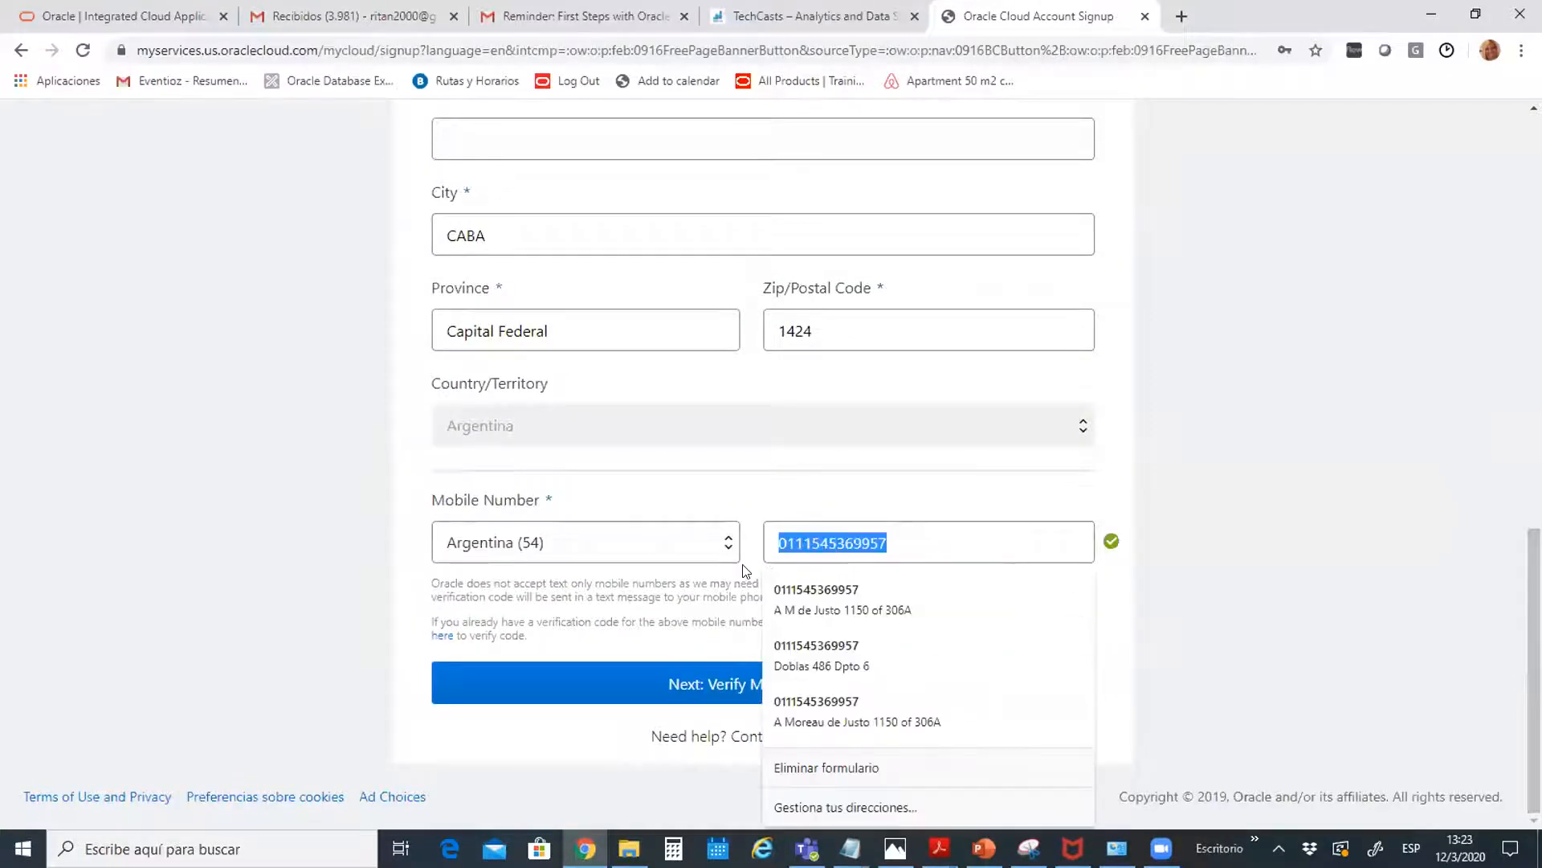
pyautogui.press('BackSpace')
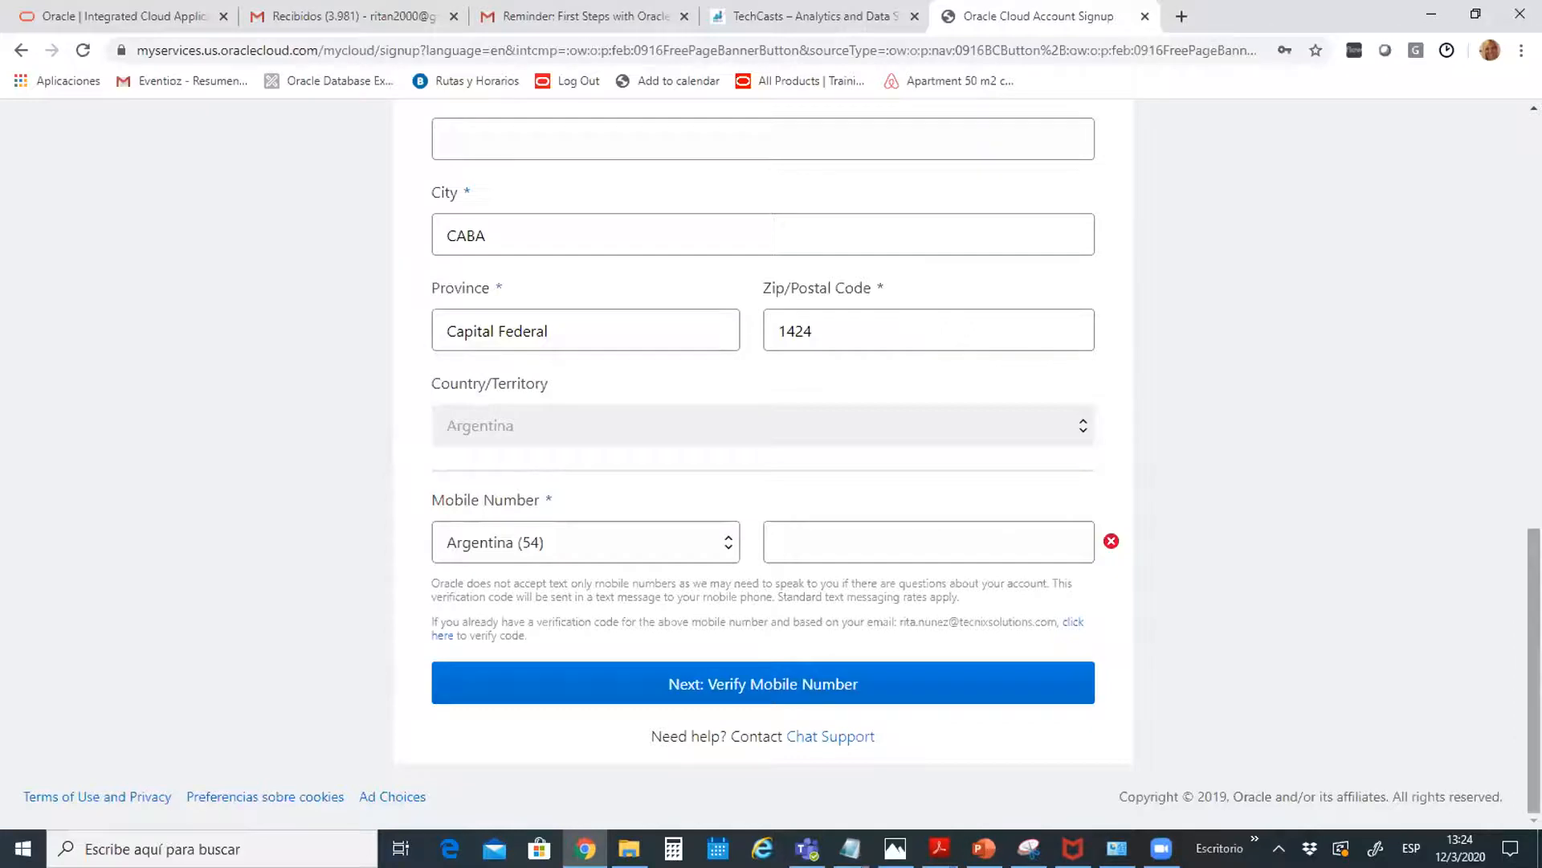
pyautogui.scroll(12, 733, 125)
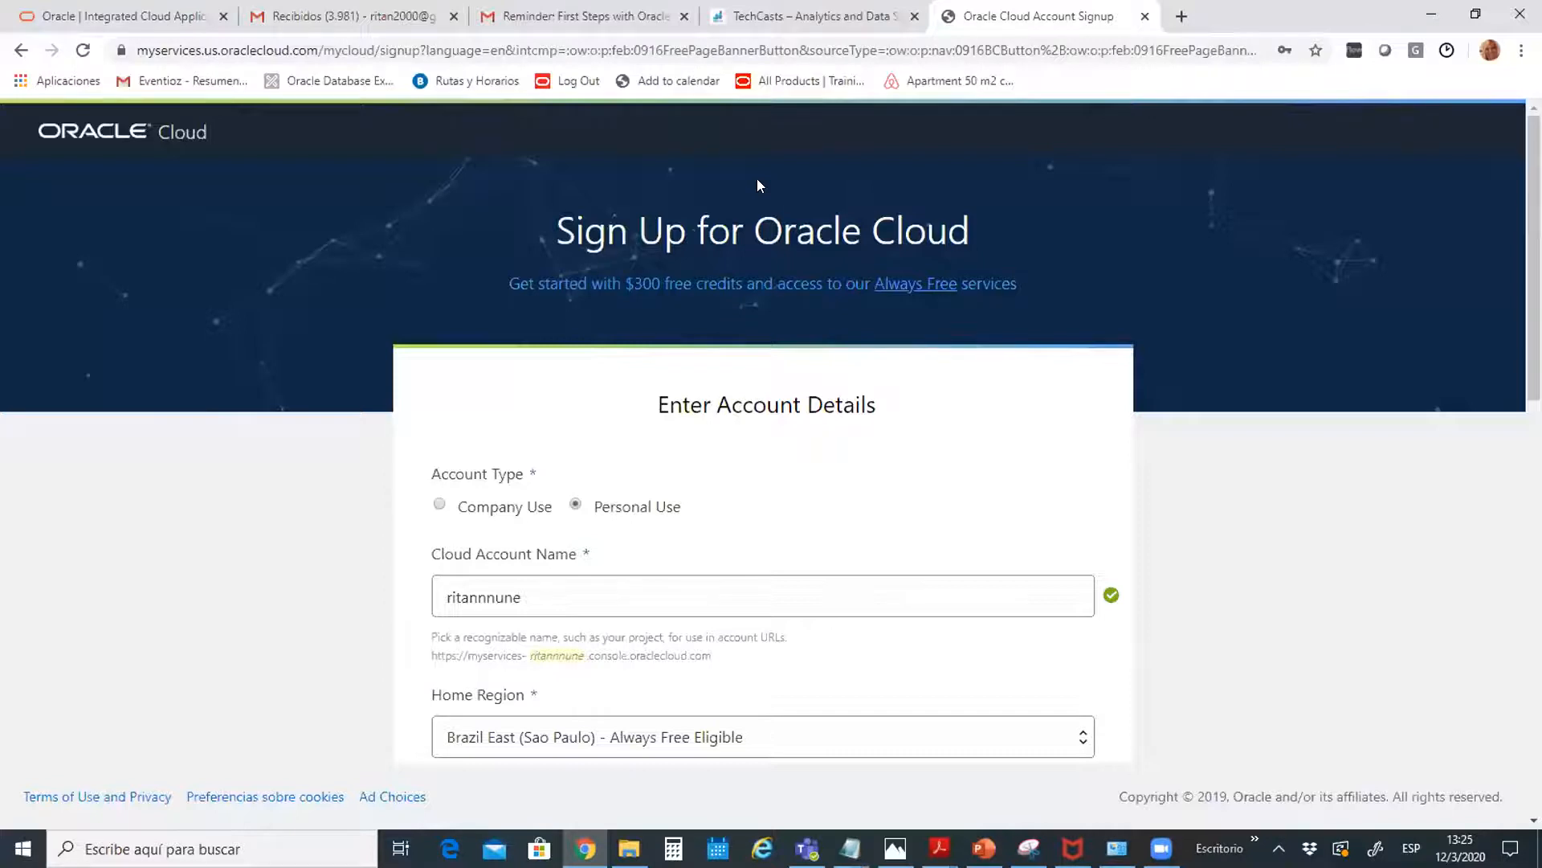
pyautogui.click(811, 48)
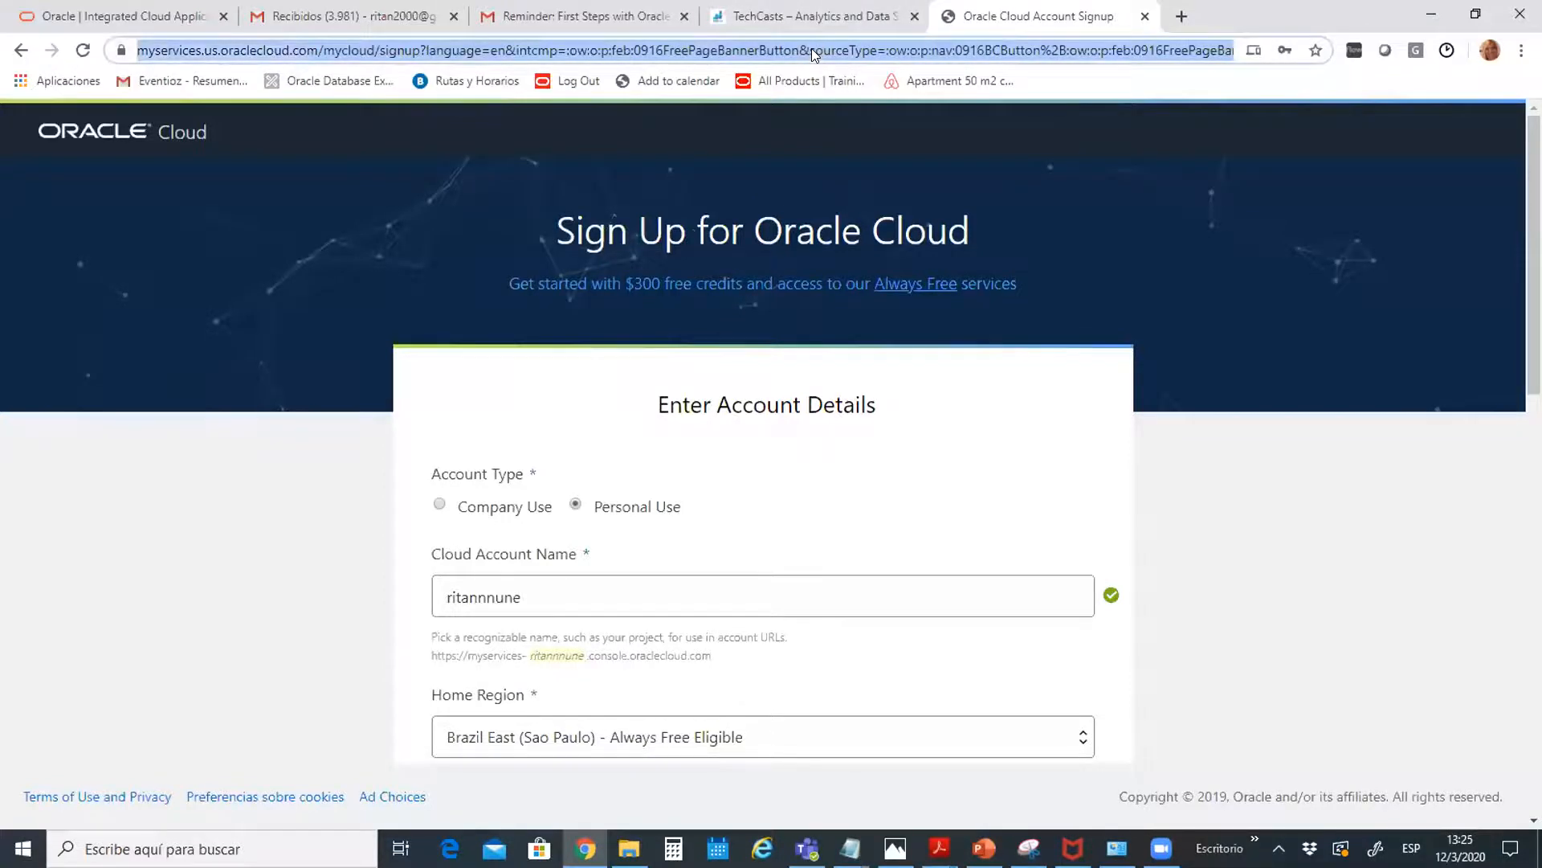
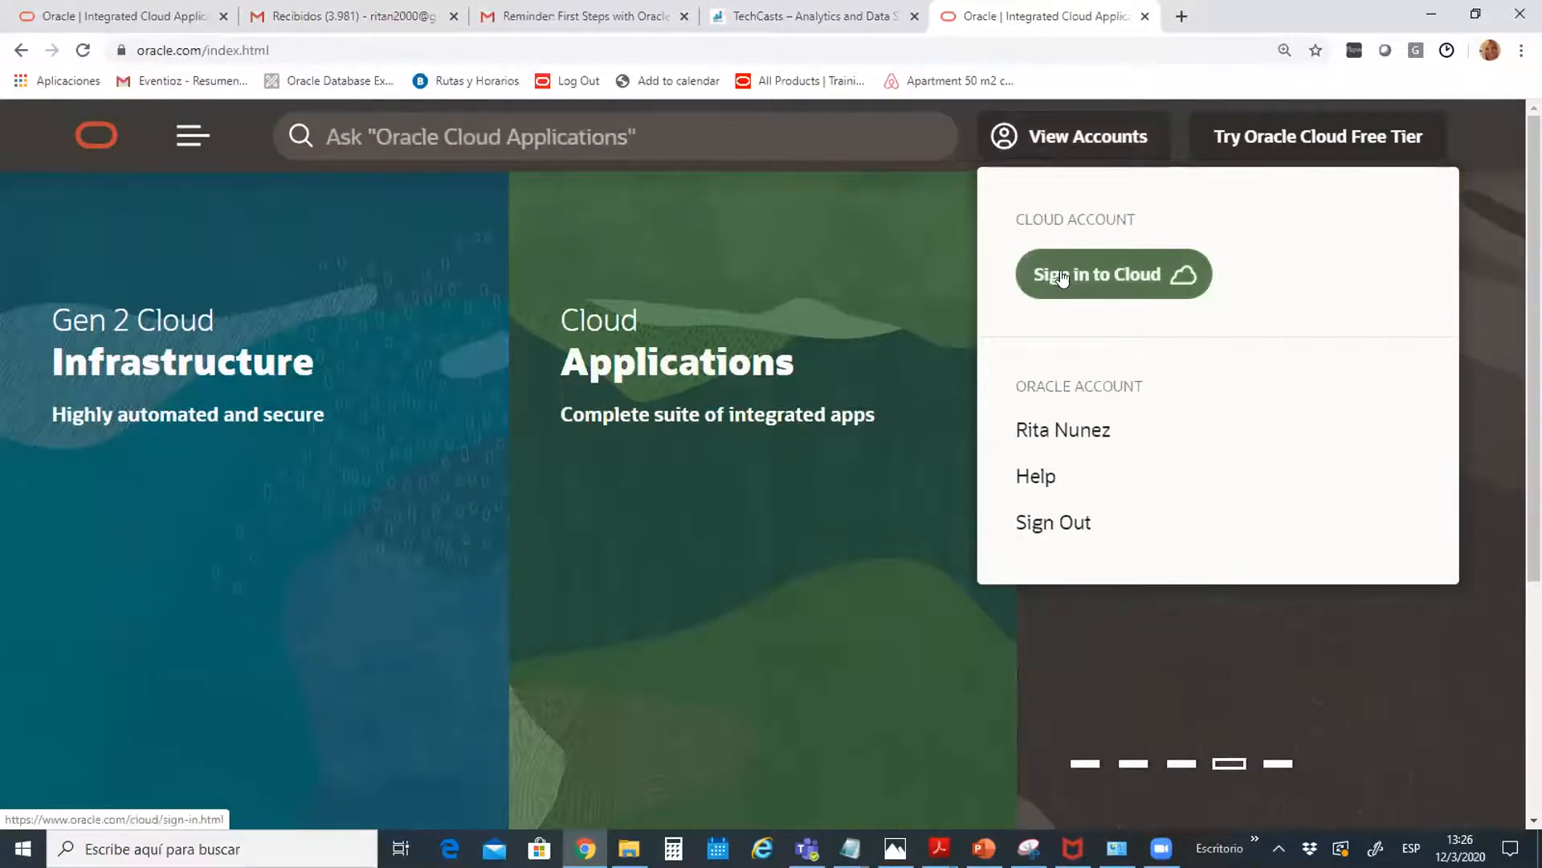
# Sign in to Oracle Cloud with the cloud account name and reach the console home
pyautogui.click(1062, 277)
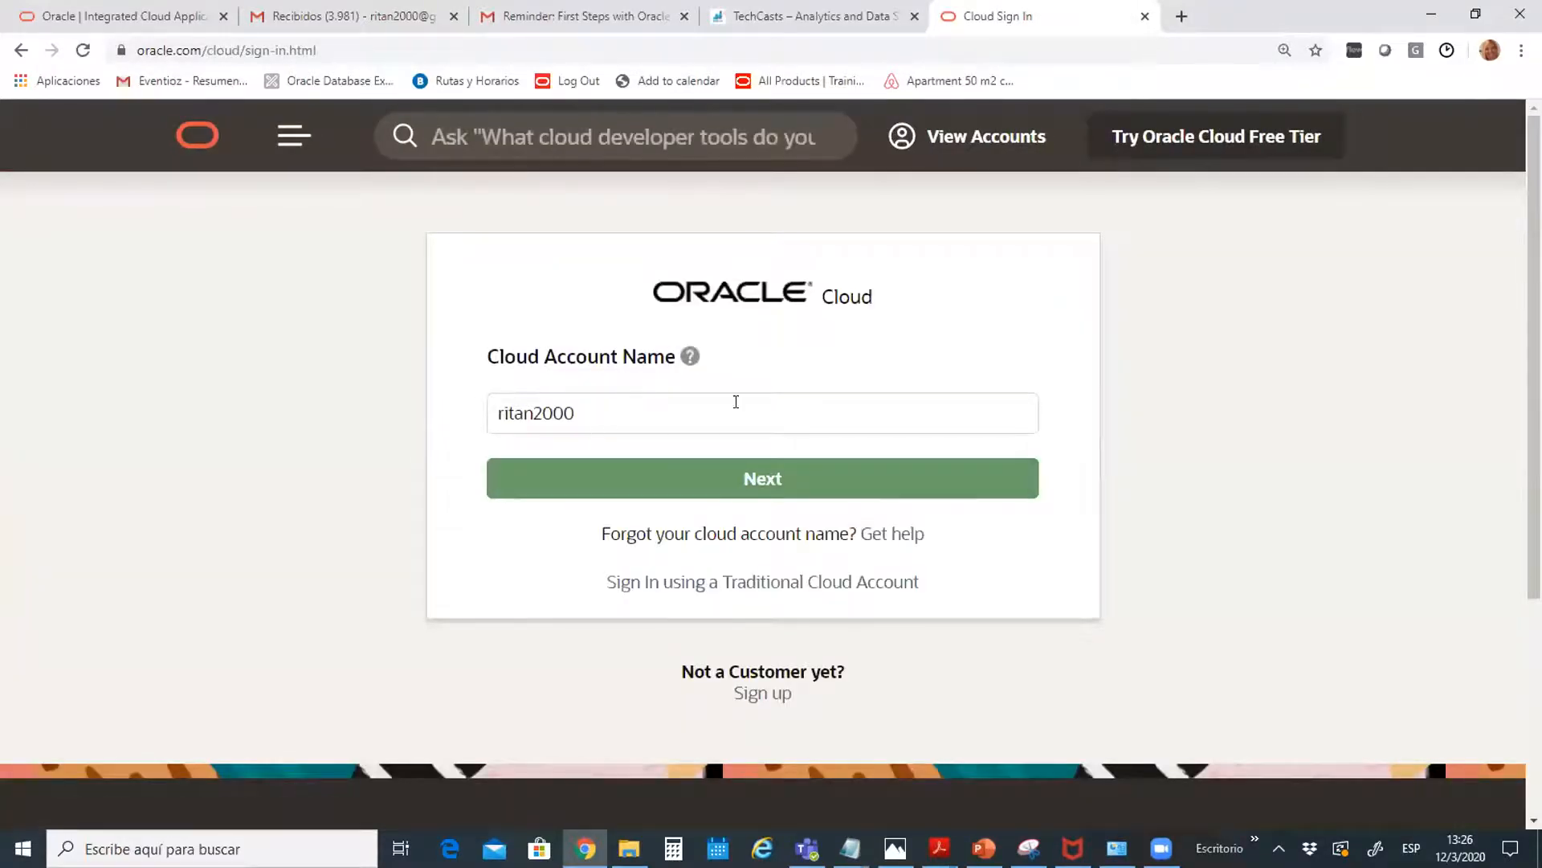
pyautogui.click(735, 478)
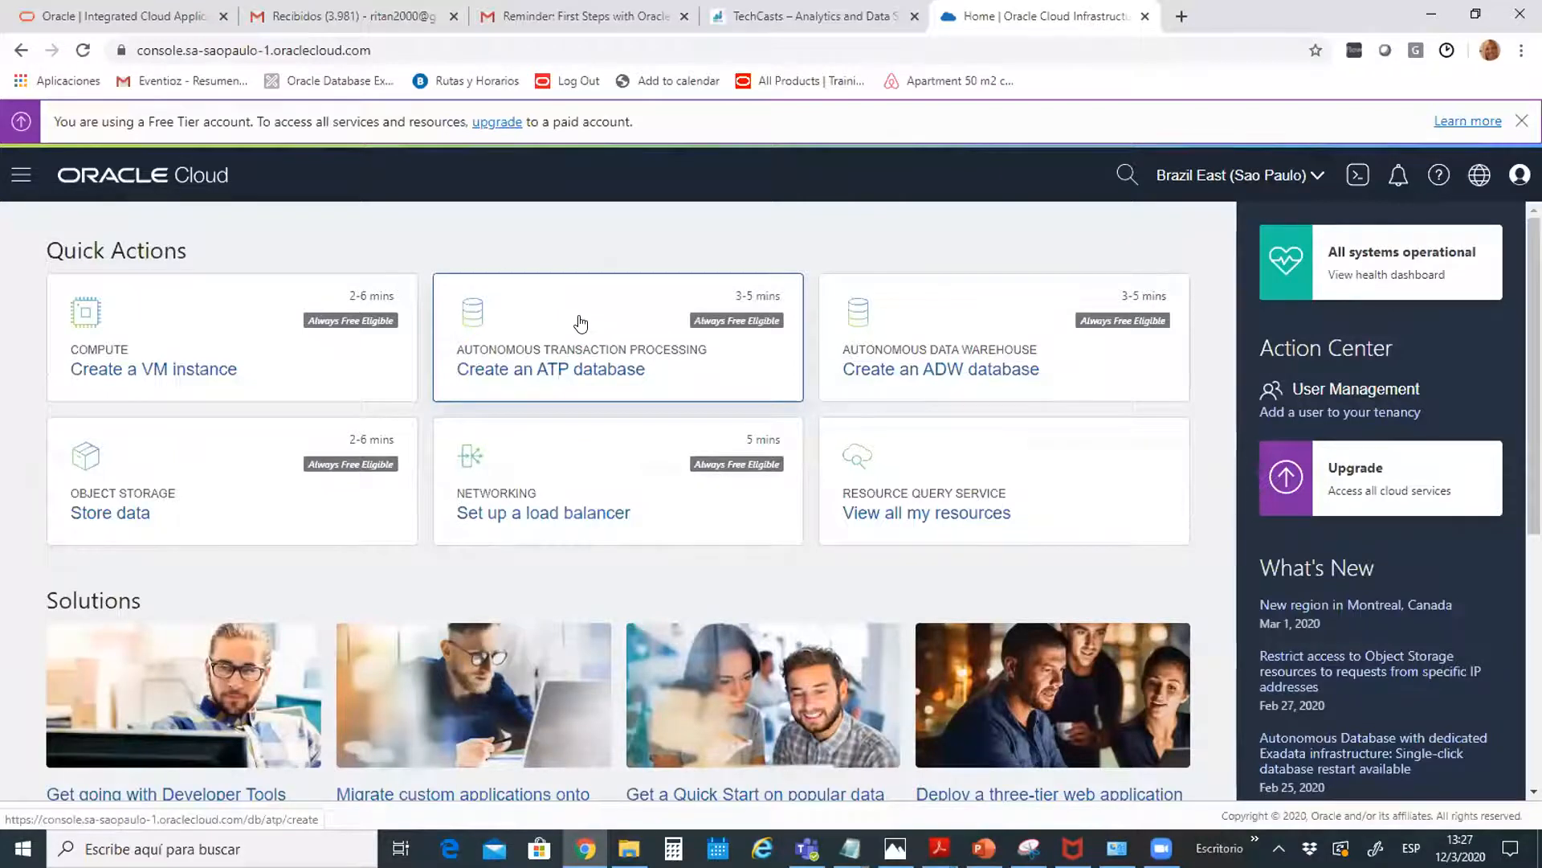
# Launch the 'Create an ATP database' Quick Action from the console home
pyautogui.click(576, 368)
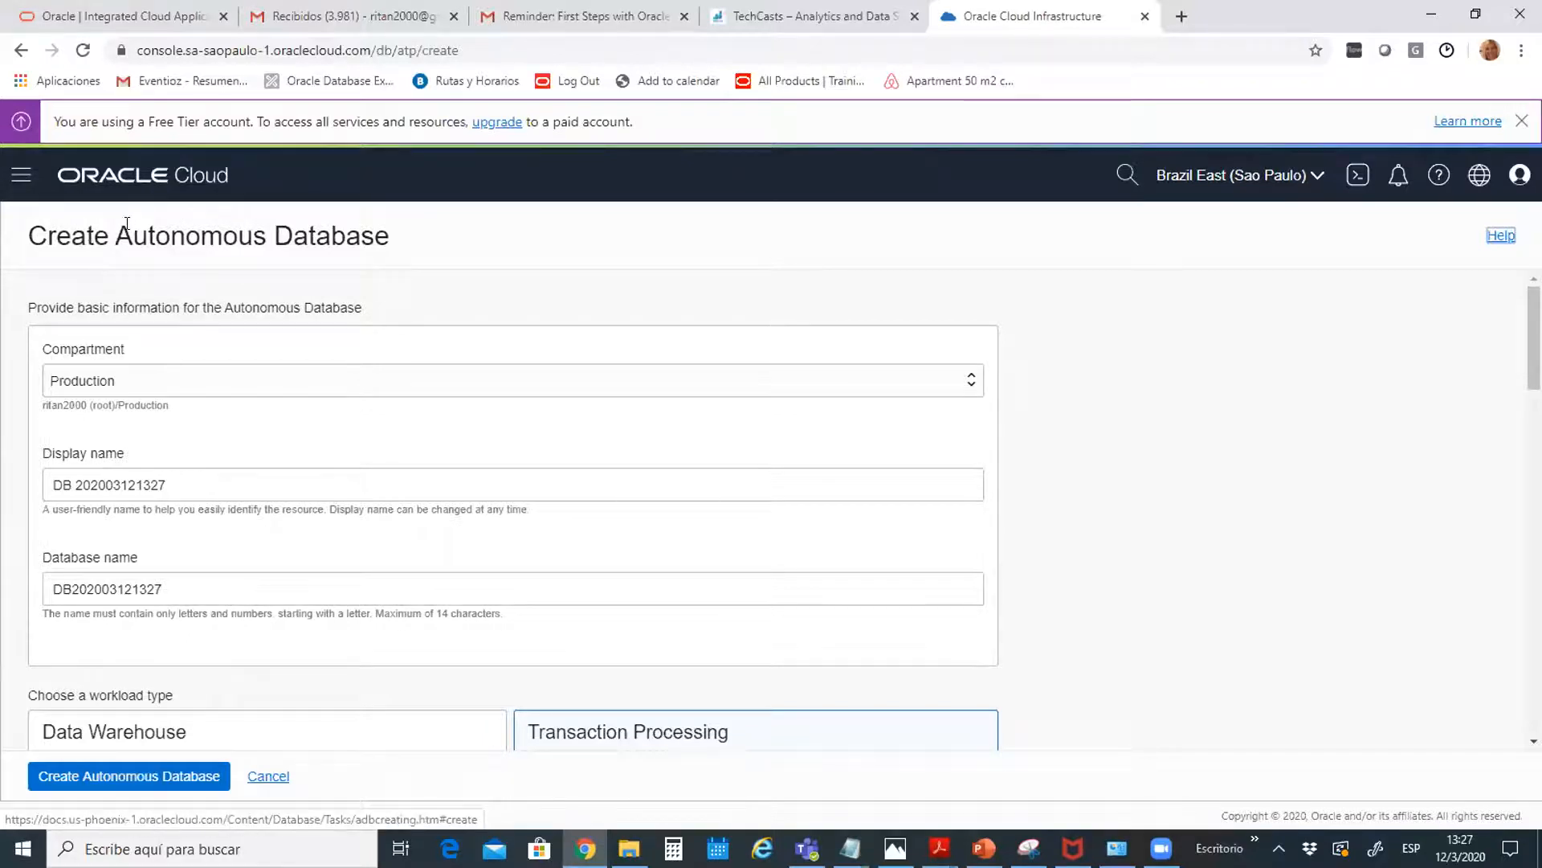
# Browse Identity > Compartments and look over the Create Compartment form's name and description fields
pyautogui.click(22, 184)
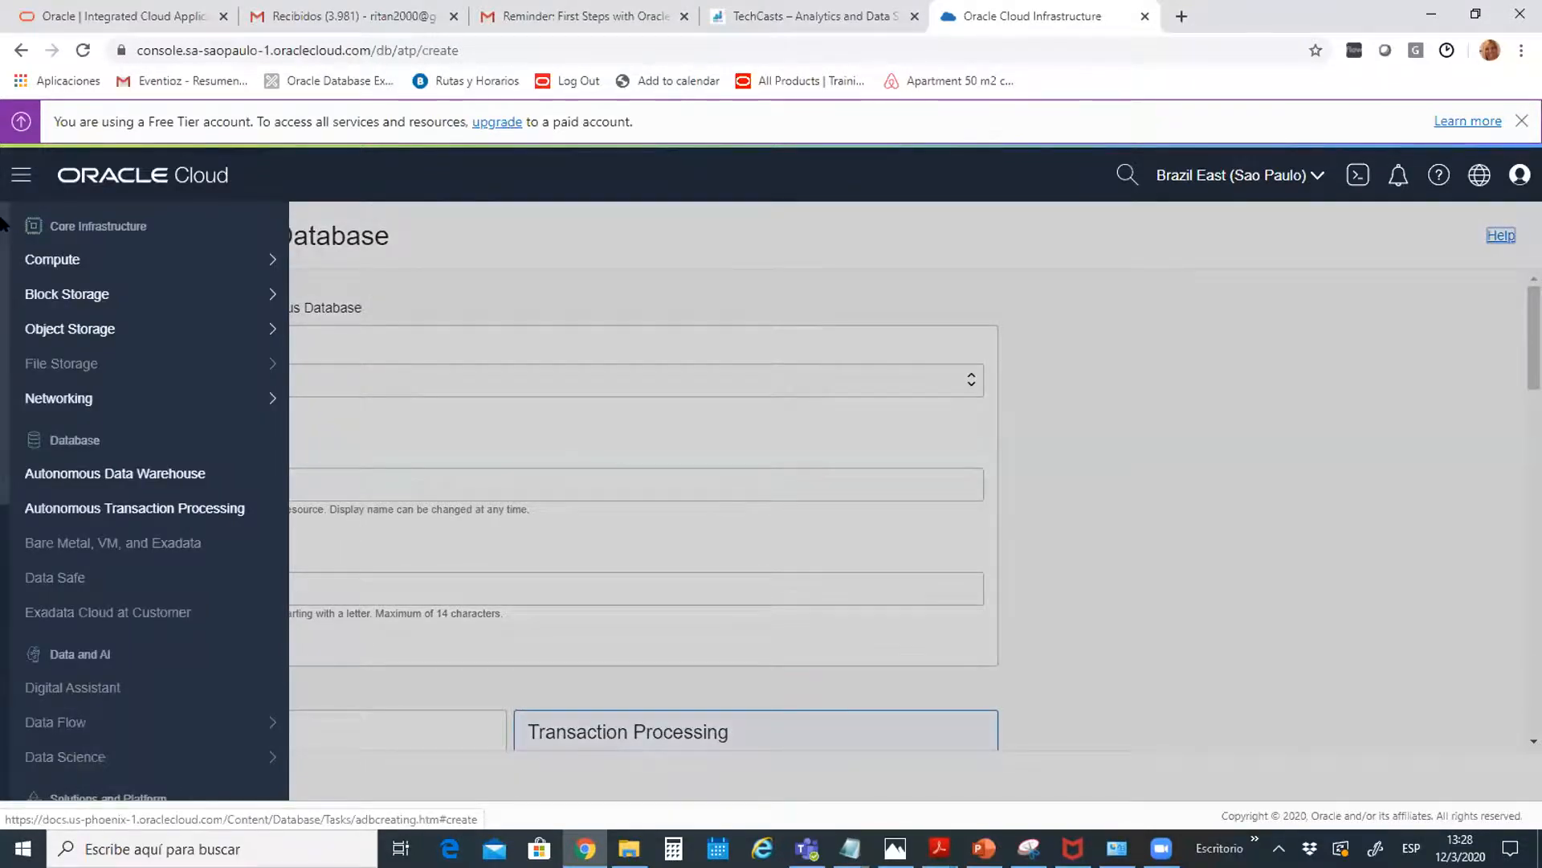
pyautogui.moveTo(2, 223); pyautogui.dragTo(23, 565)
pyautogui.moveTo(39, 642)
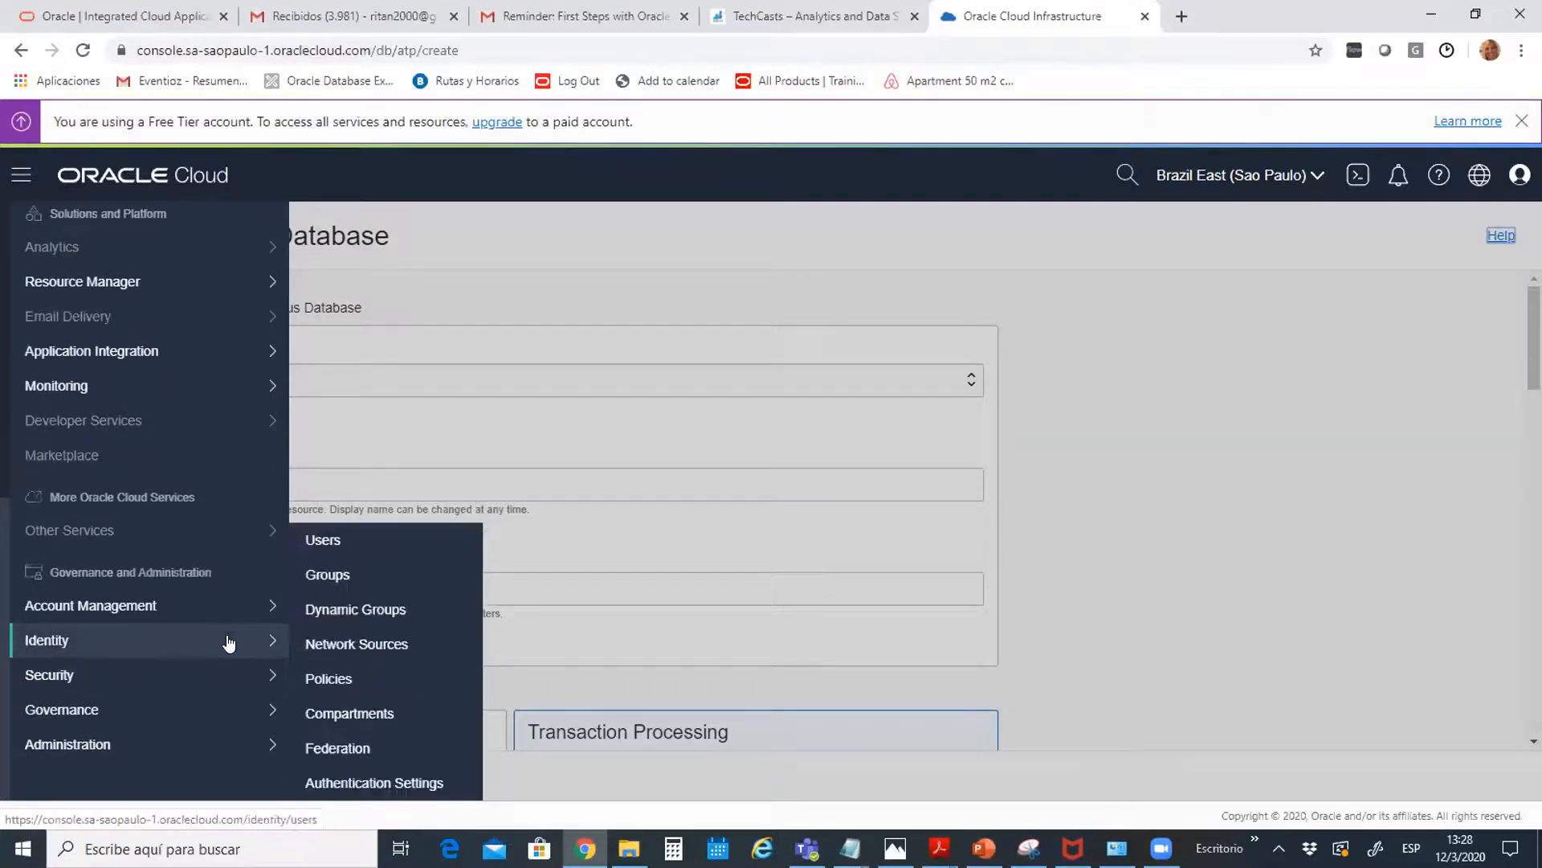
pyautogui.click(333, 715)
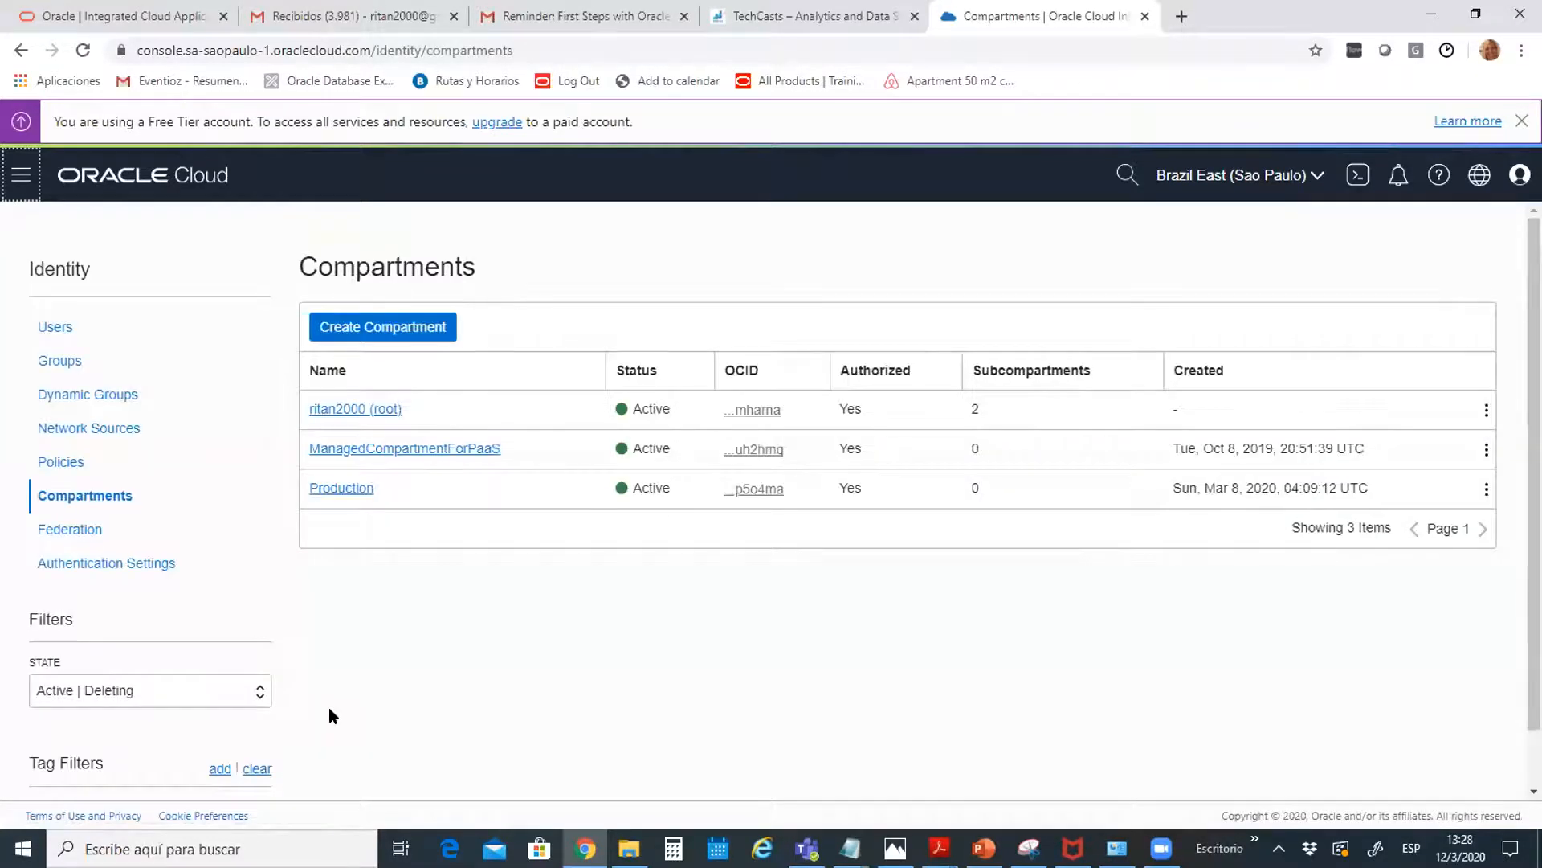
pyautogui.click(382, 326)
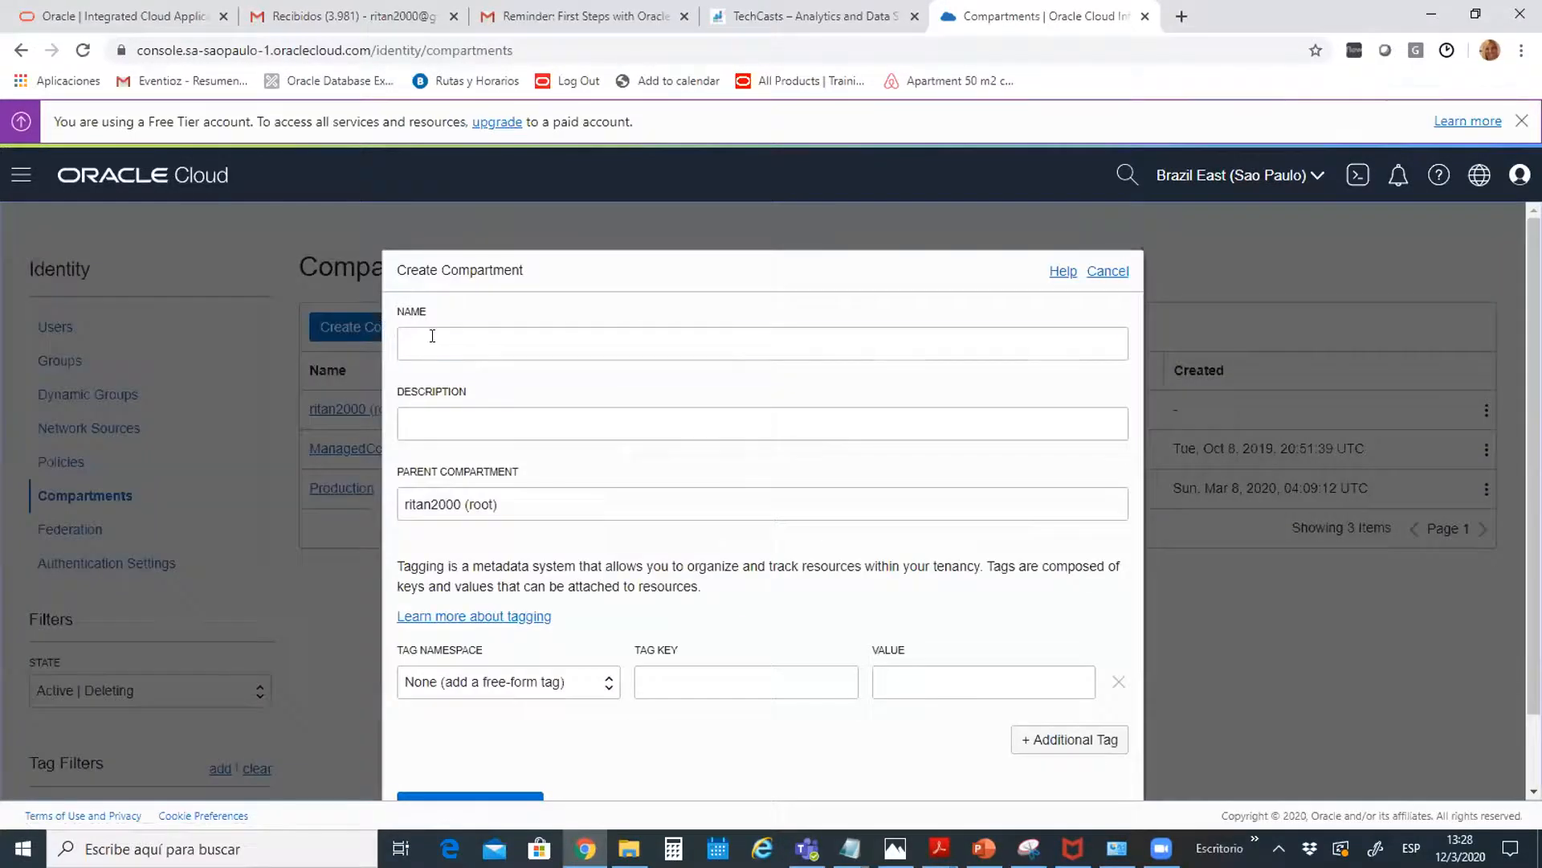
pyautogui.click(433, 335)
pyautogui.click(628, 414)
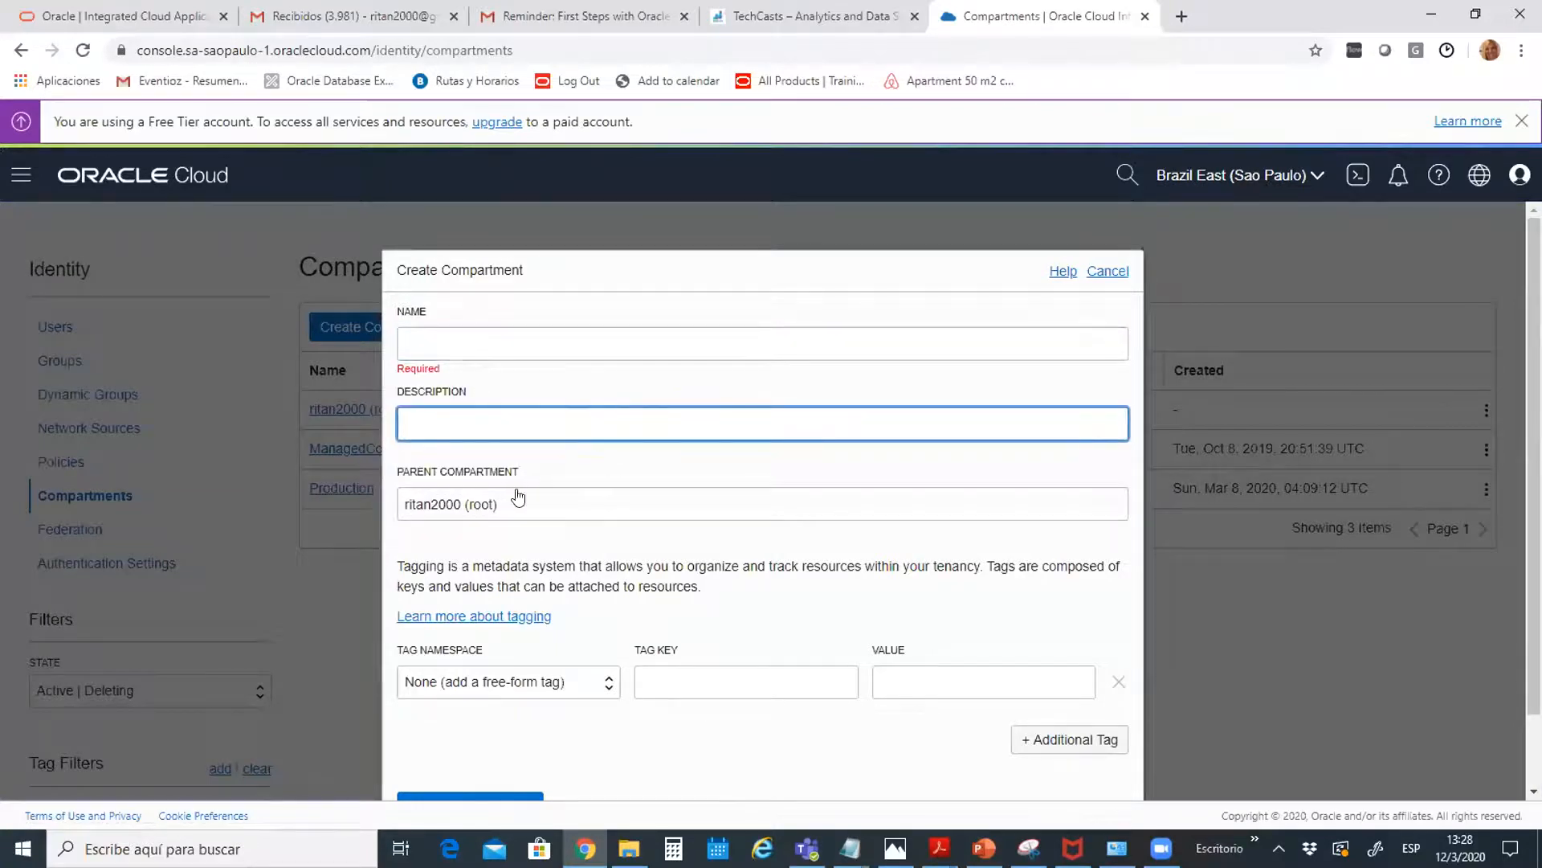
pyautogui.moveTo(1534, 635); pyautogui.dragTo(1534, 712)
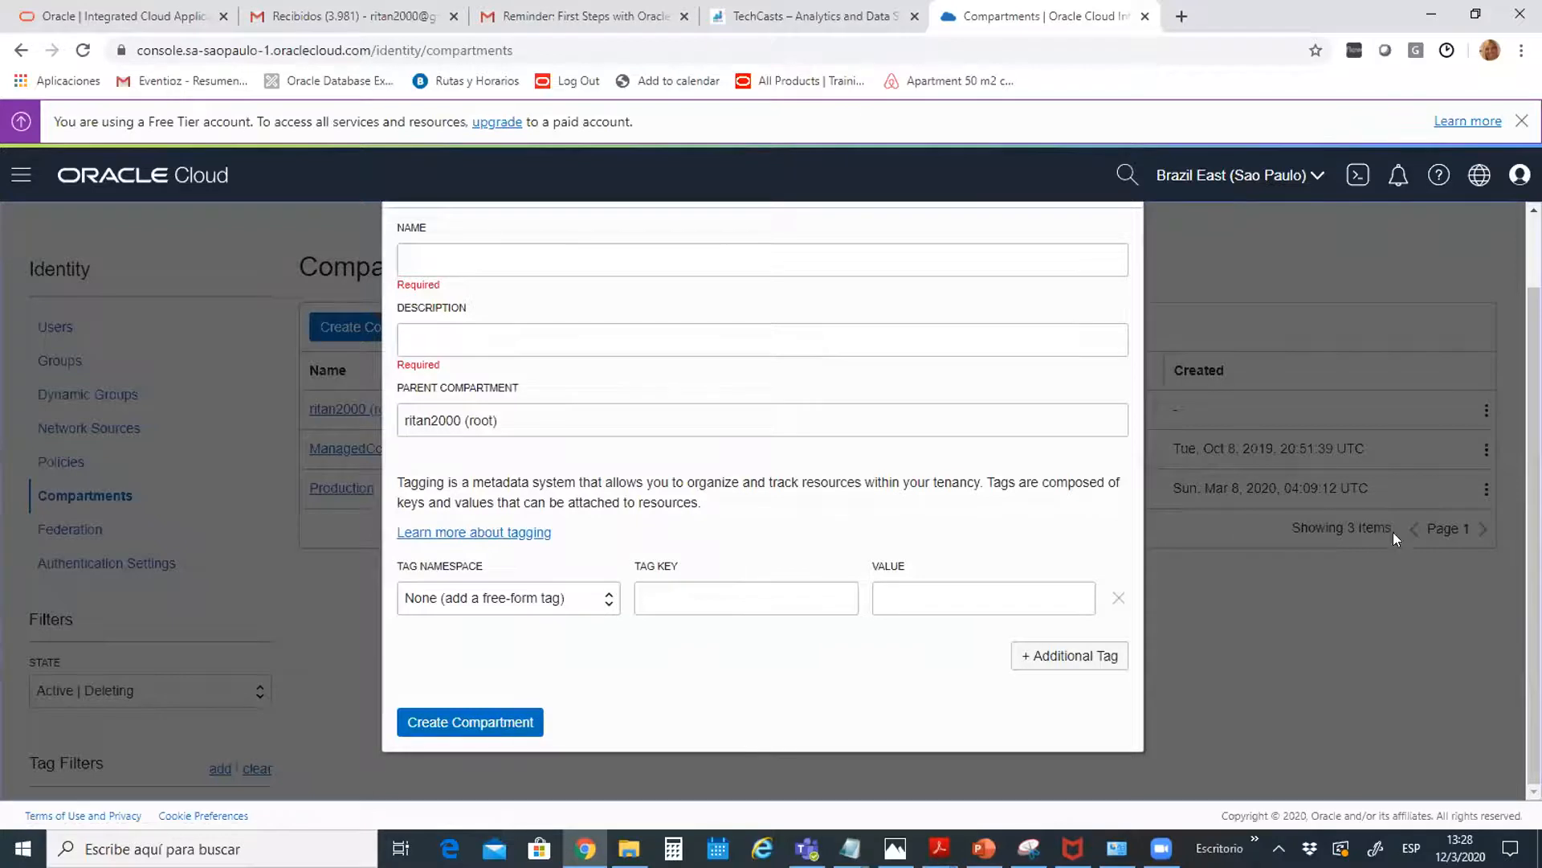
pyautogui.moveTo(1534, 514); pyautogui.dragTo(1534, 440)
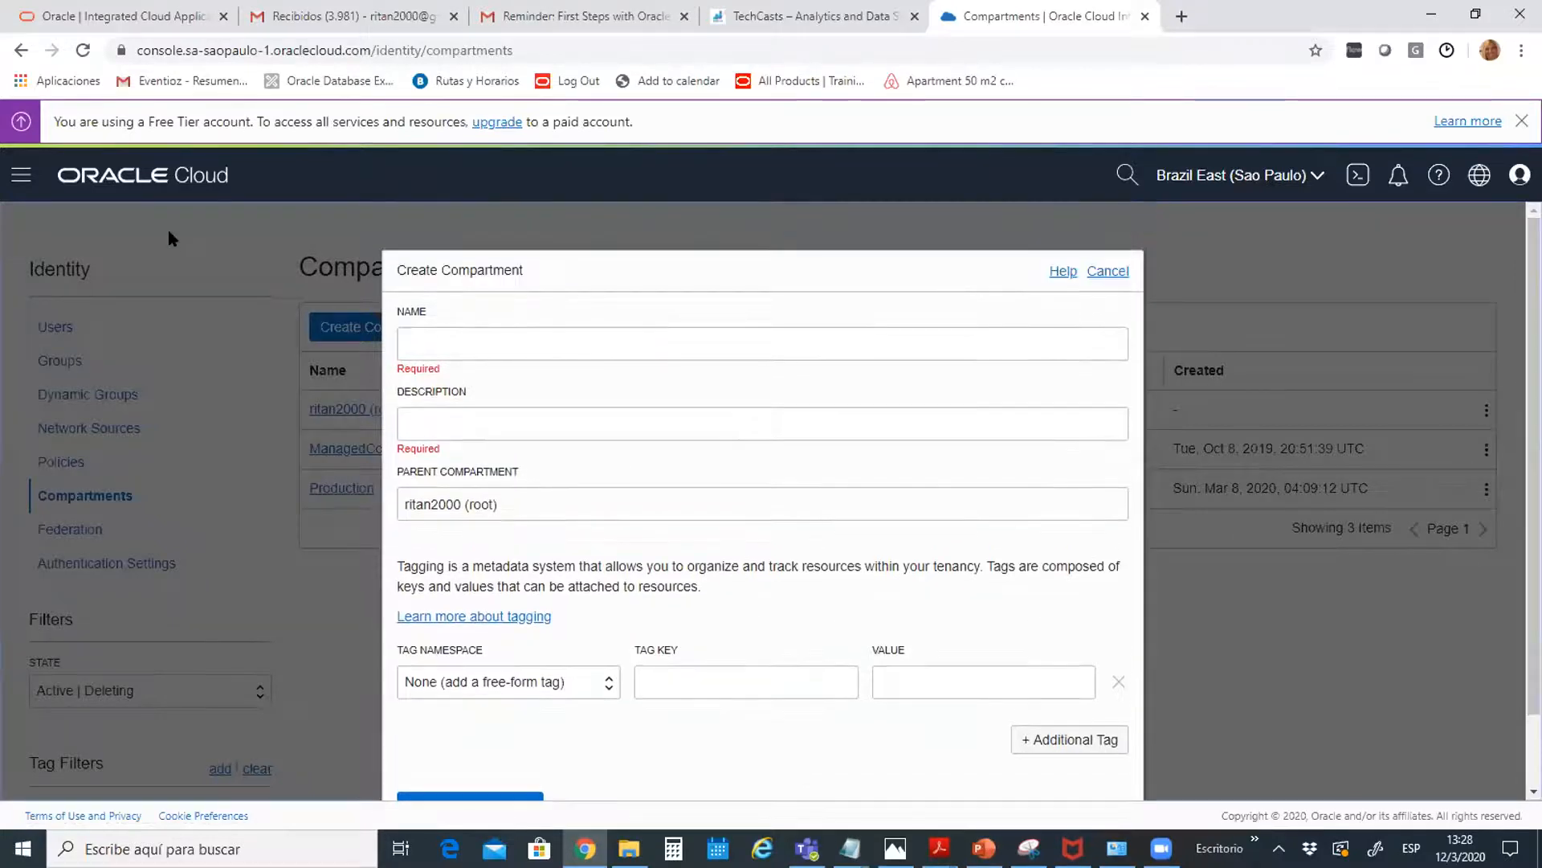
# Go to the Autonomous Transaction Processing databases list for the Production compartment
pyautogui.click(22, 179)
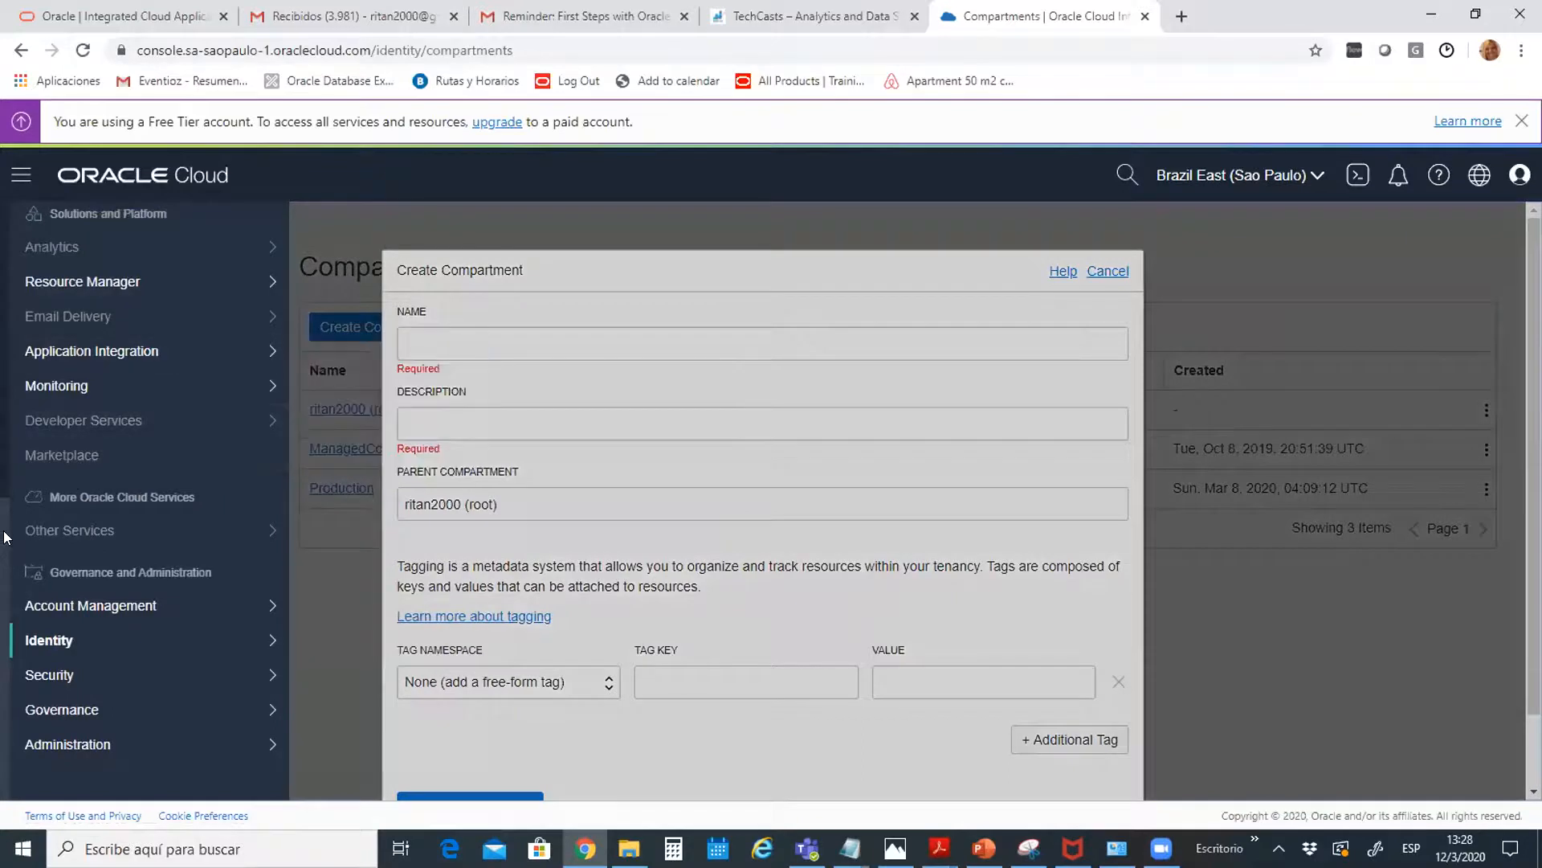
pyautogui.scroll(6, 4, 536)
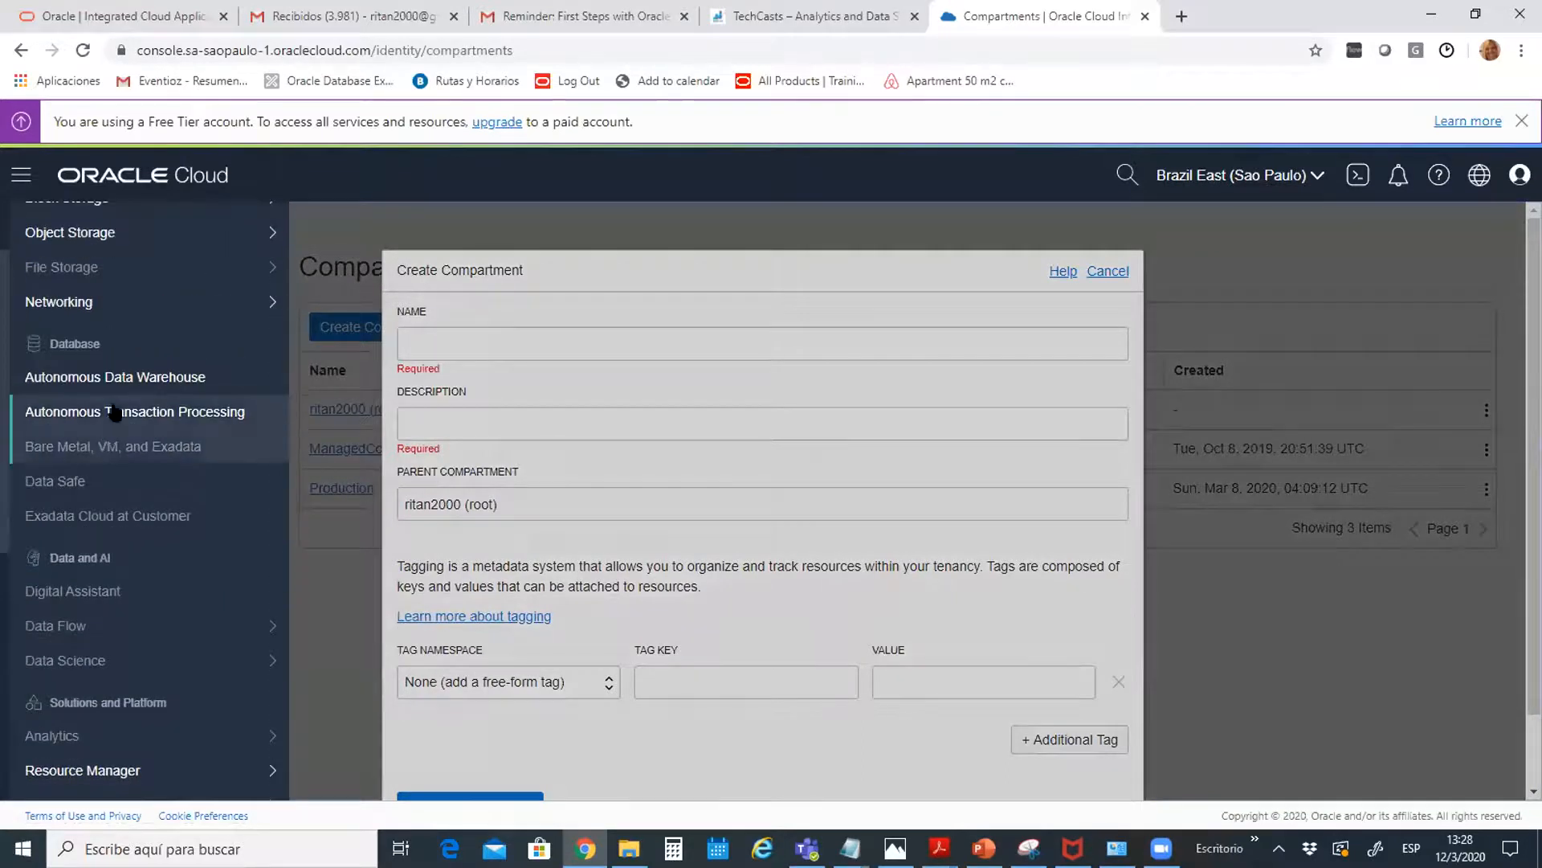
pyautogui.click(124, 412)
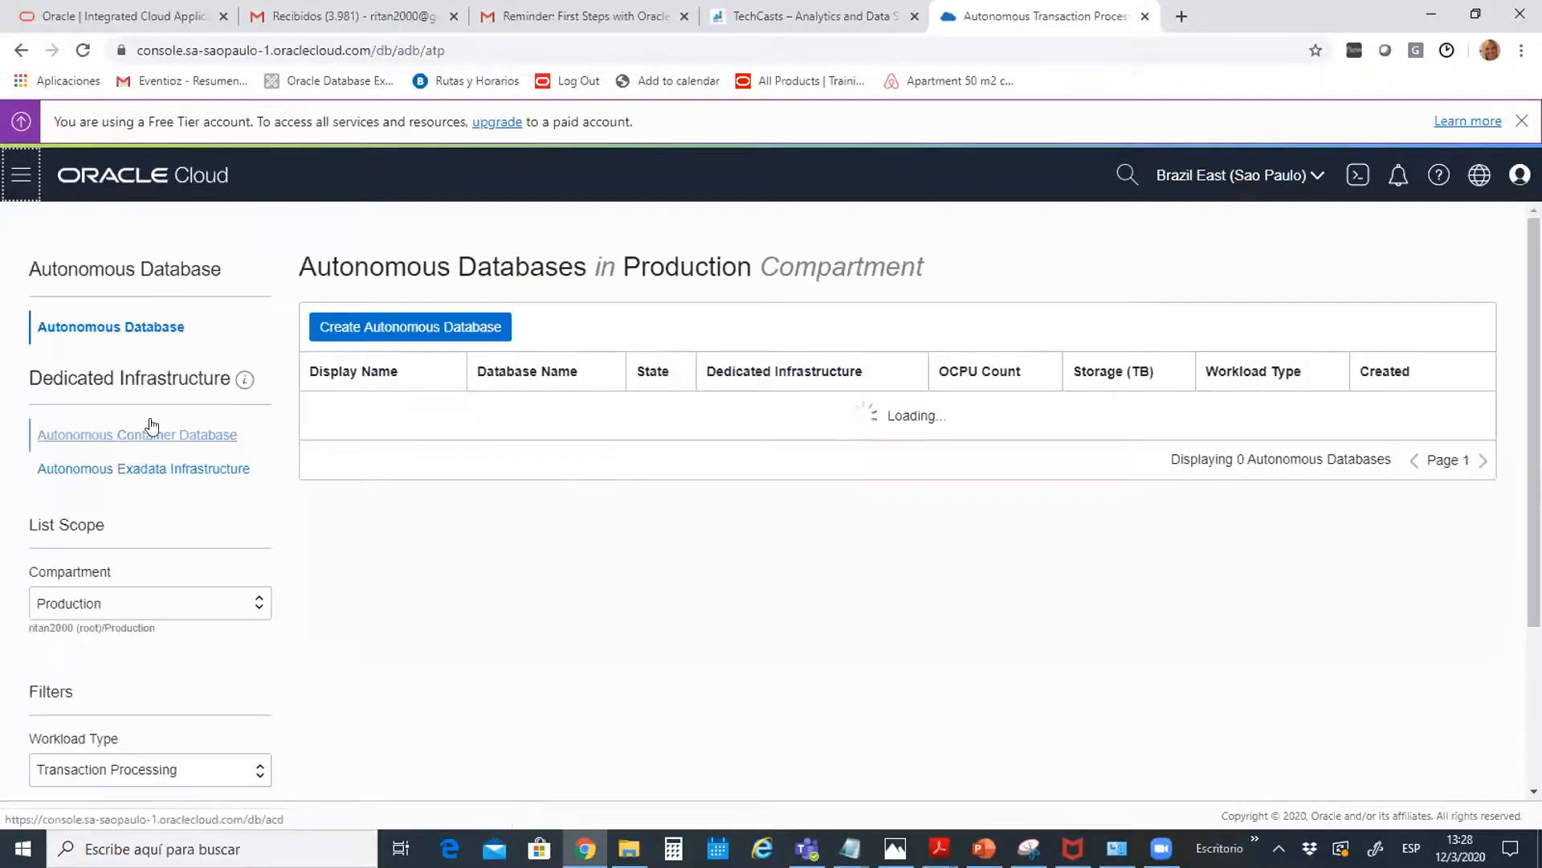
# Start a new Autonomous Database with display name ATP and database name ATP
pyautogui.click(341, 331)
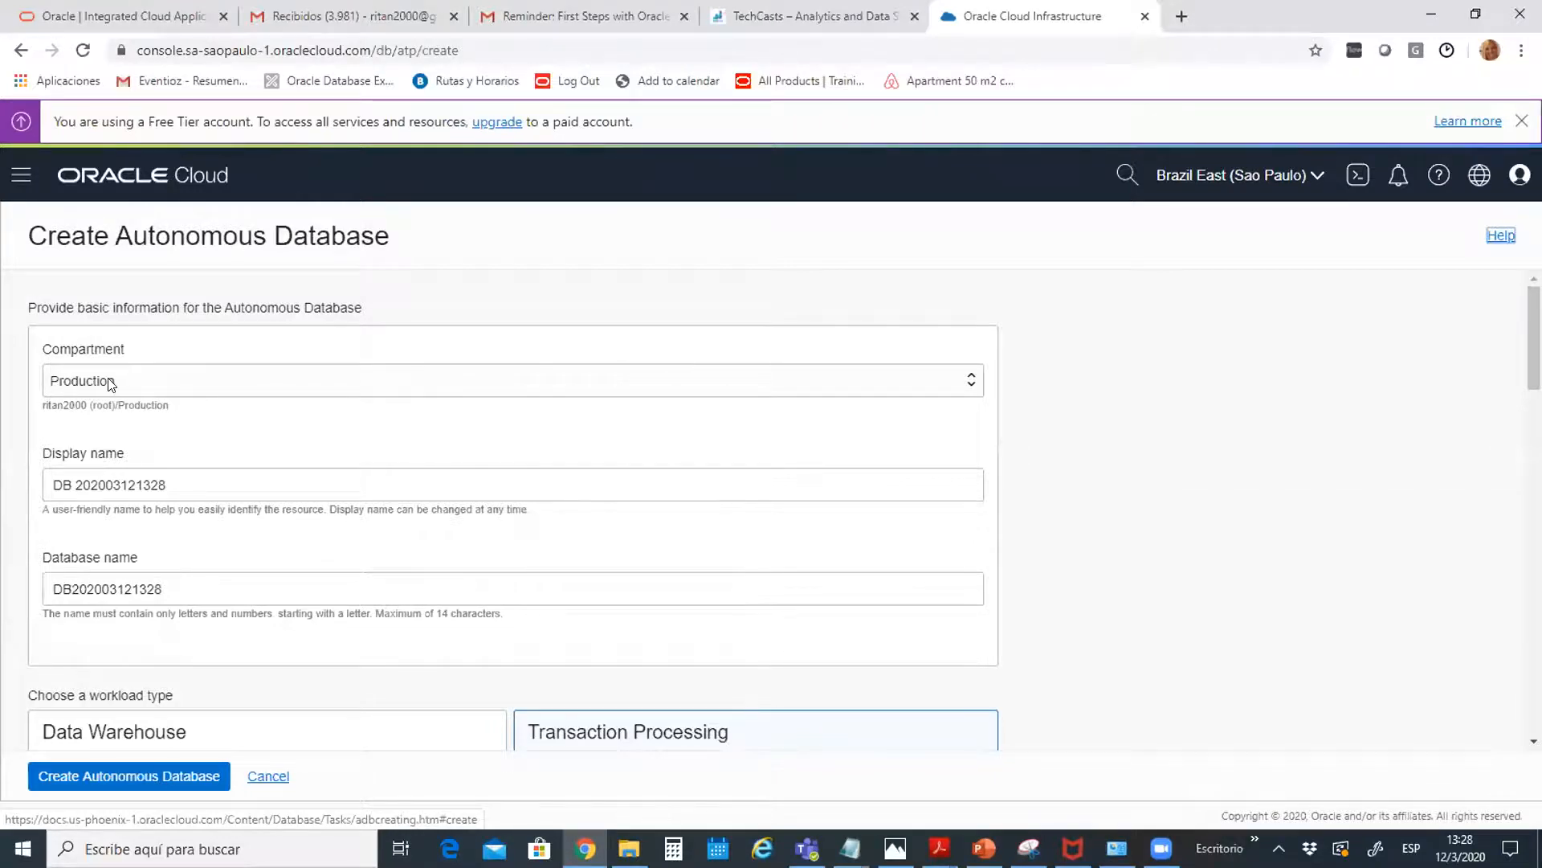
pyautogui.moveTo(1534, 333); pyautogui.dragTo(1534, 371)
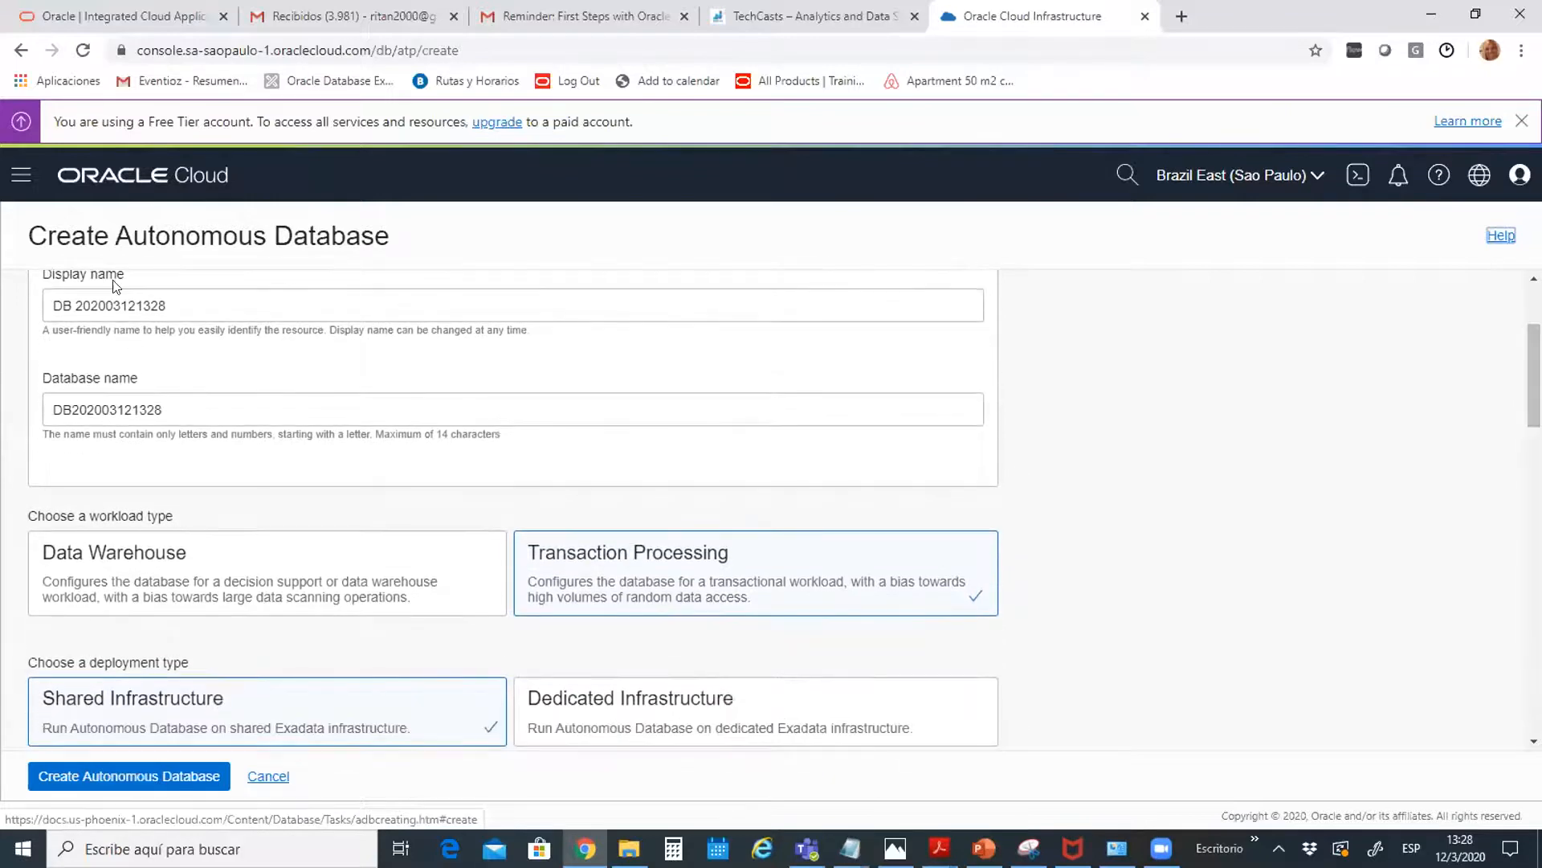
pyautogui.moveTo(228, 303); pyautogui.dragTo(7, 325)
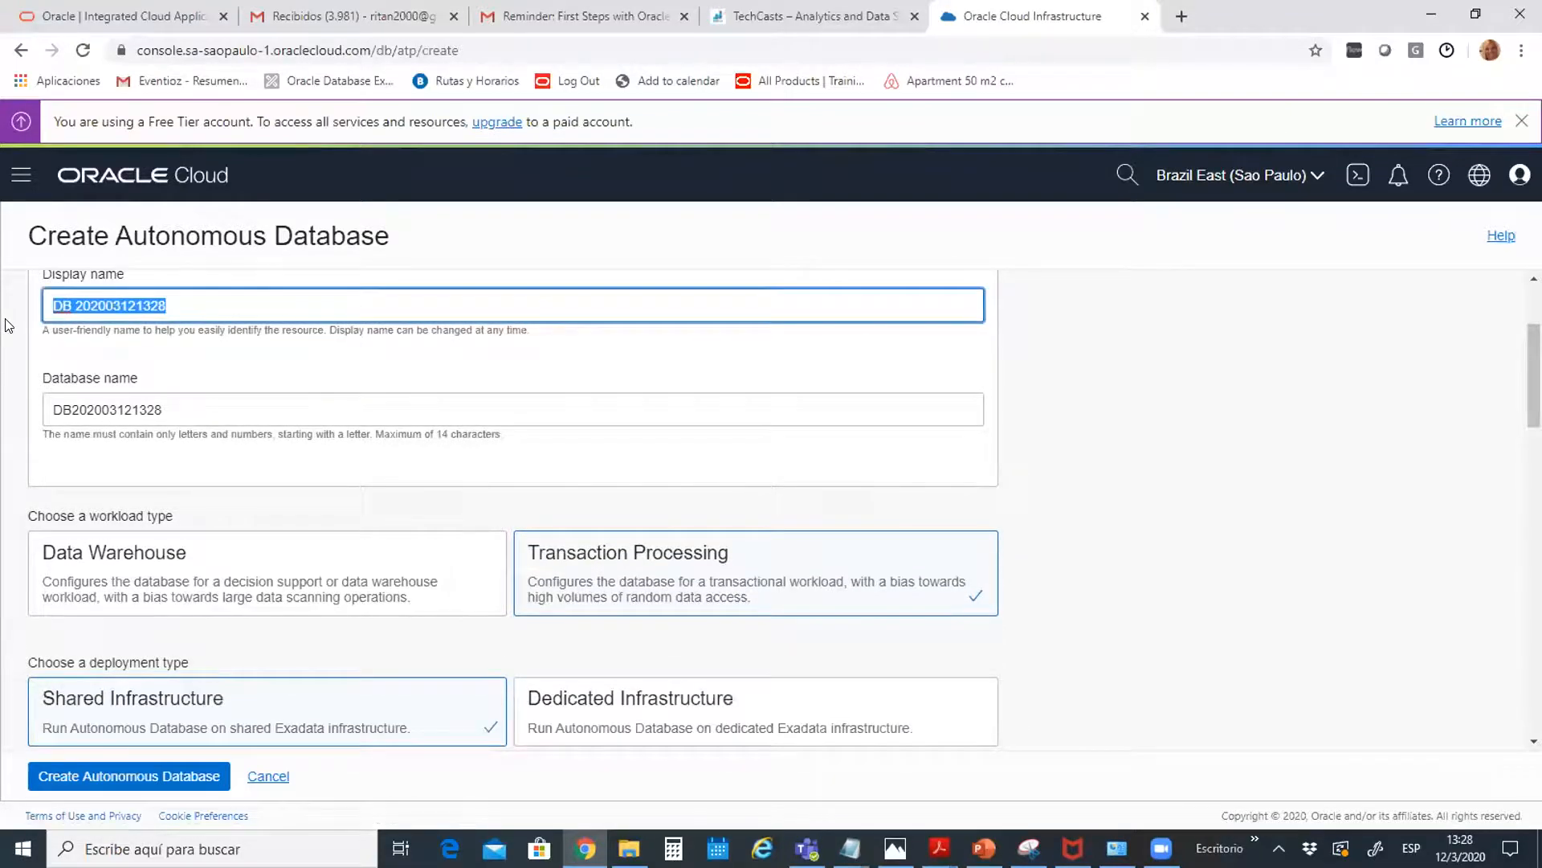
pyautogui.write('ATP')
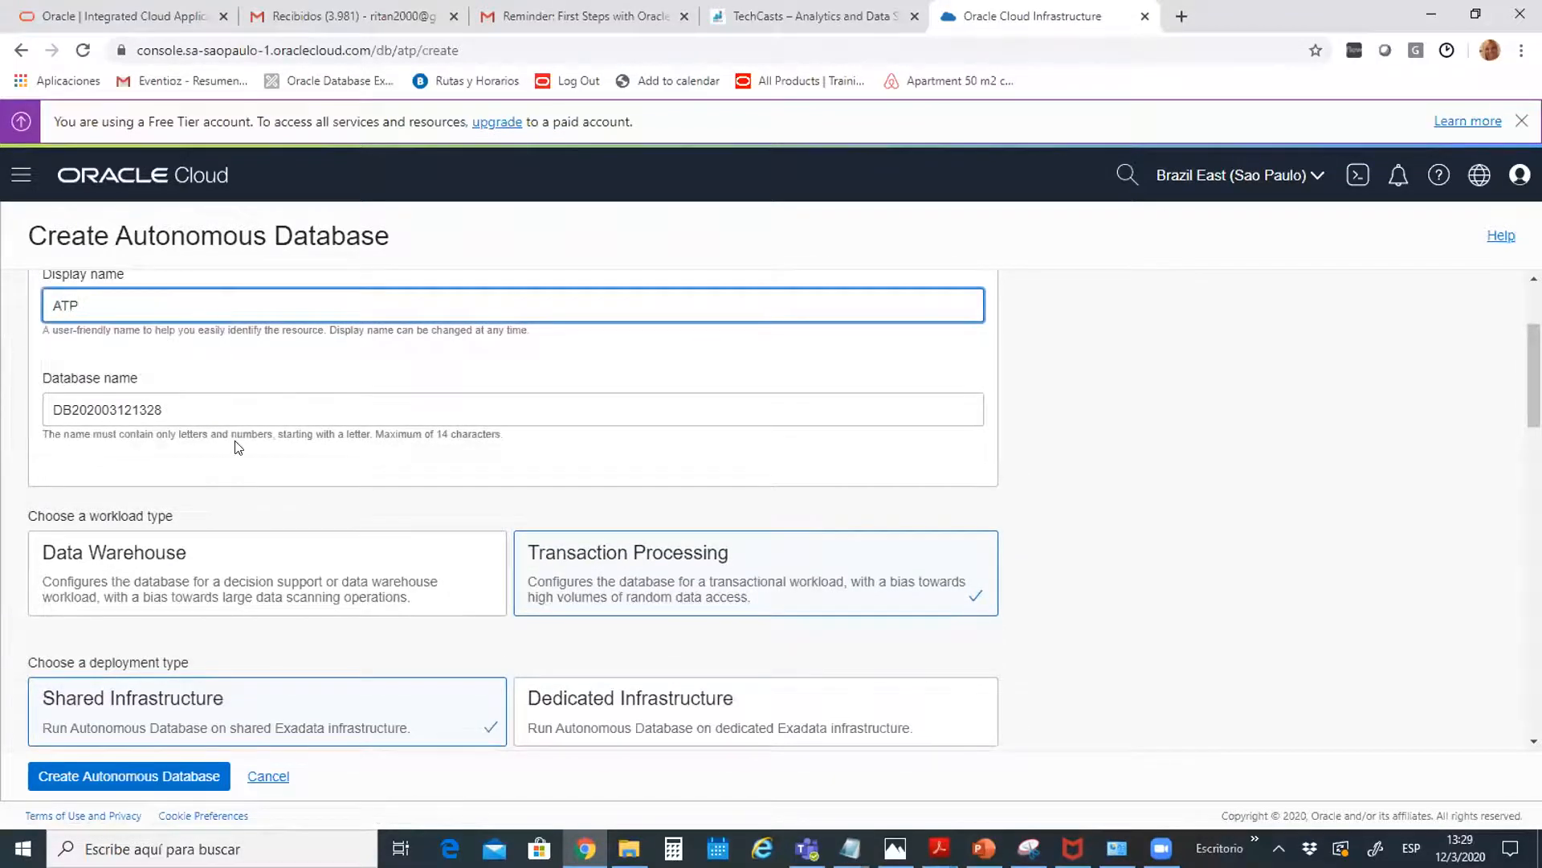
pyautogui.moveTo(203, 406); pyautogui.dragTo(28, 399)
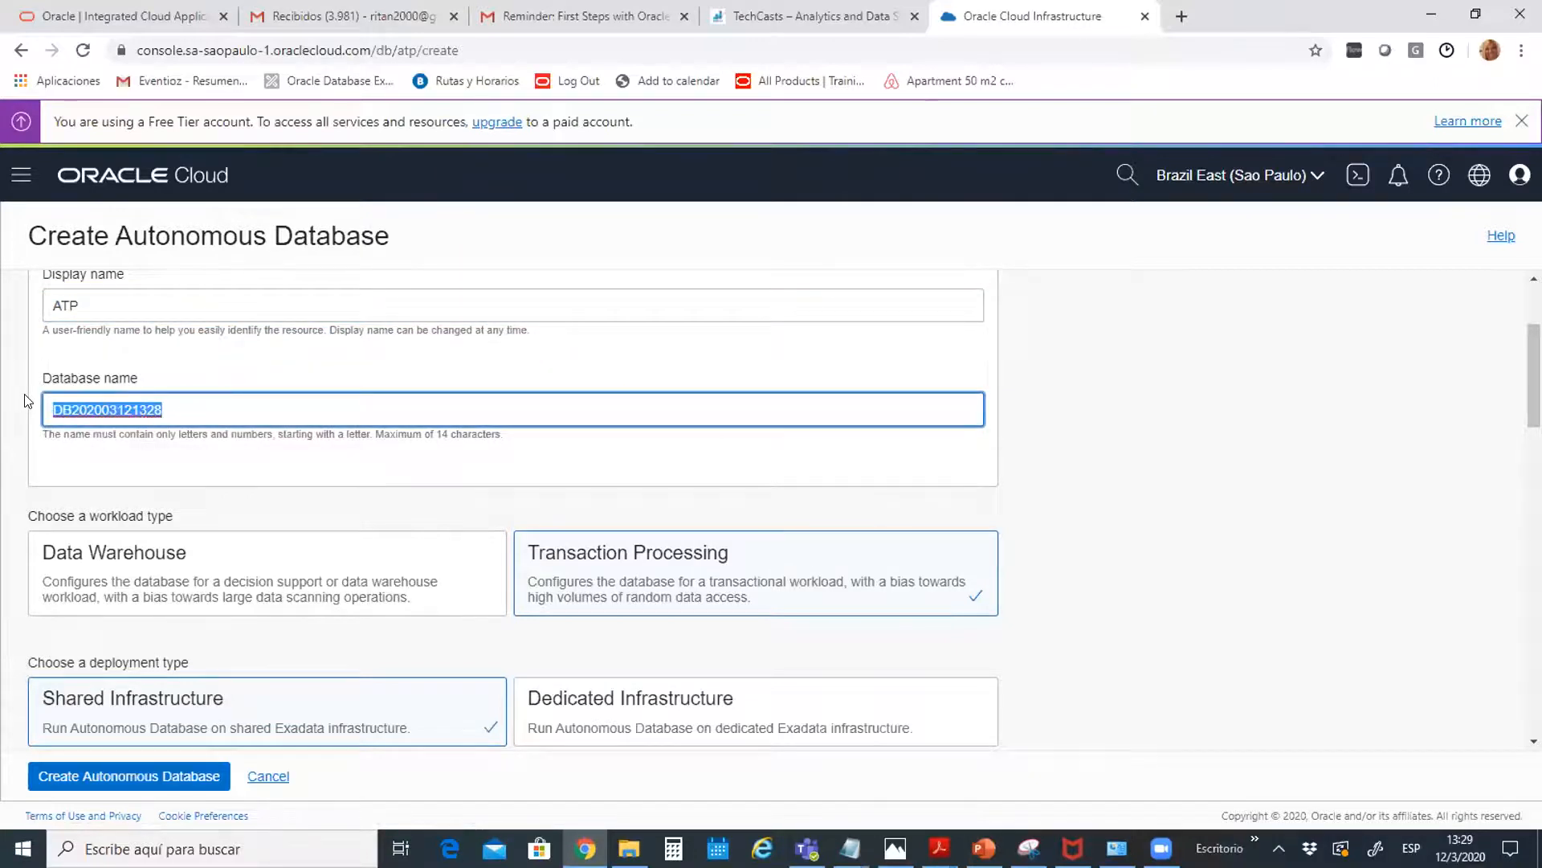
pyautogui.write('ATP')
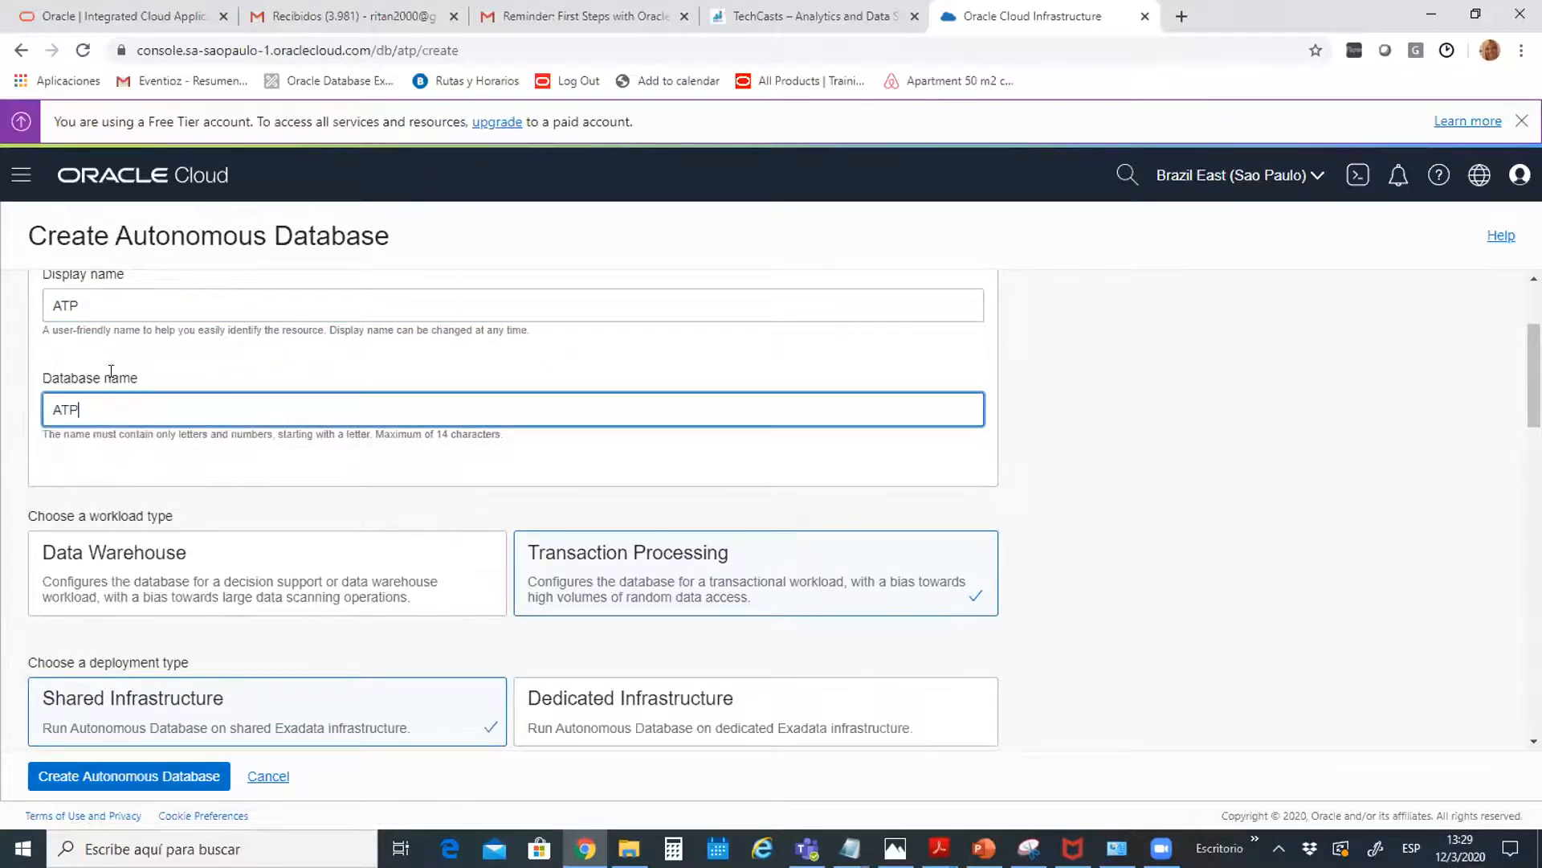
pyautogui.click(1158, 462)
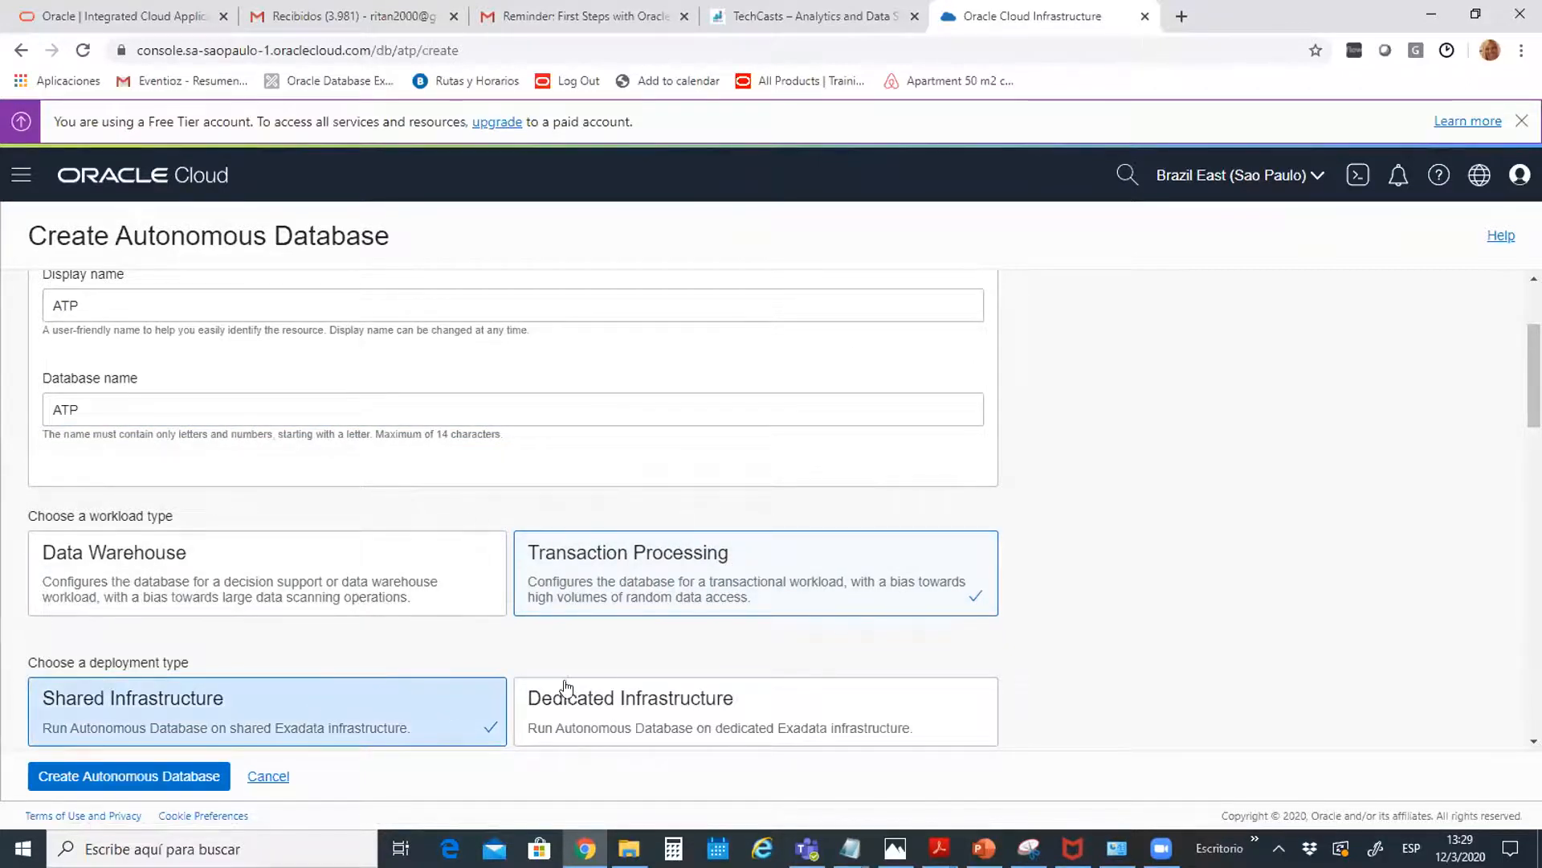
# Choose database version 18c, keeping the Always Free defaults of 1 OCPU and 0.02 TB storage
pyautogui.scroll(-3, 1535, 378)
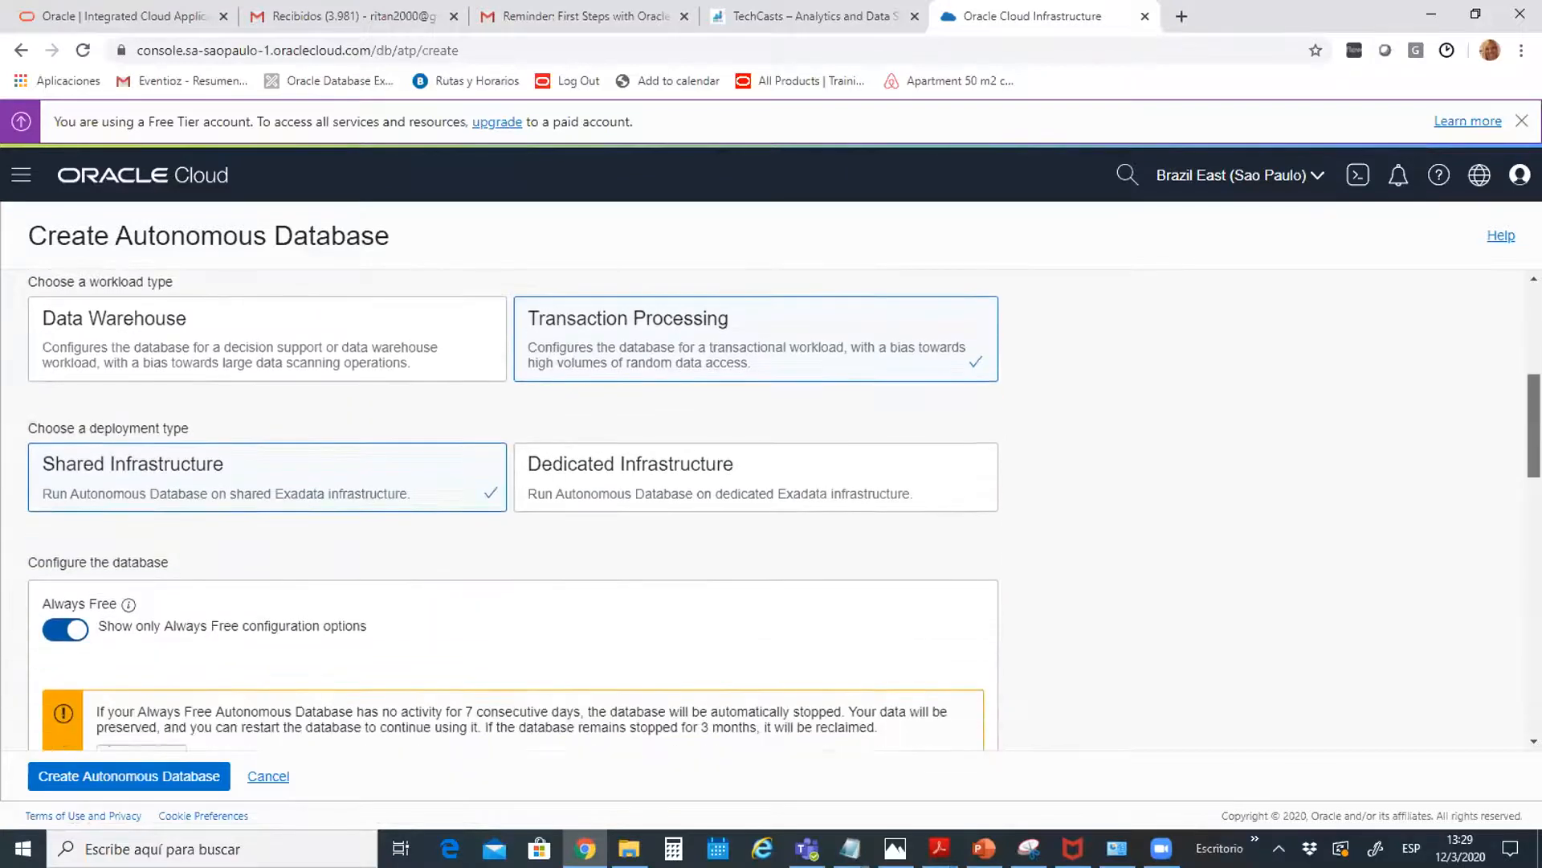
pyautogui.scroll(-1, 353, 441)
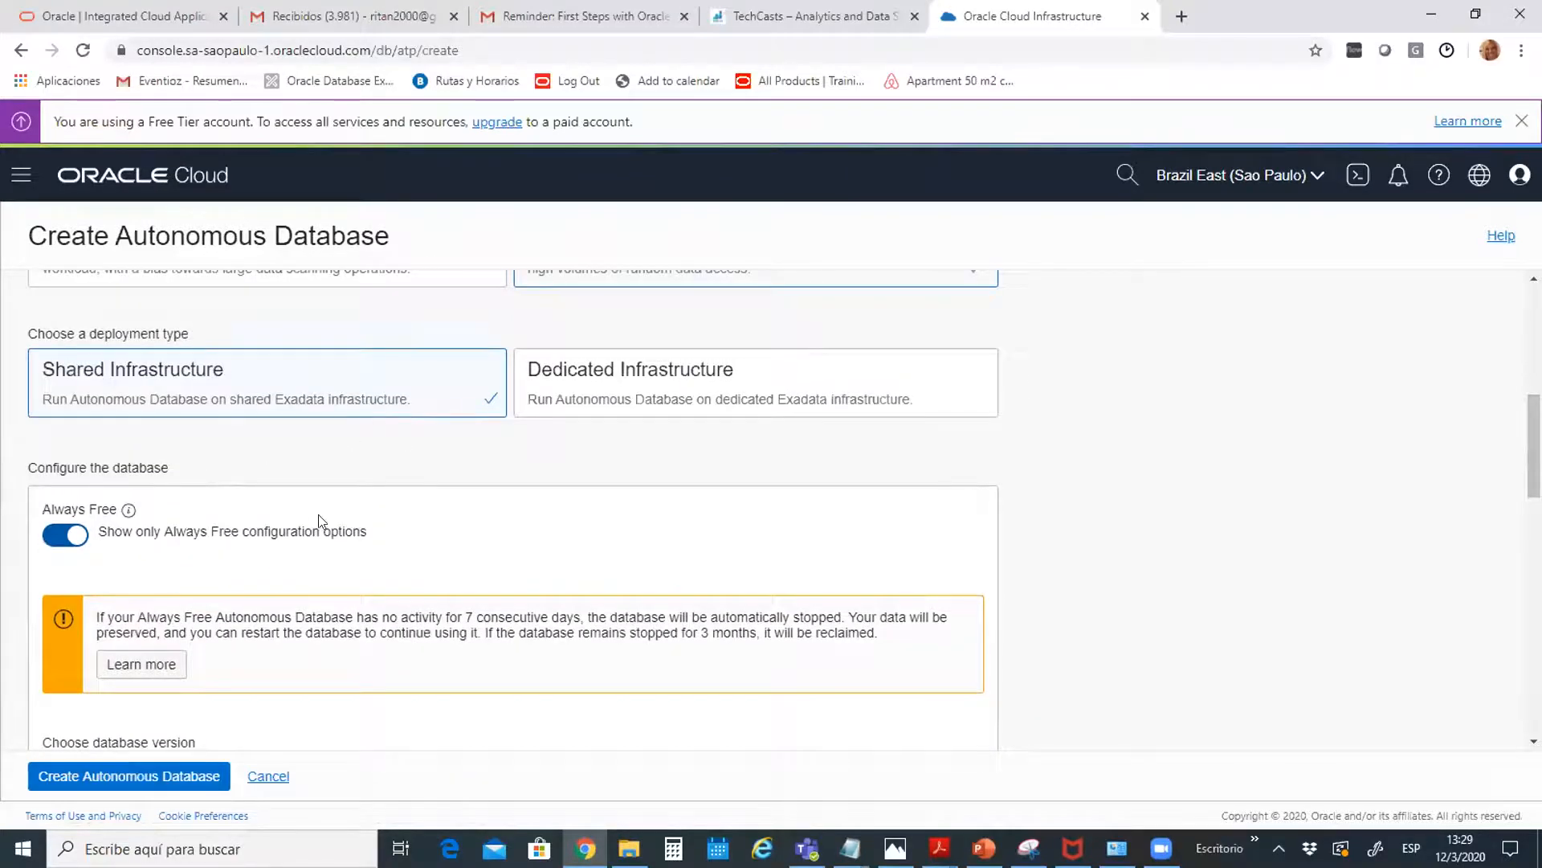
pyautogui.scroll(-5, 1534, 449)
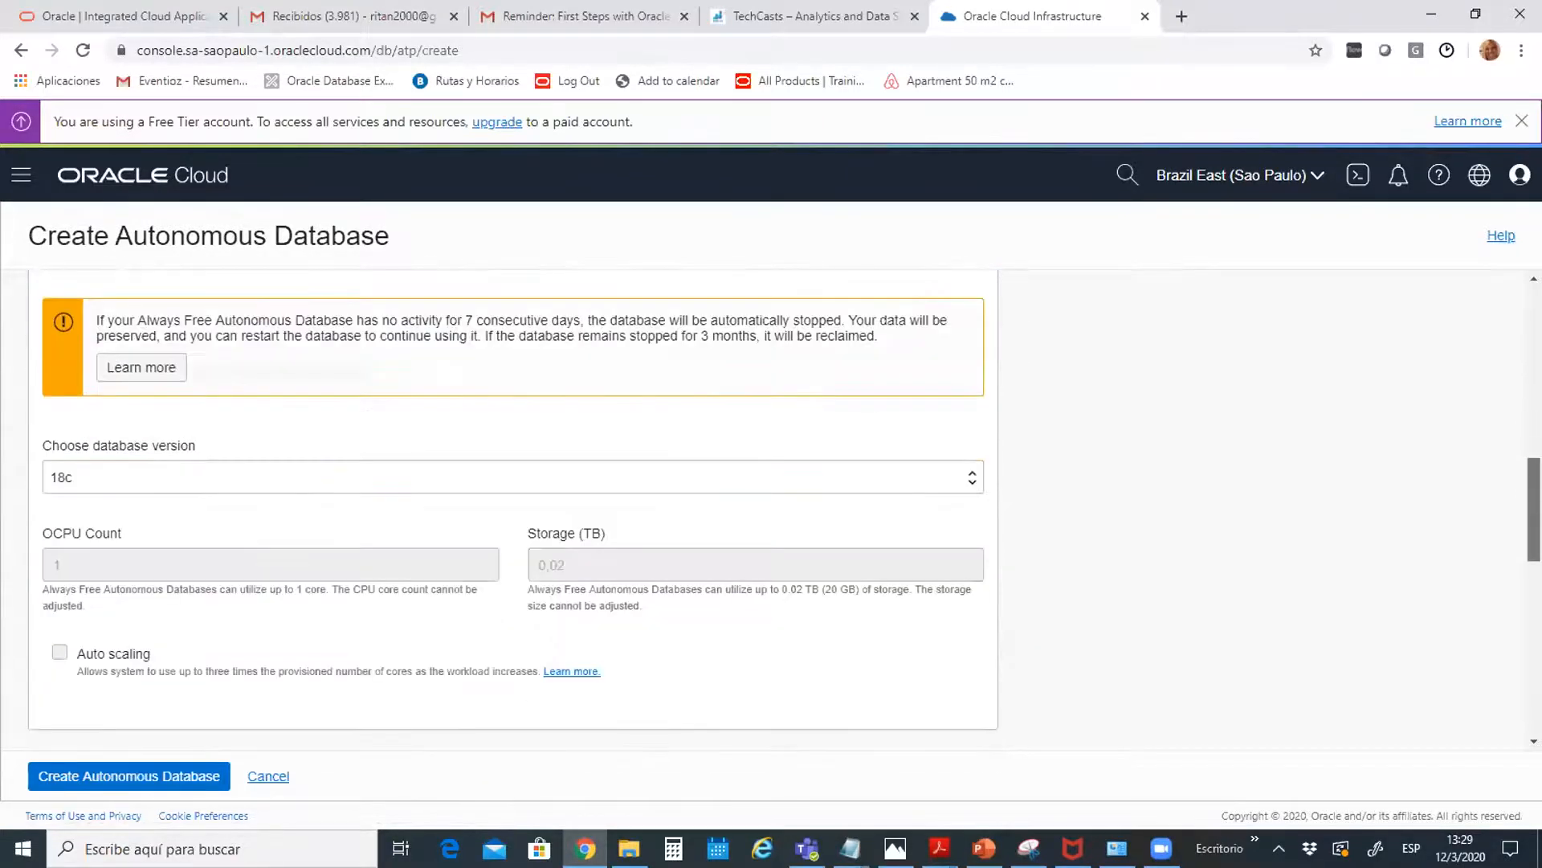
pyautogui.moveTo(1534, 532); pyautogui.dragTo(1535, 529)
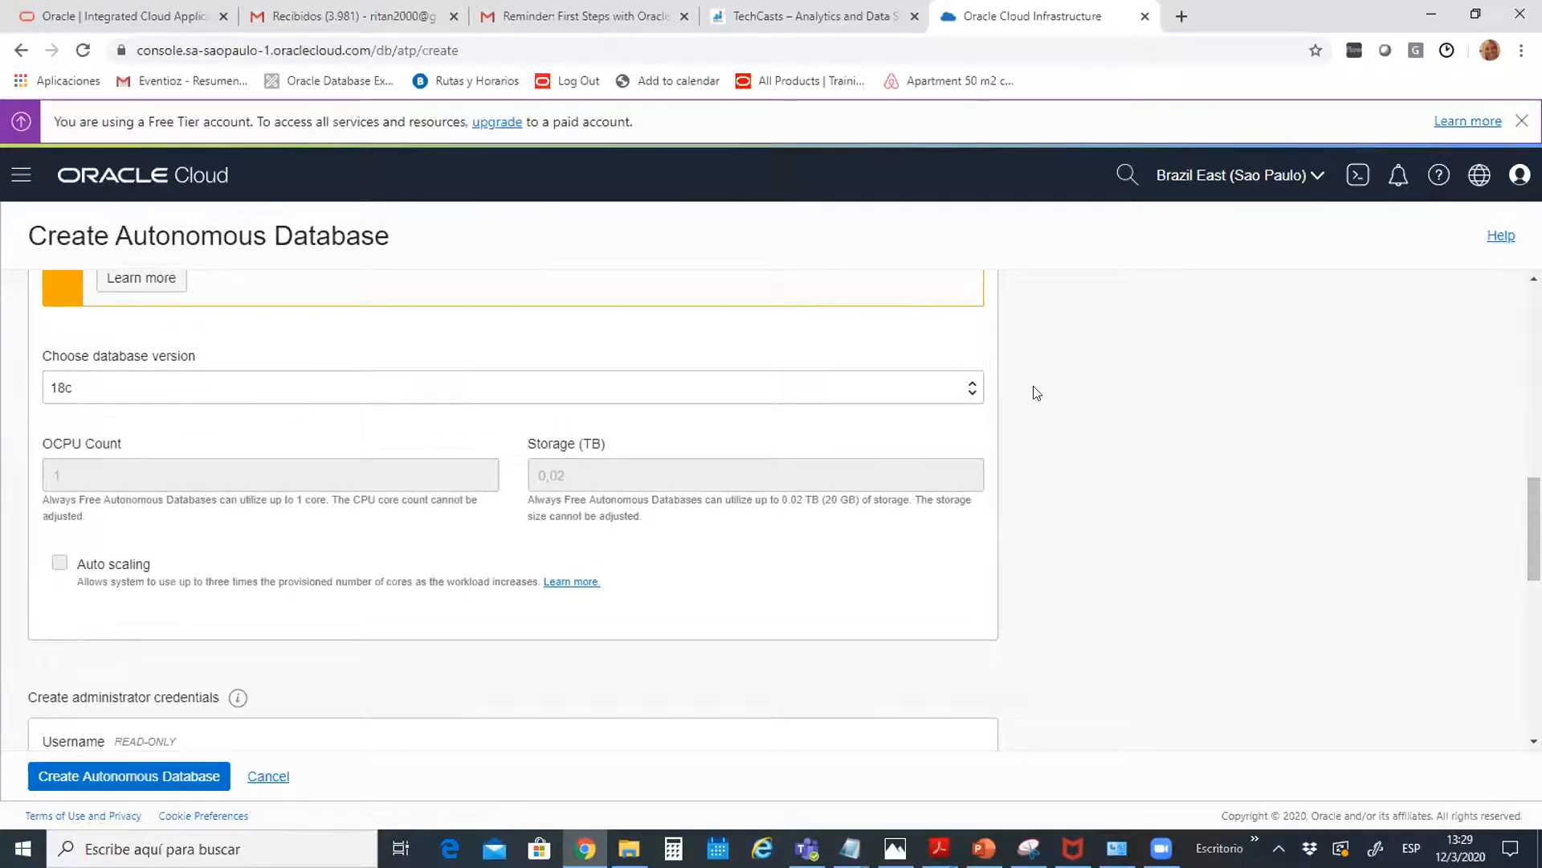
pyautogui.click(973, 392)
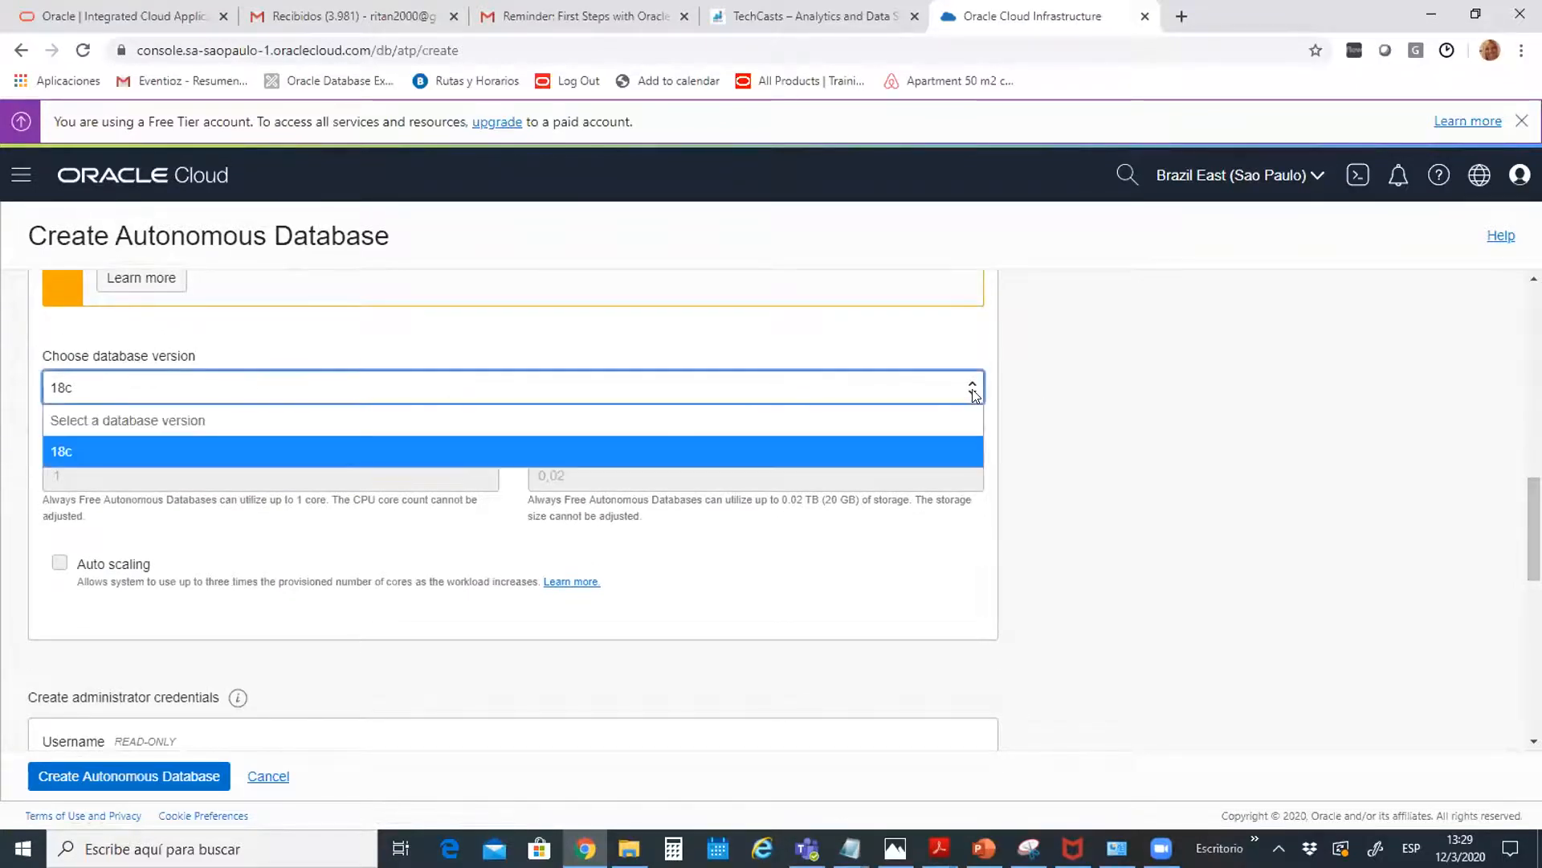
pyautogui.click(973, 393)
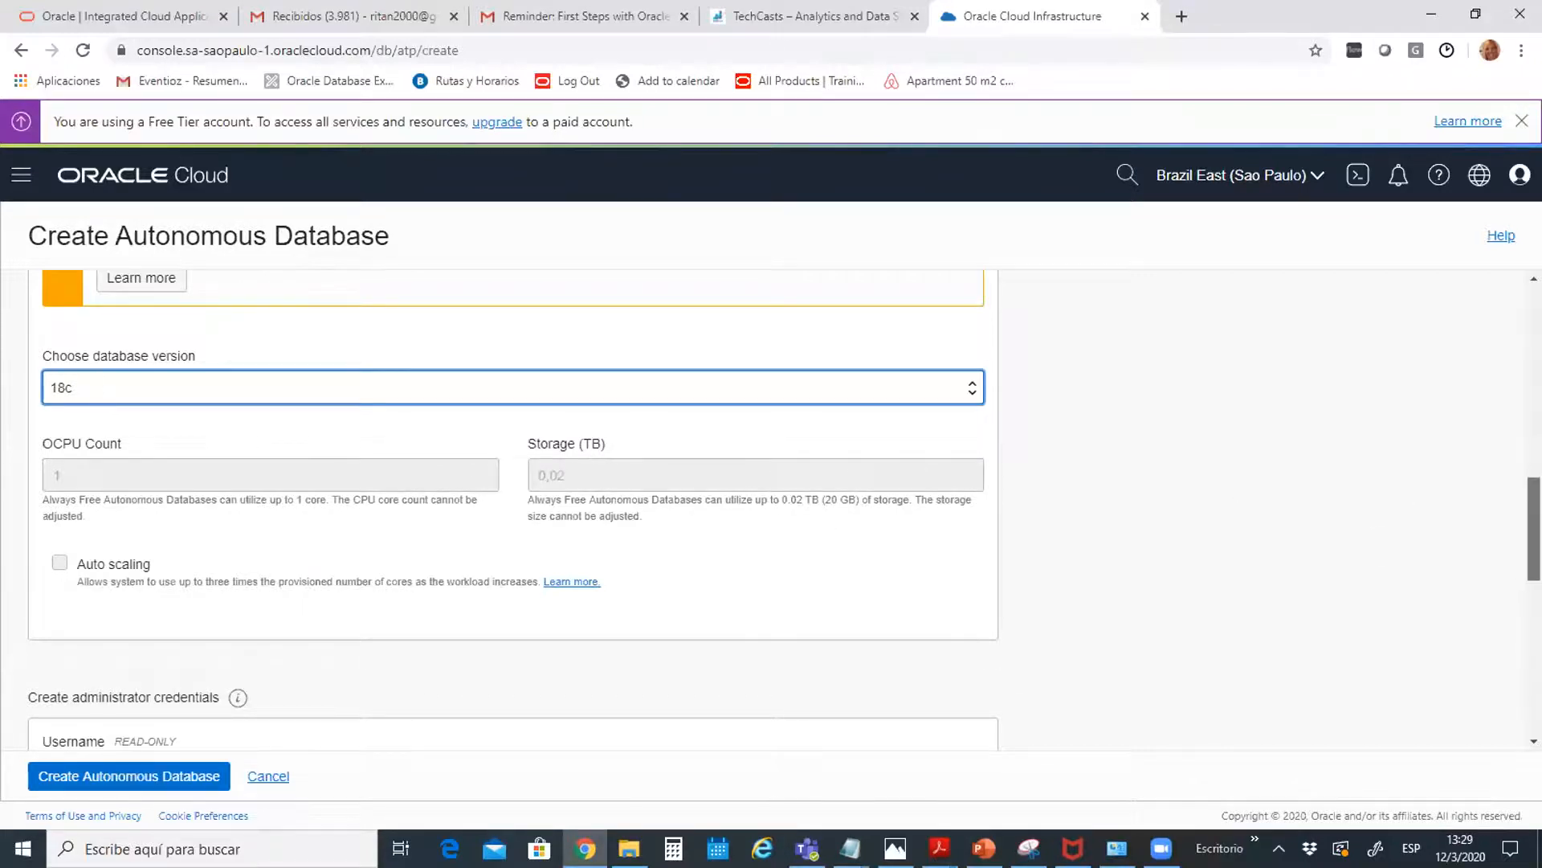
pyautogui.scroll(-5, 1534, 530)
pyautogui.moveTo(1534, 607); pyautogui.dragTo(1534, 610)
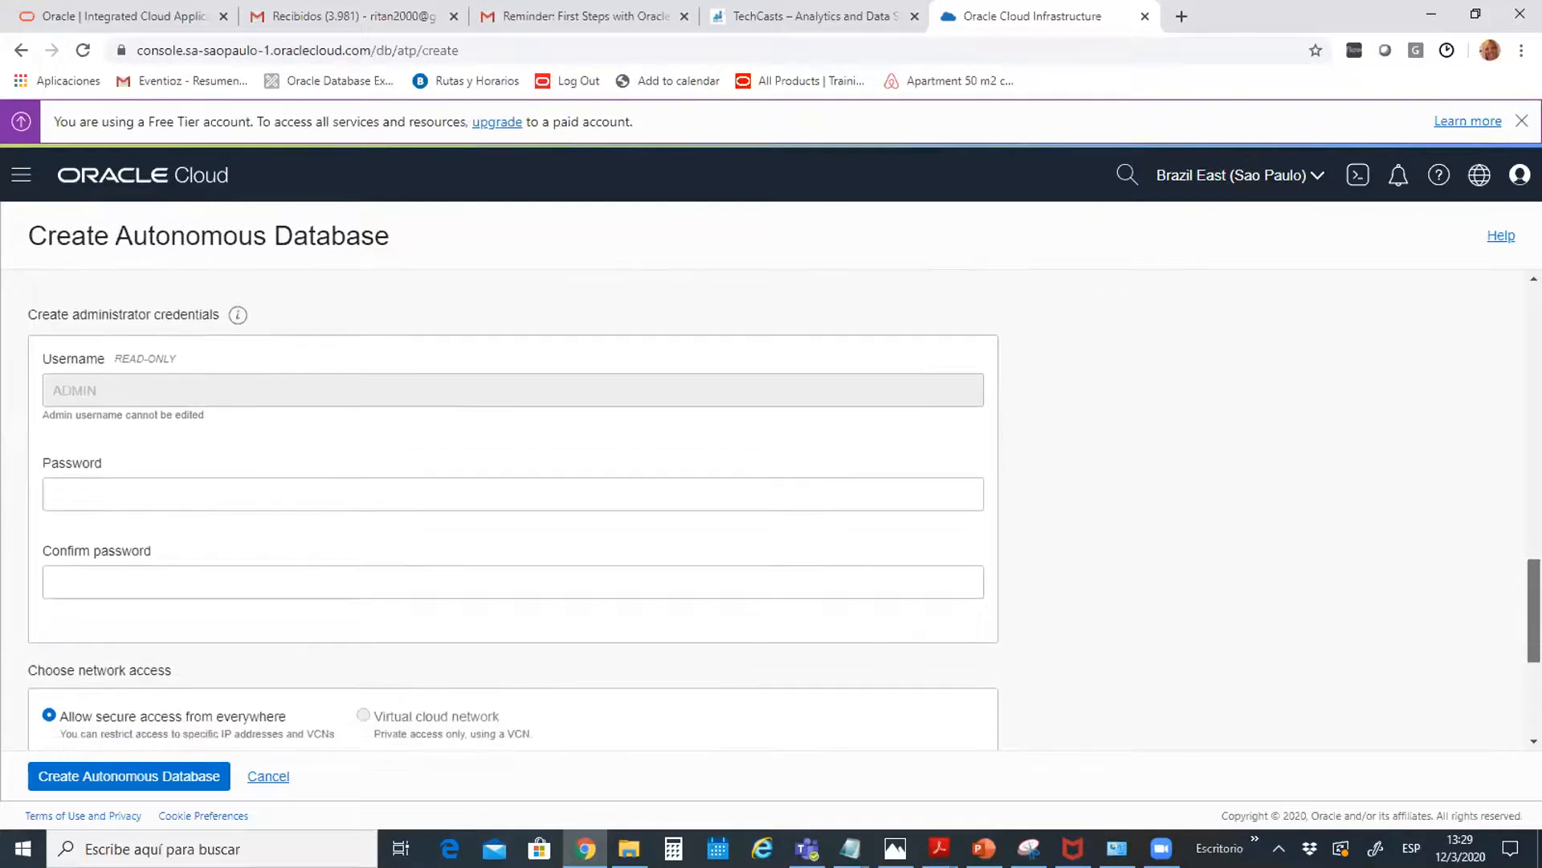
# Enter and confirm the ADMIN password, keep License Included, and submit the ATP database
pyautogui.click(88, 495)
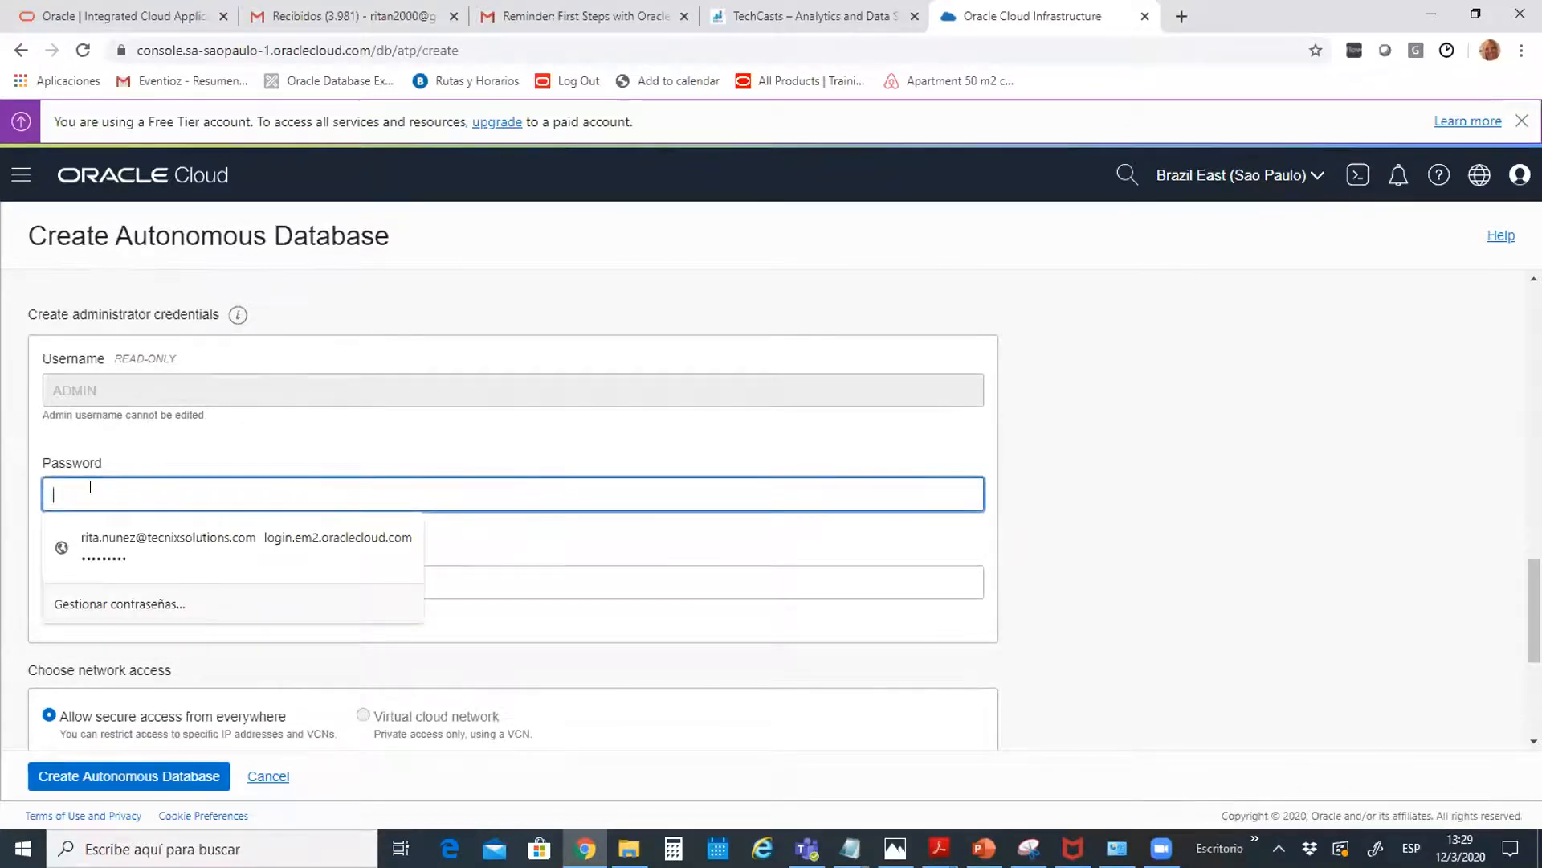
pyautogui.write('W')
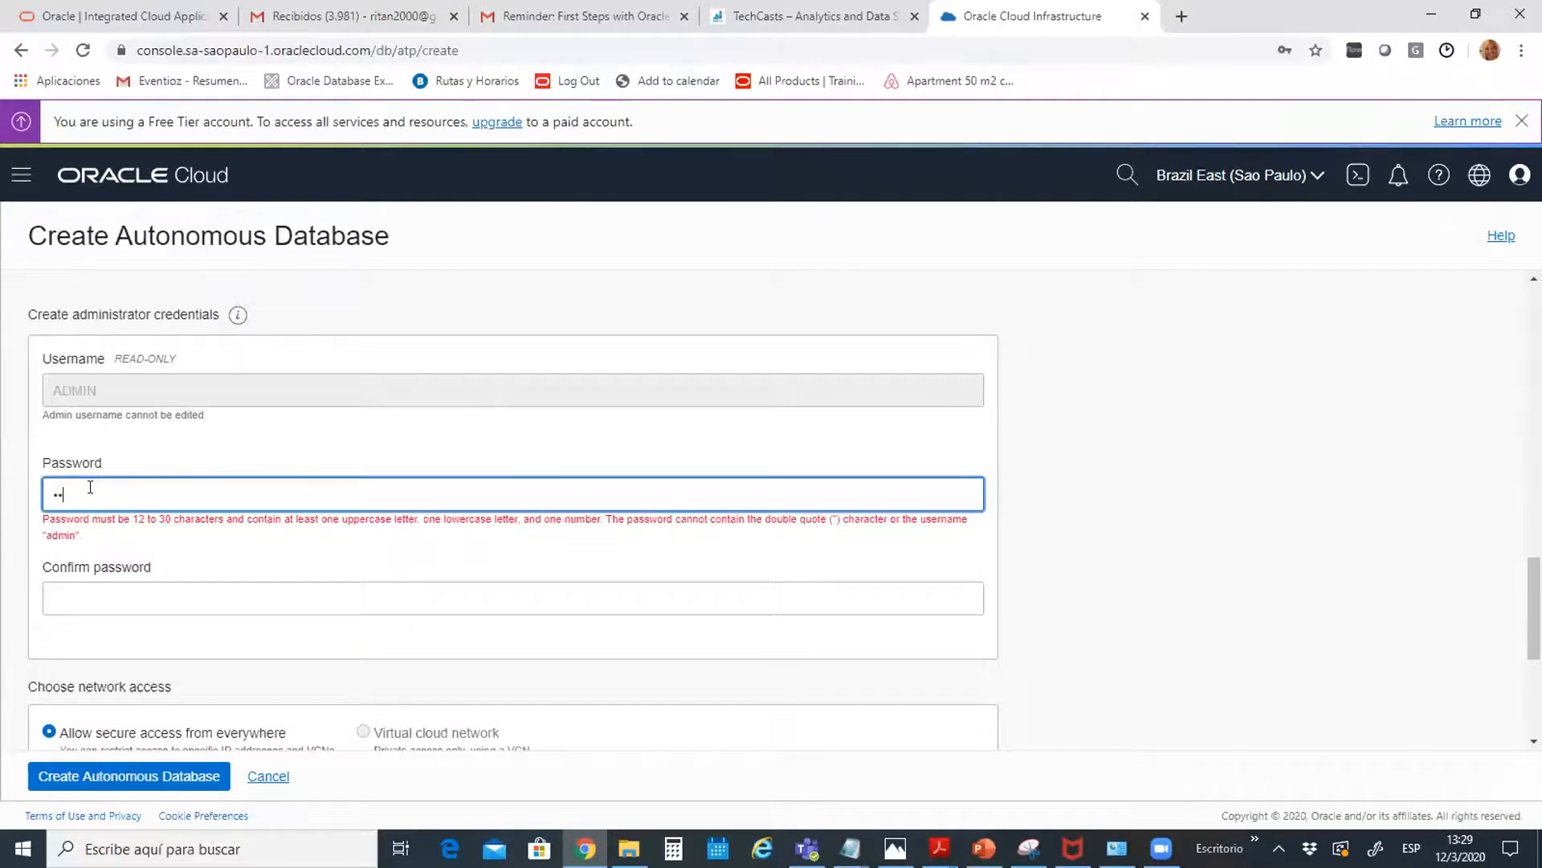
pyautogui.write('•••••••••••')
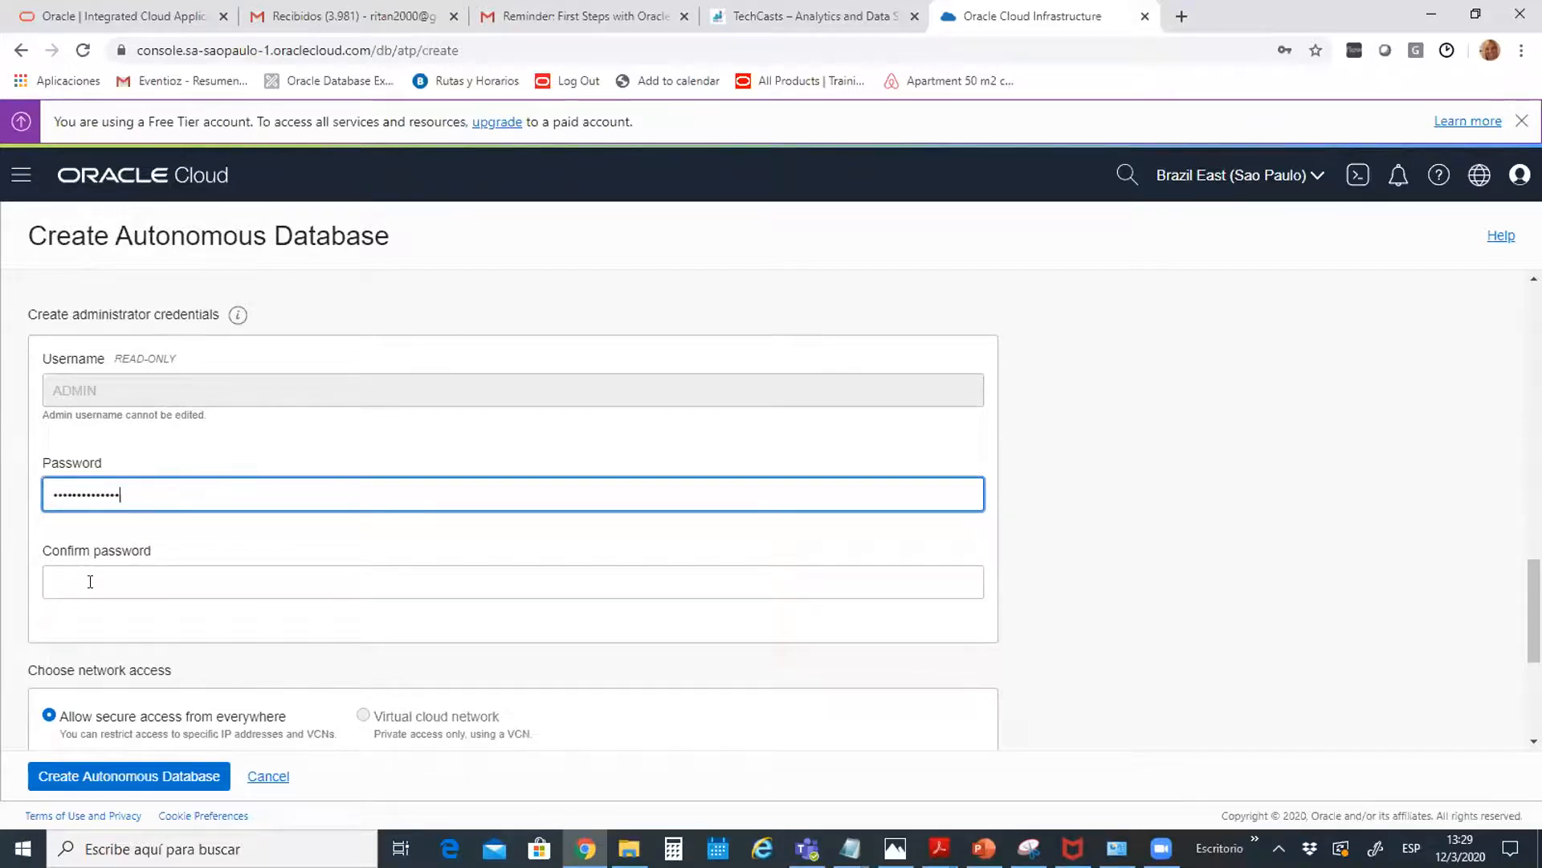
pyautogui.click(90, 581)
pyautogui.write('••••')
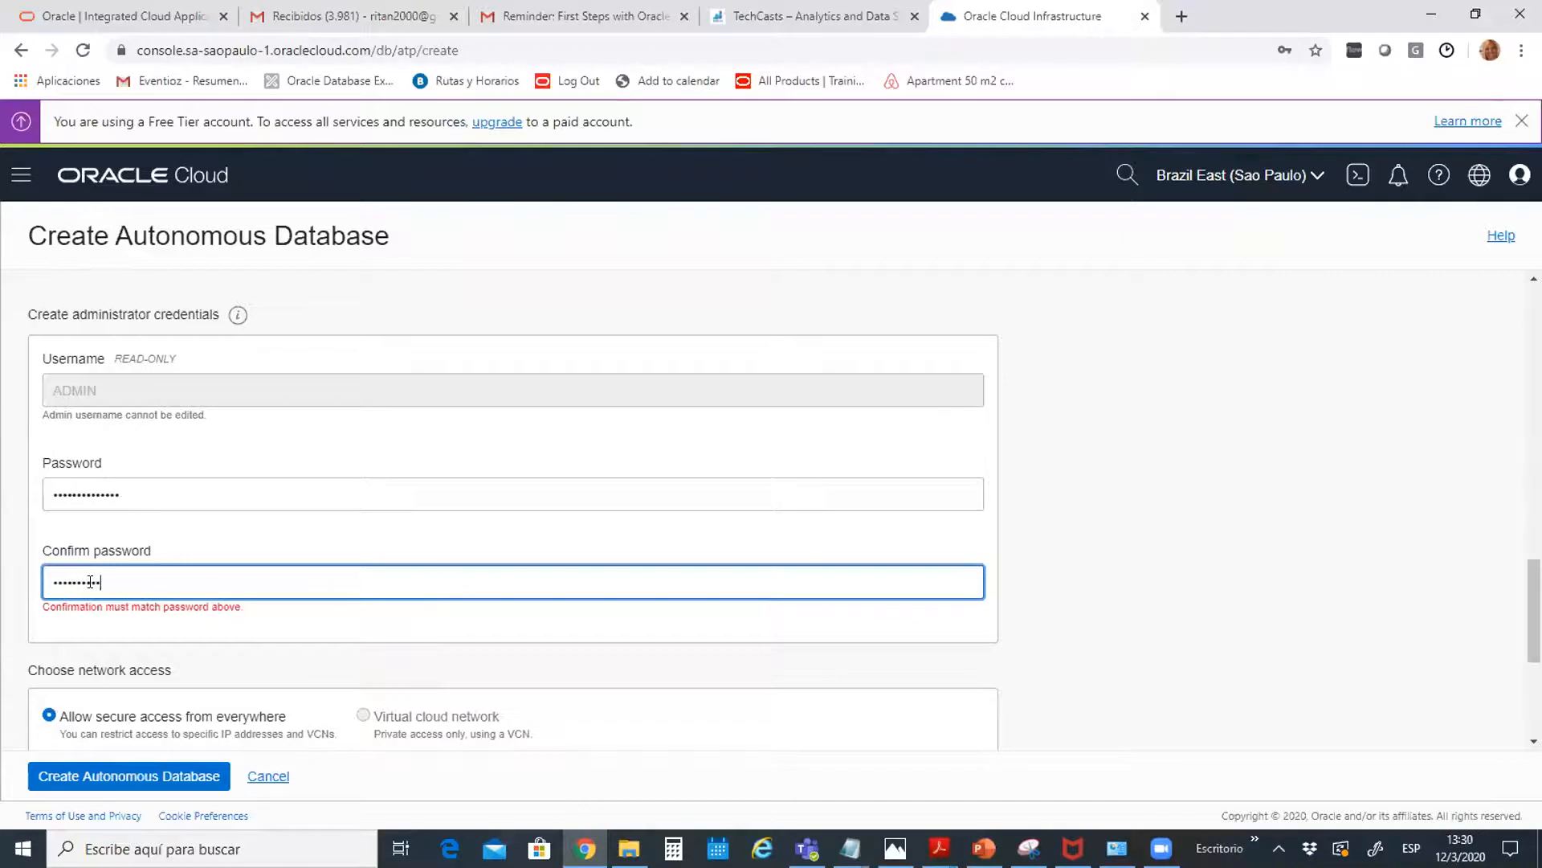
pyautogui.write('#')
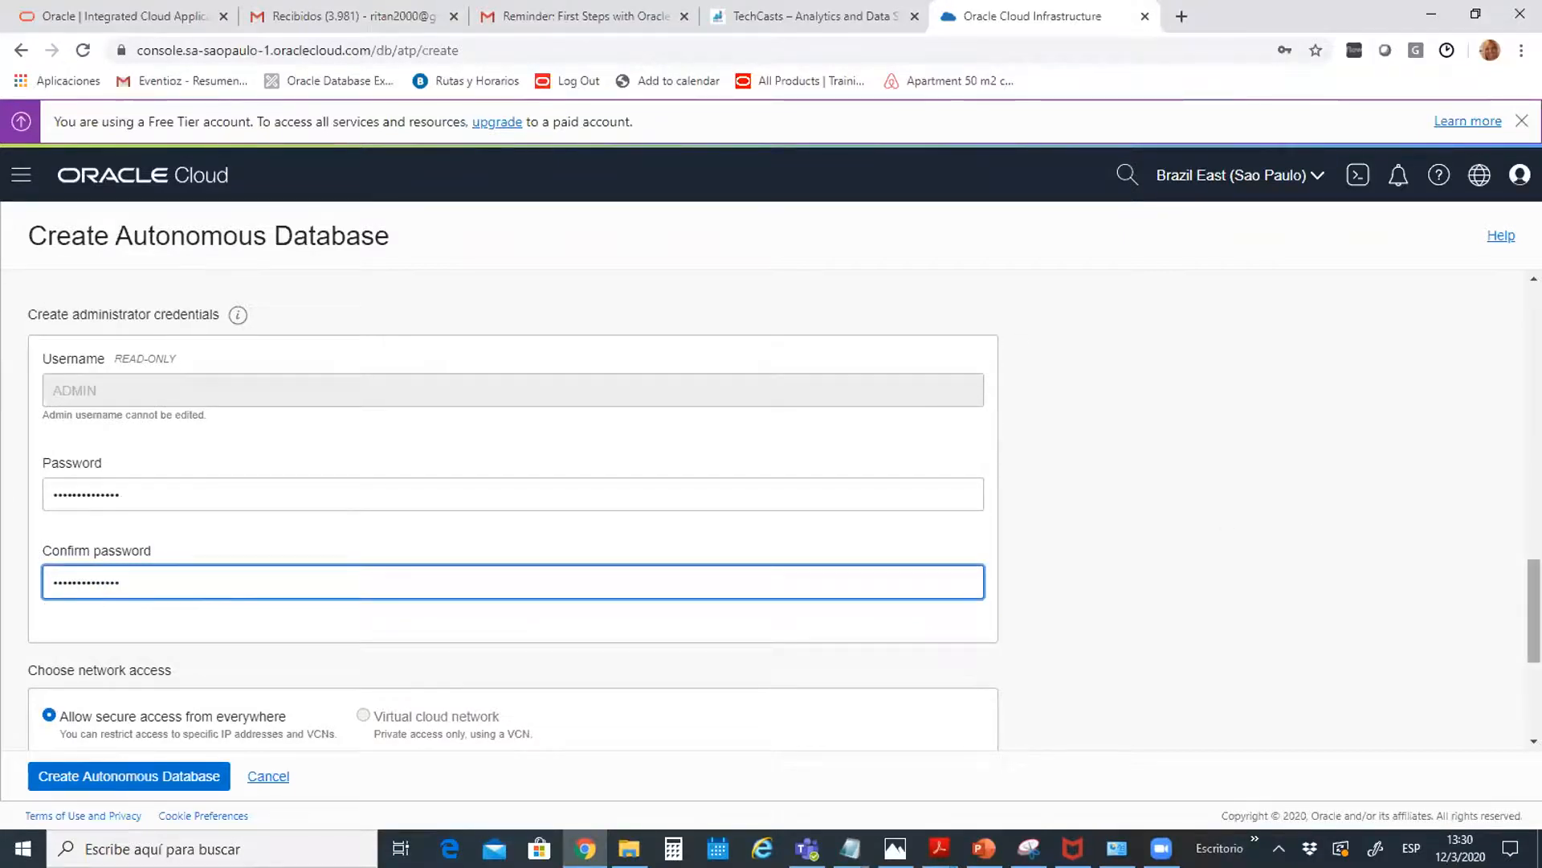
pyautogui.scroll(-4, 514, 514)
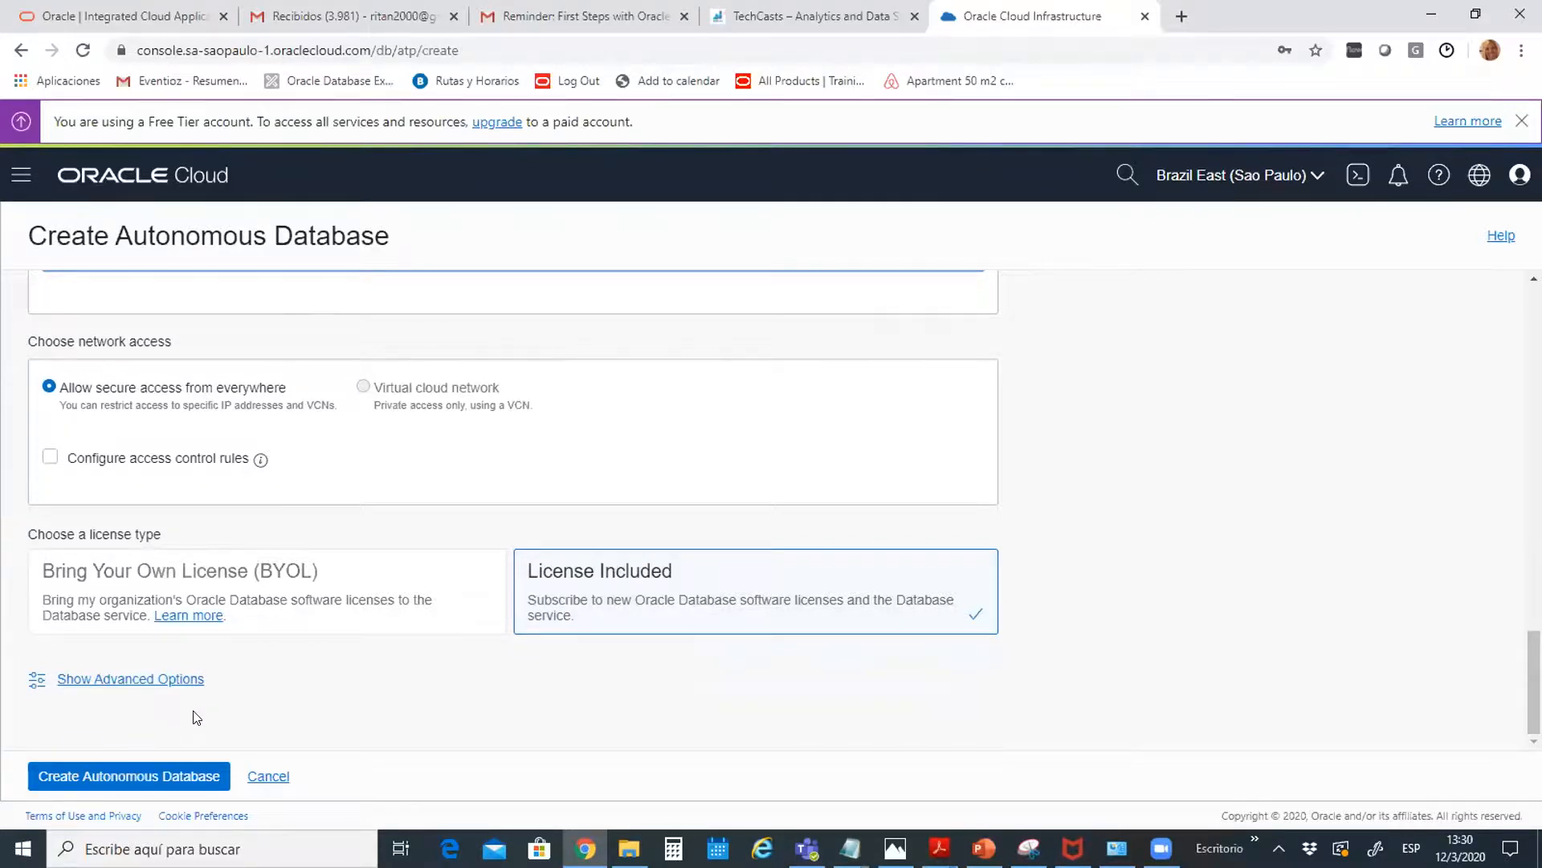
pyautogui.click(128, 776)
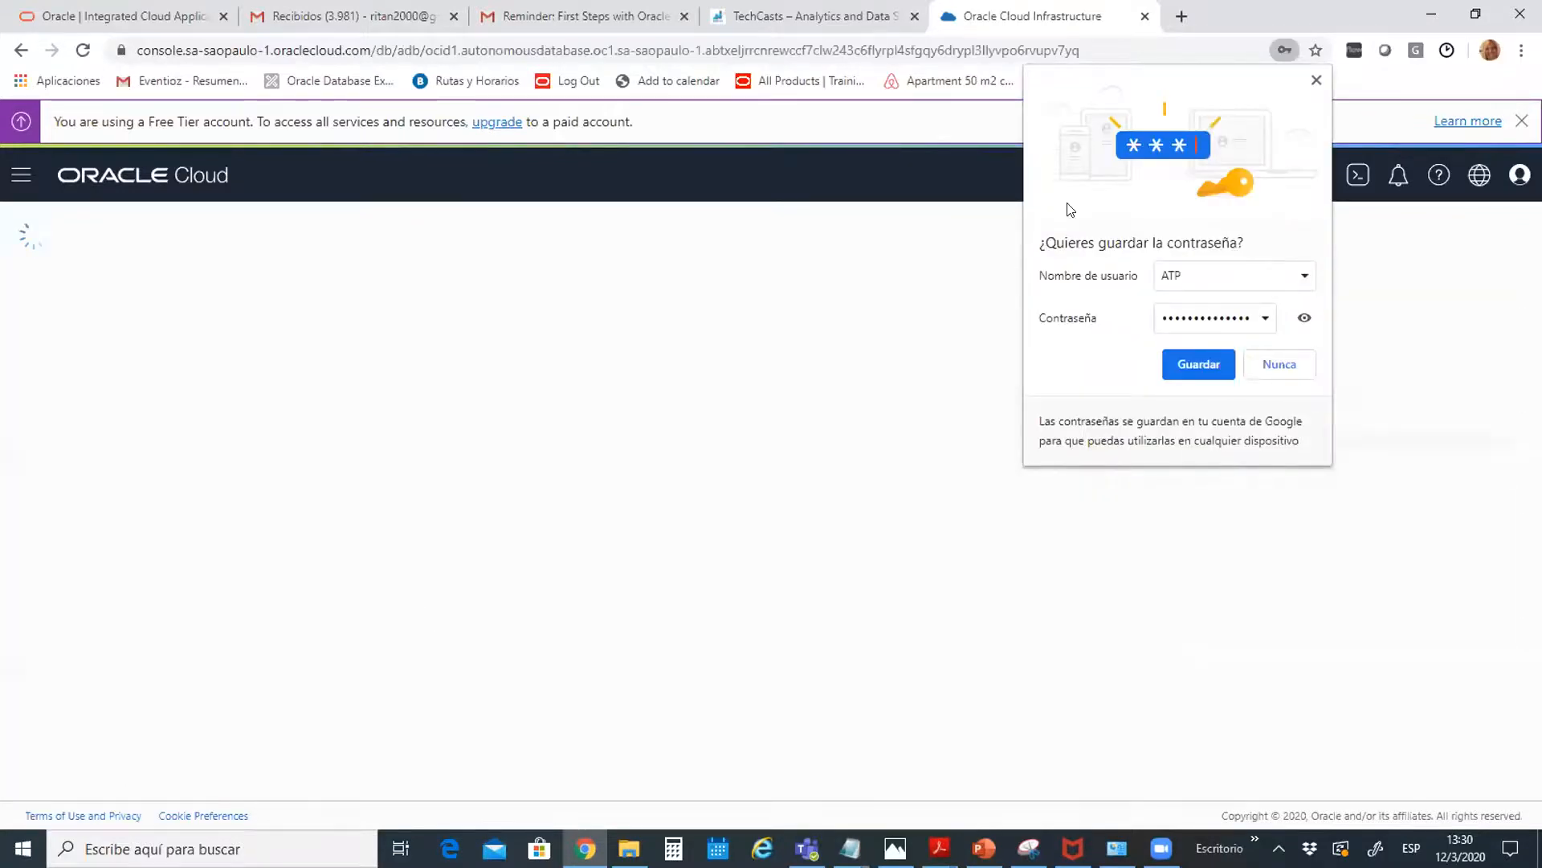
# Dismiss the save-password prompt and return to the Autonomous Databases list showing ATP provisioning
pyautogui.click(1315, 80)
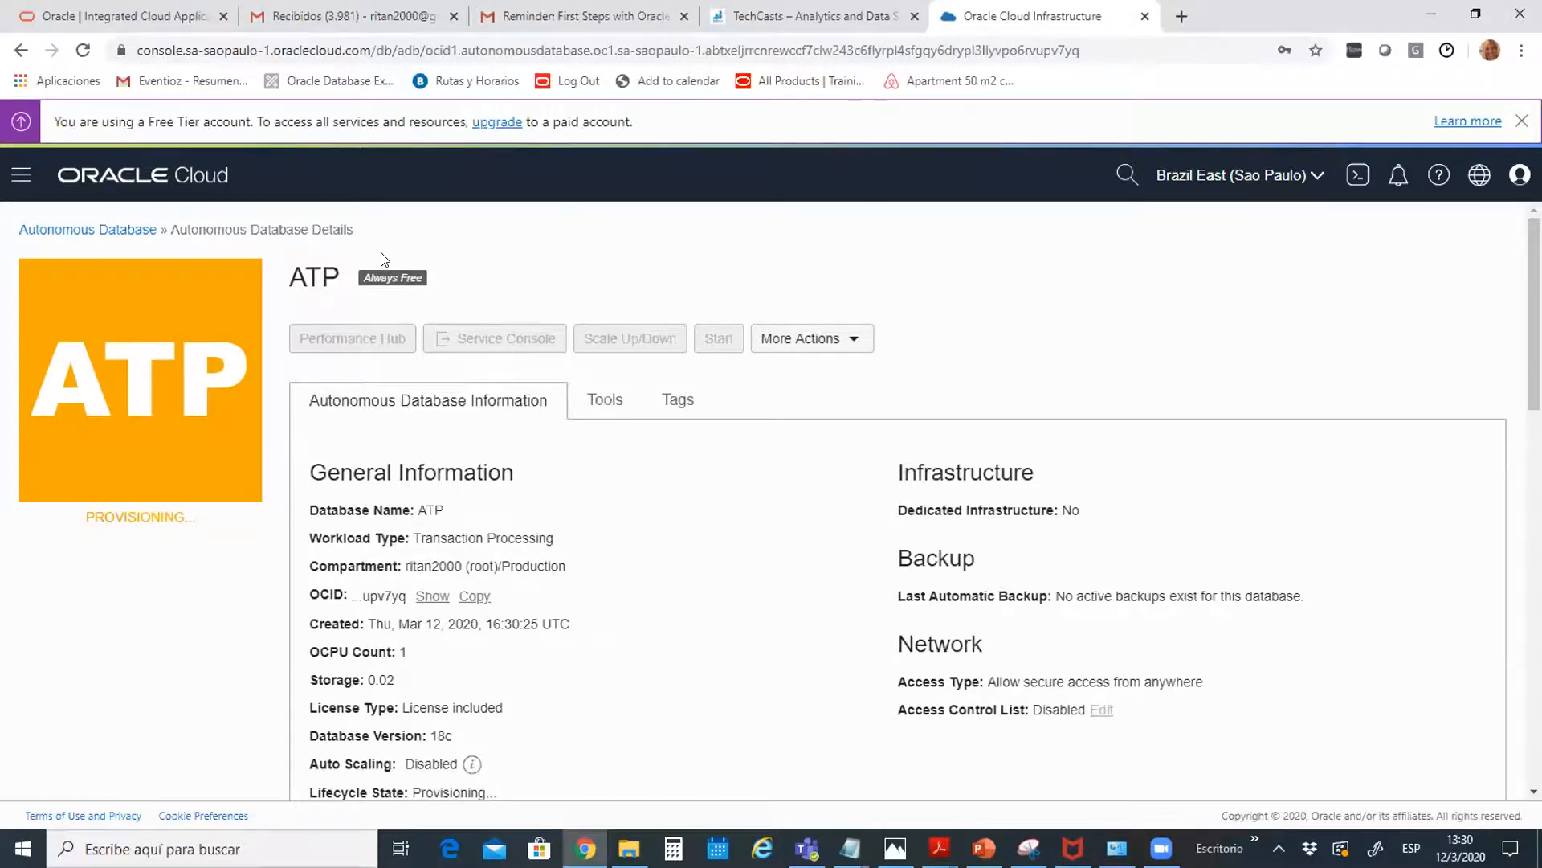
pyautogui.click(91, 233)
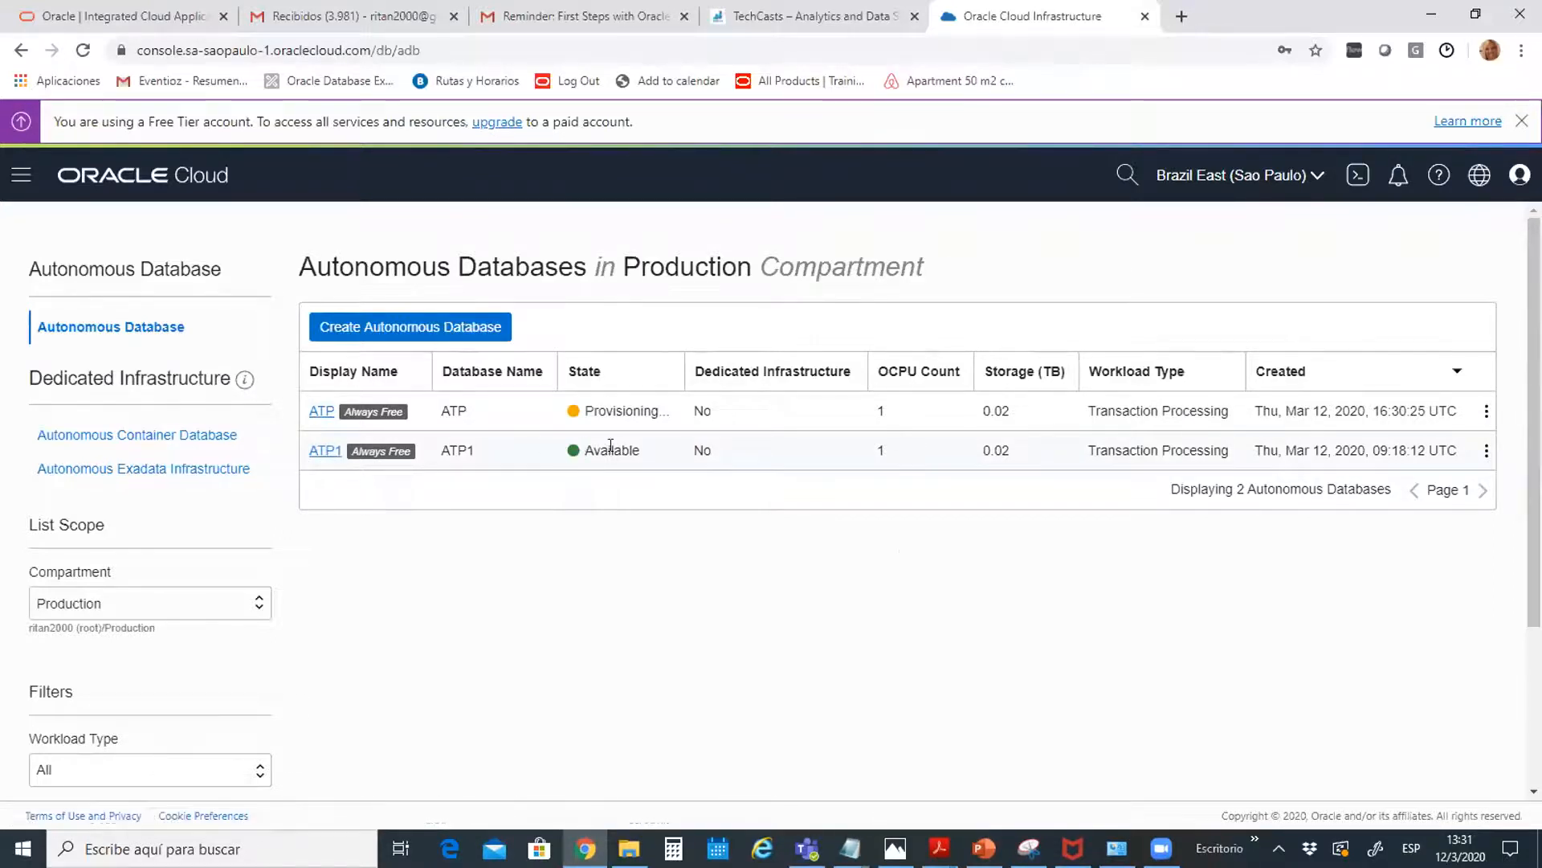
# Open the Available ATP1 database's details page and review its More Actions options
pyautogui.moveTo(585, 451); pyautogui.dragTo(645, 454)
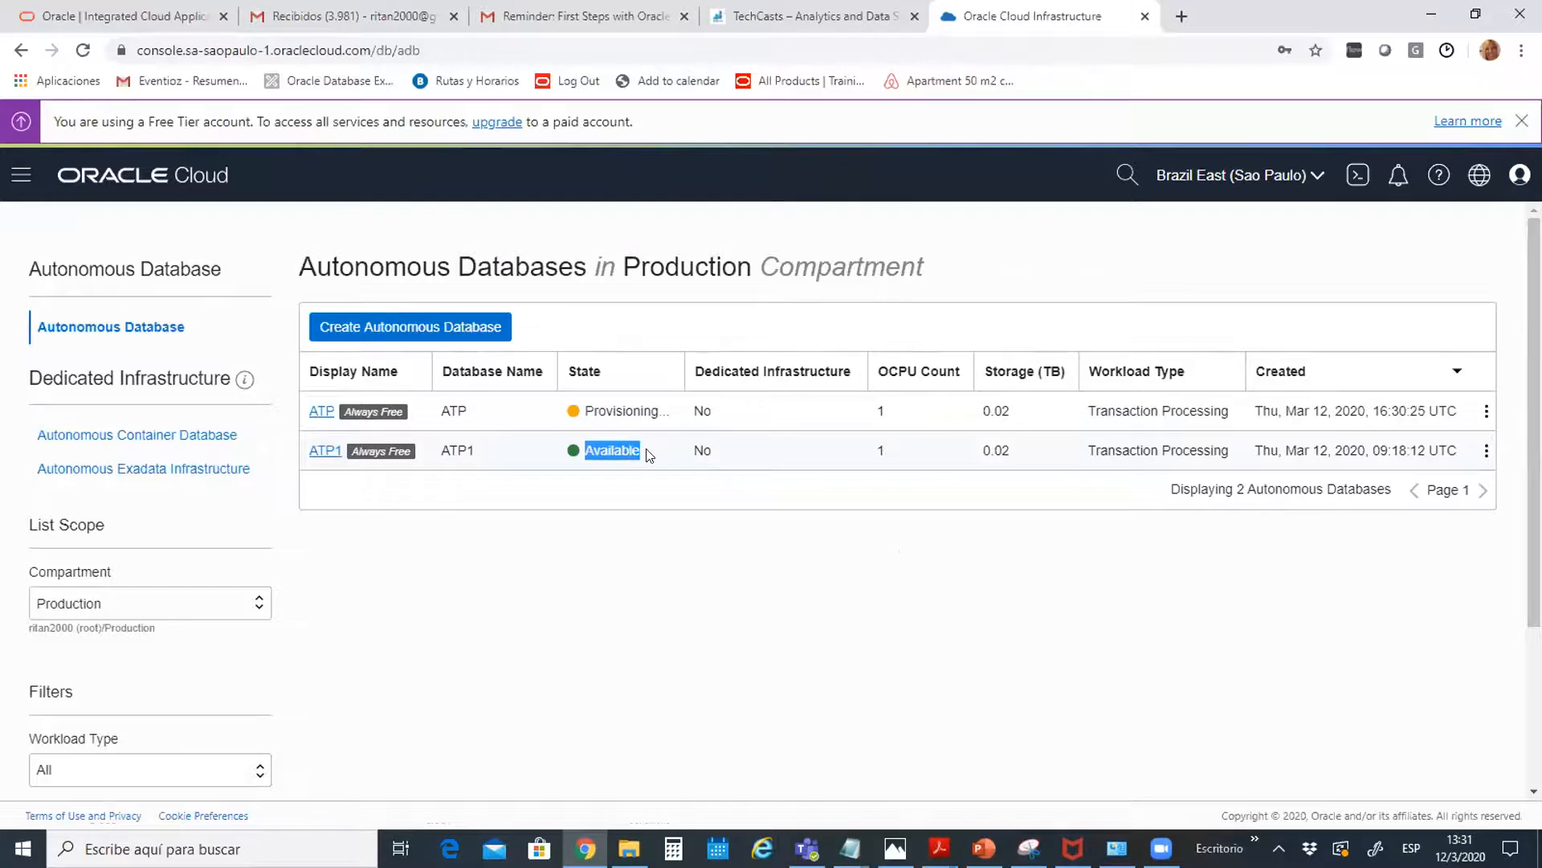
pyautogui.click(321, 456)
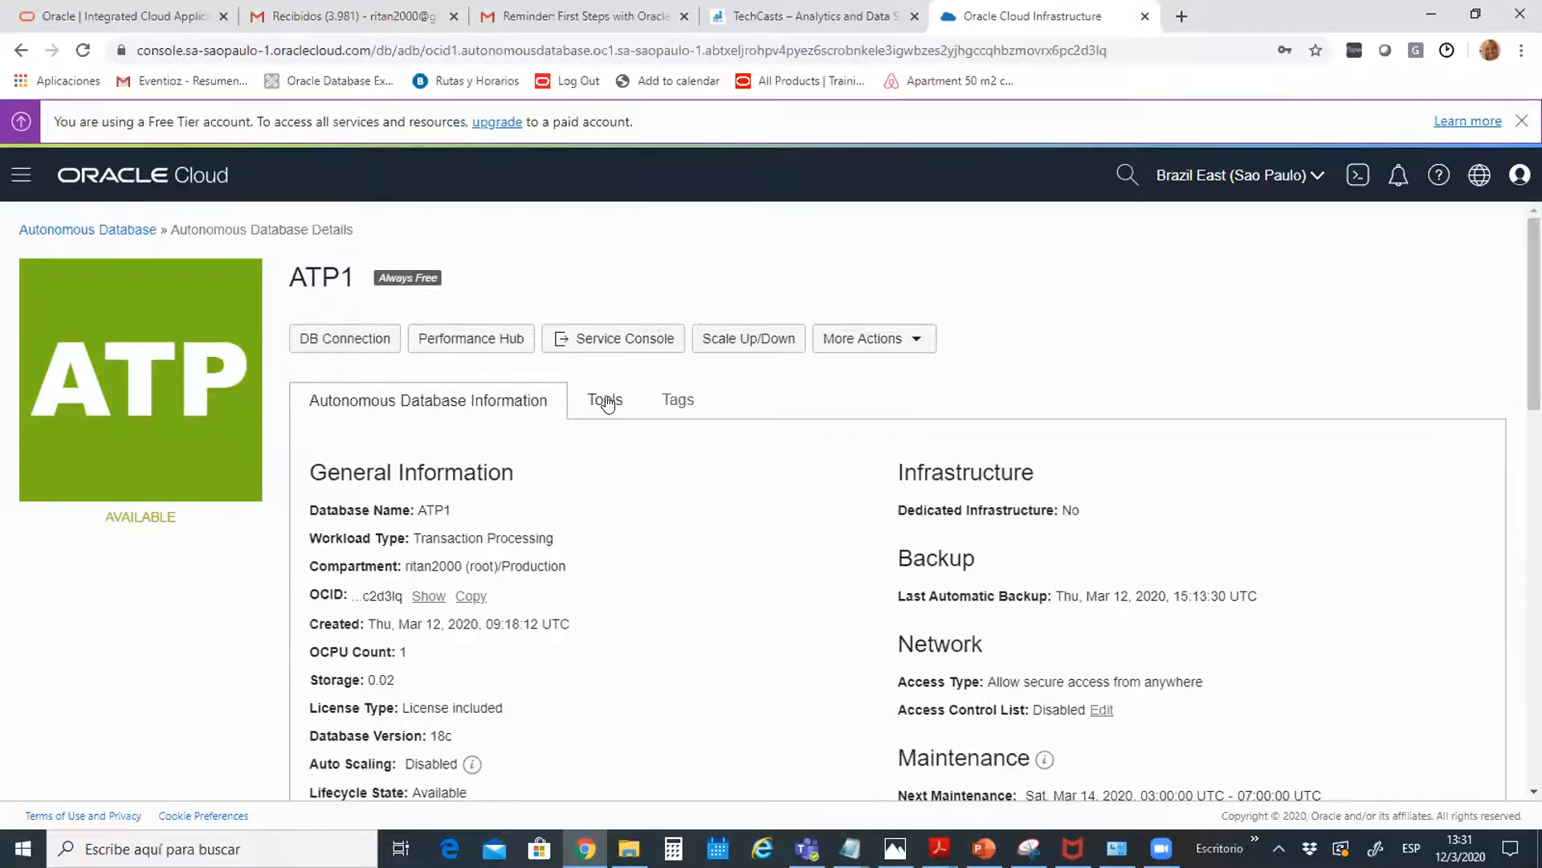
pyautogui.click(921, 341)
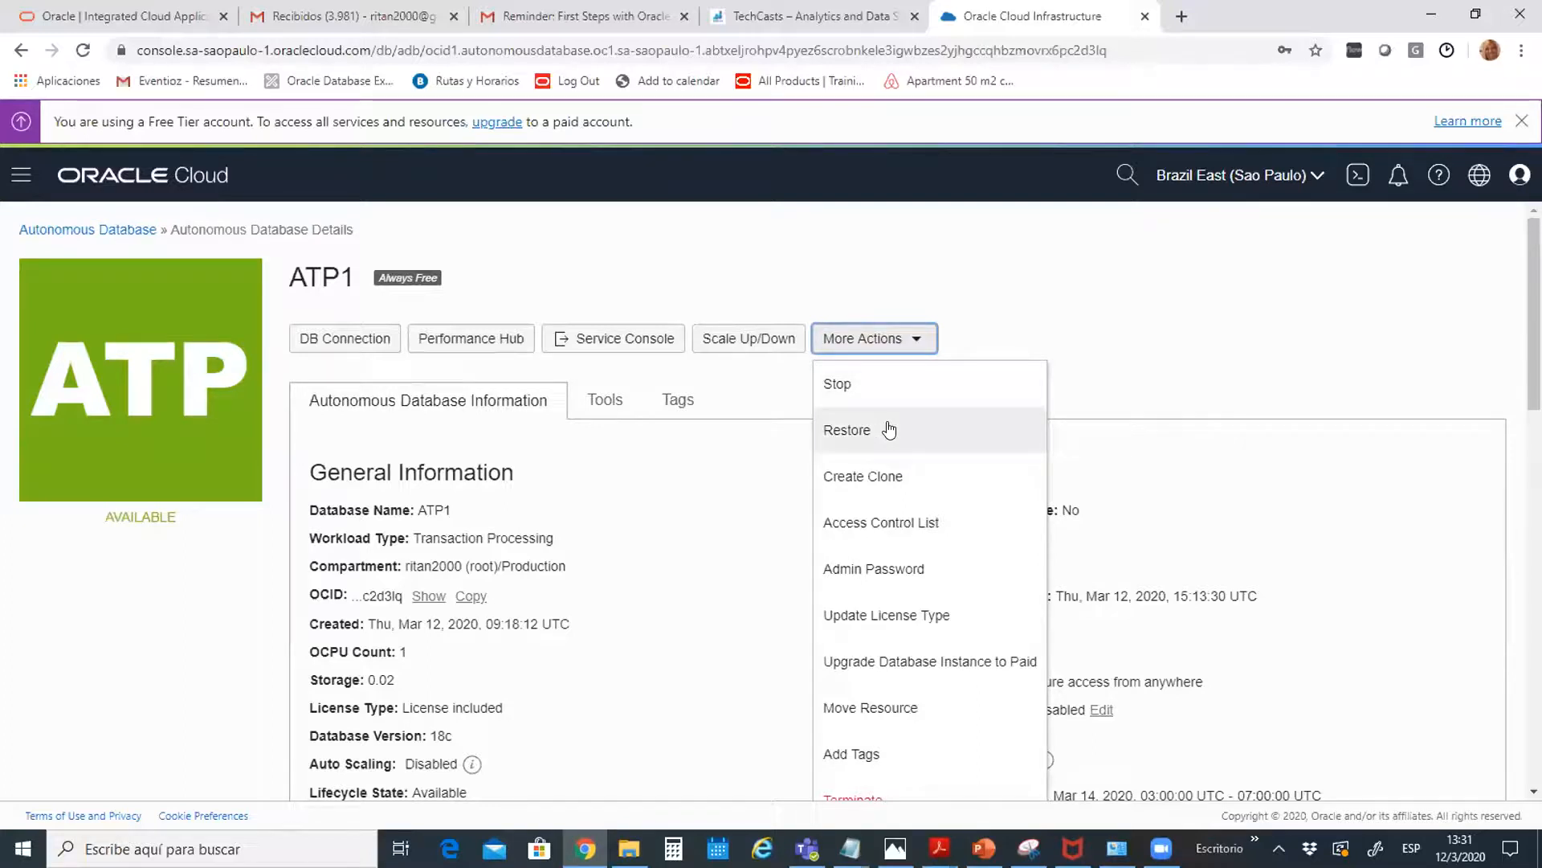
pyautogui.click(1155, 369)
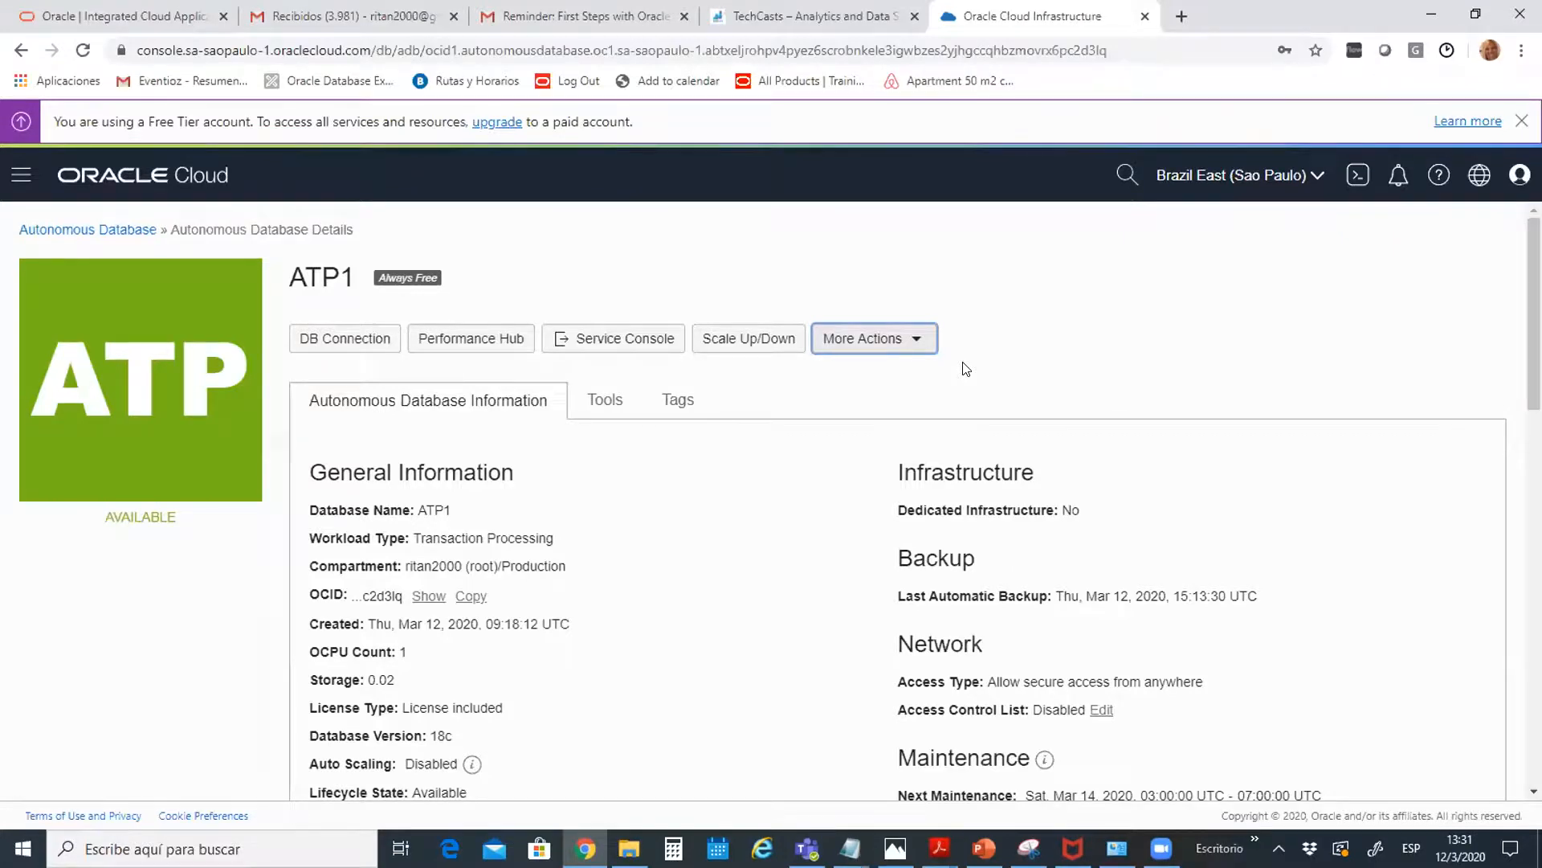
pyautogui.click(909, 337)
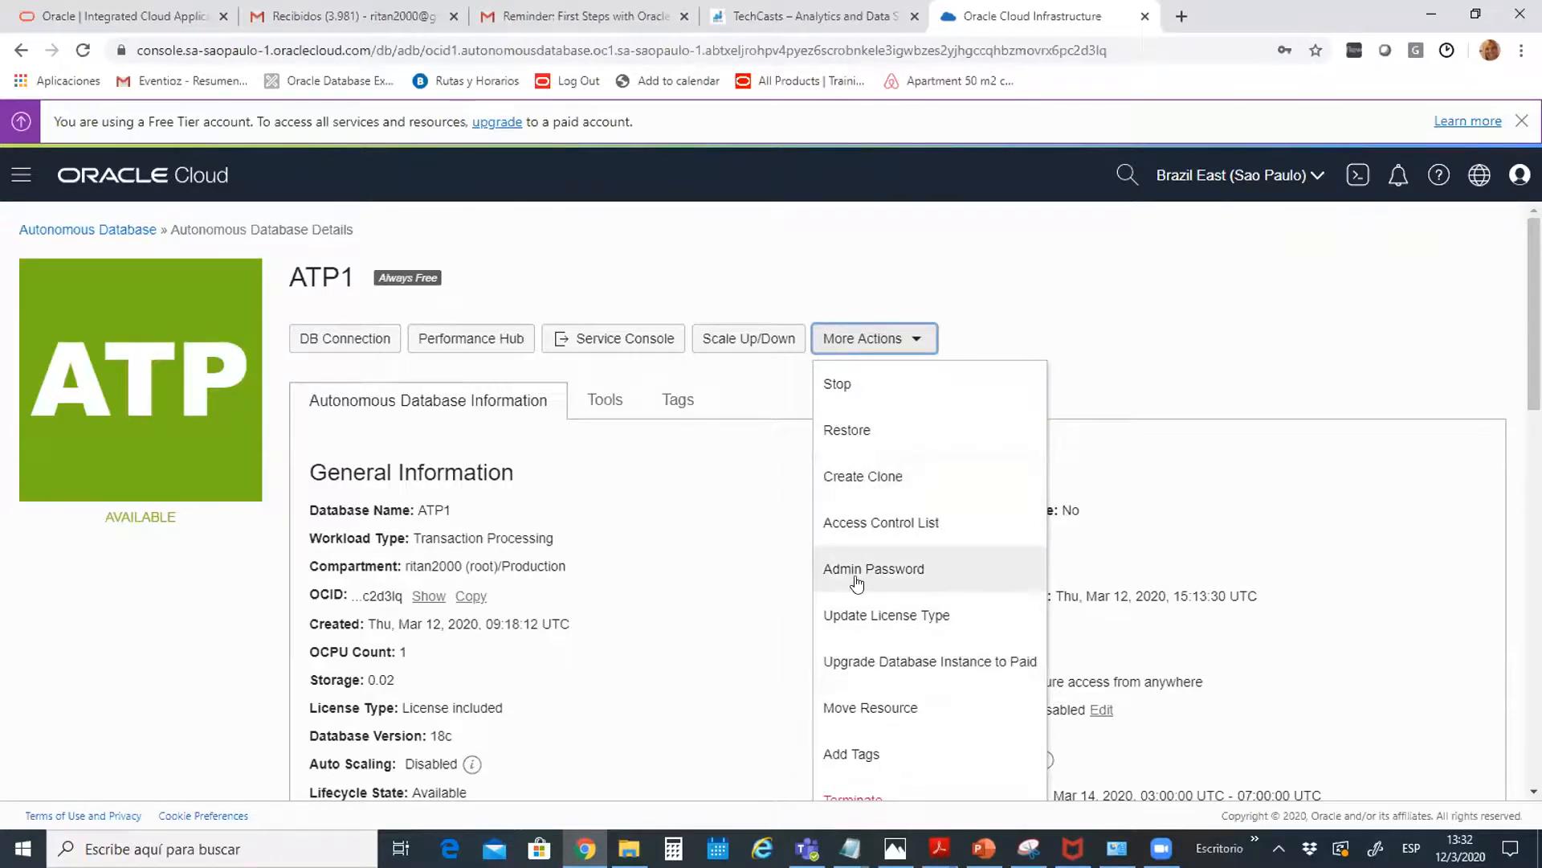
pyautogui.click(1178, 308)
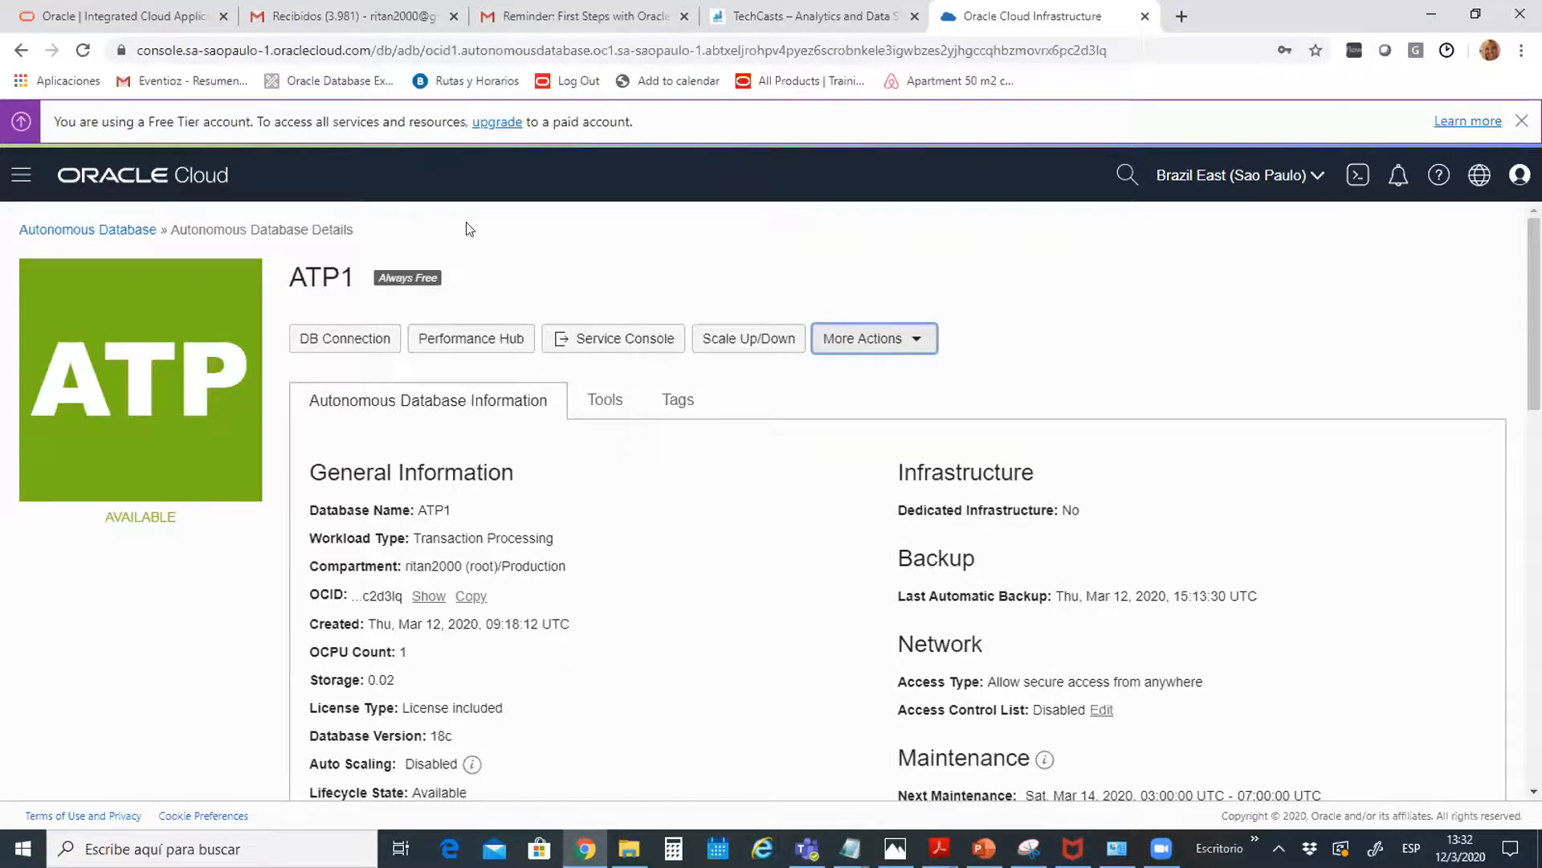
# Open ATP1's DB Connection dialog and review its connection strings
pyautogui.click(350, 338)
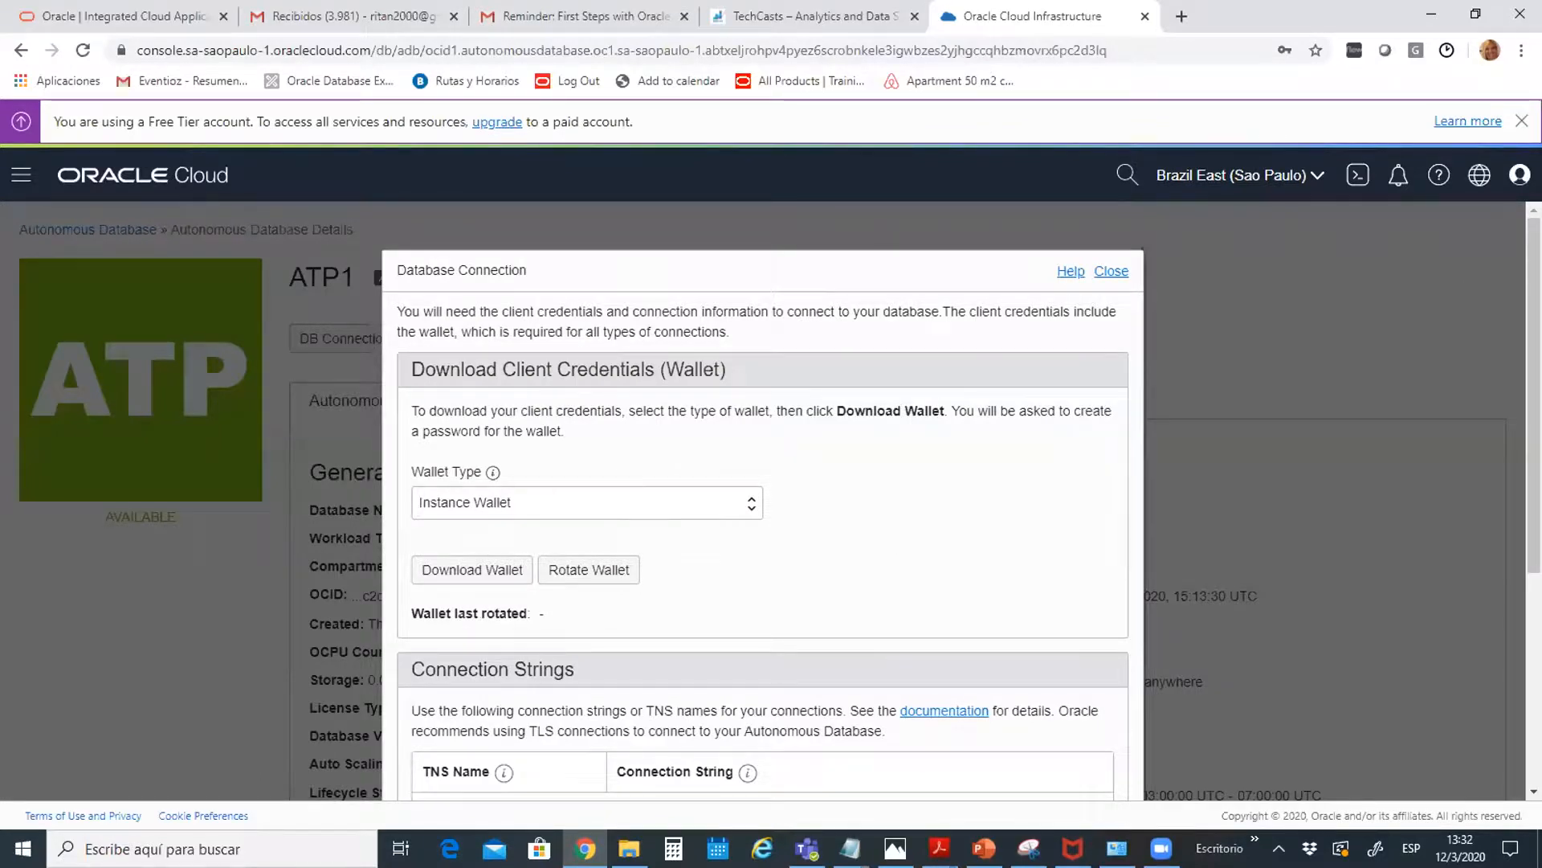
pyautogui.scroll(-3, 711, 378)
pyautogui.scroll(-1, 764, 500)
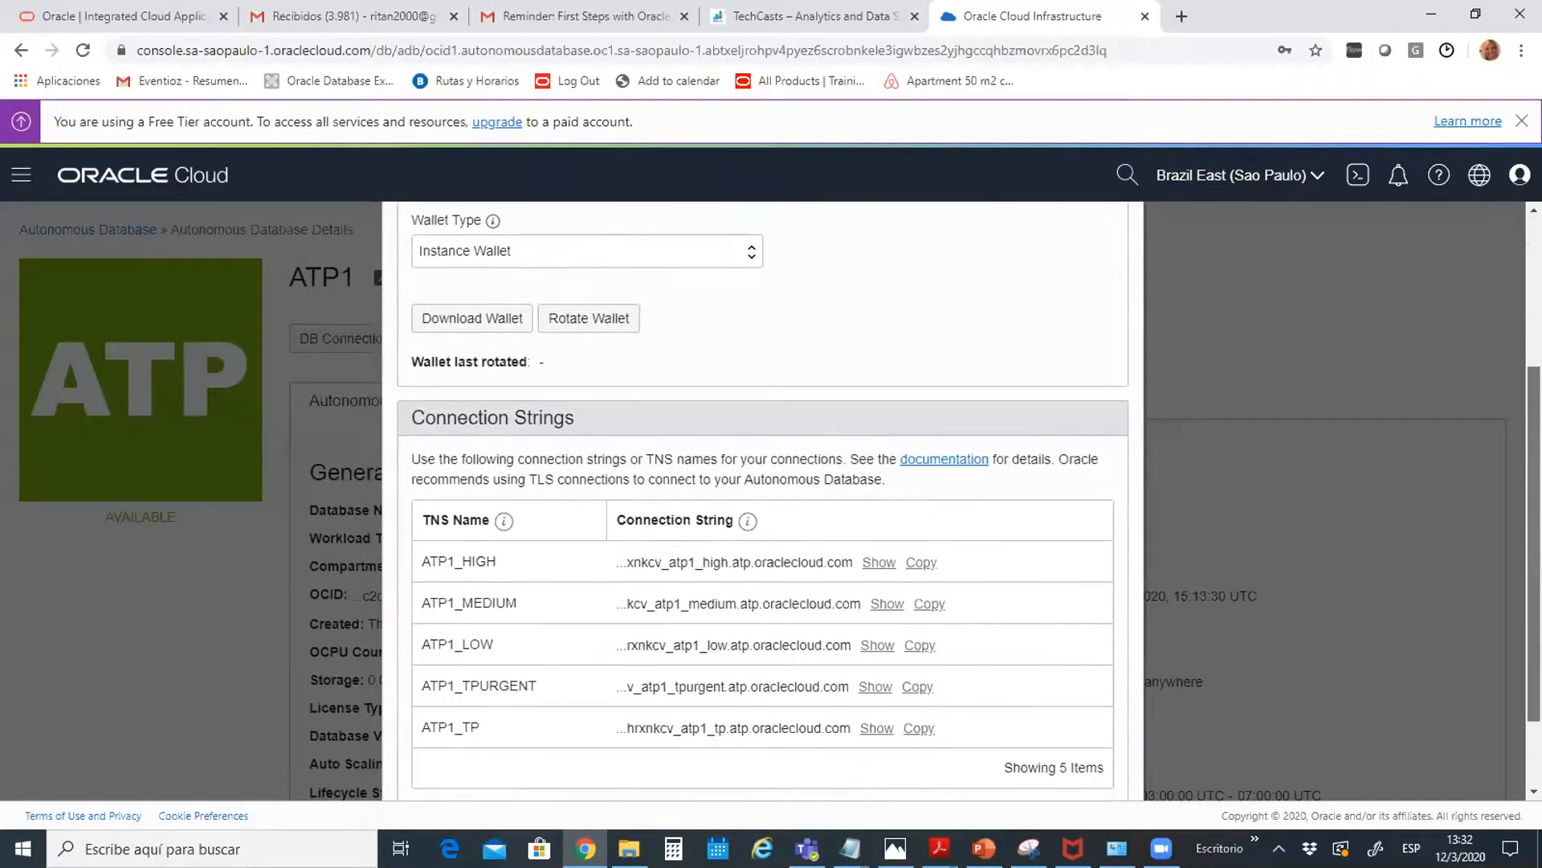
pyautogui.scroll(1, 763, 499)
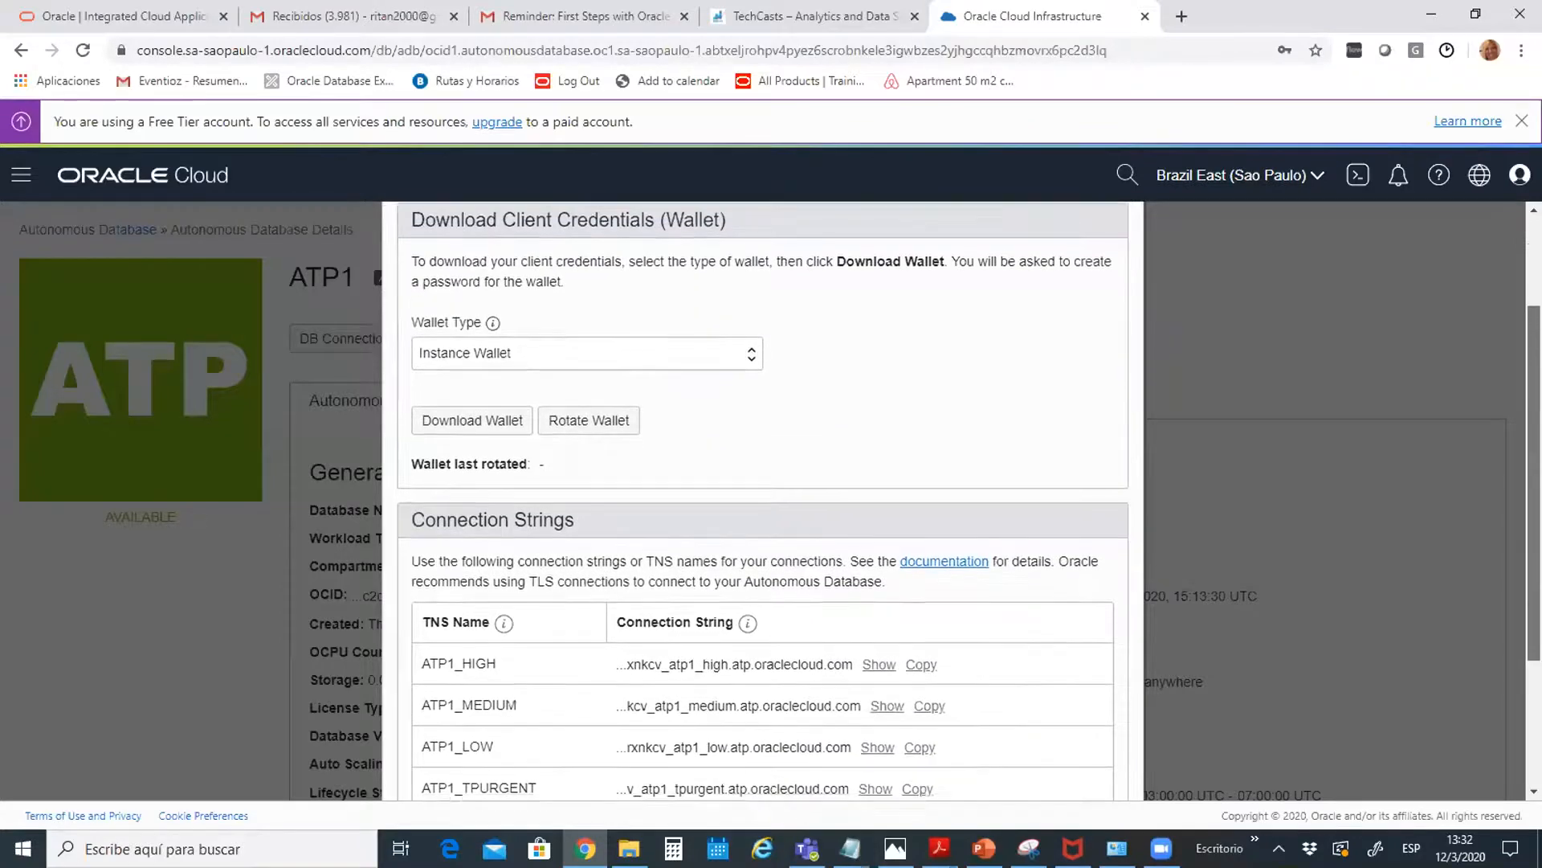
pyautogui.scroll(-2, 763, 499)
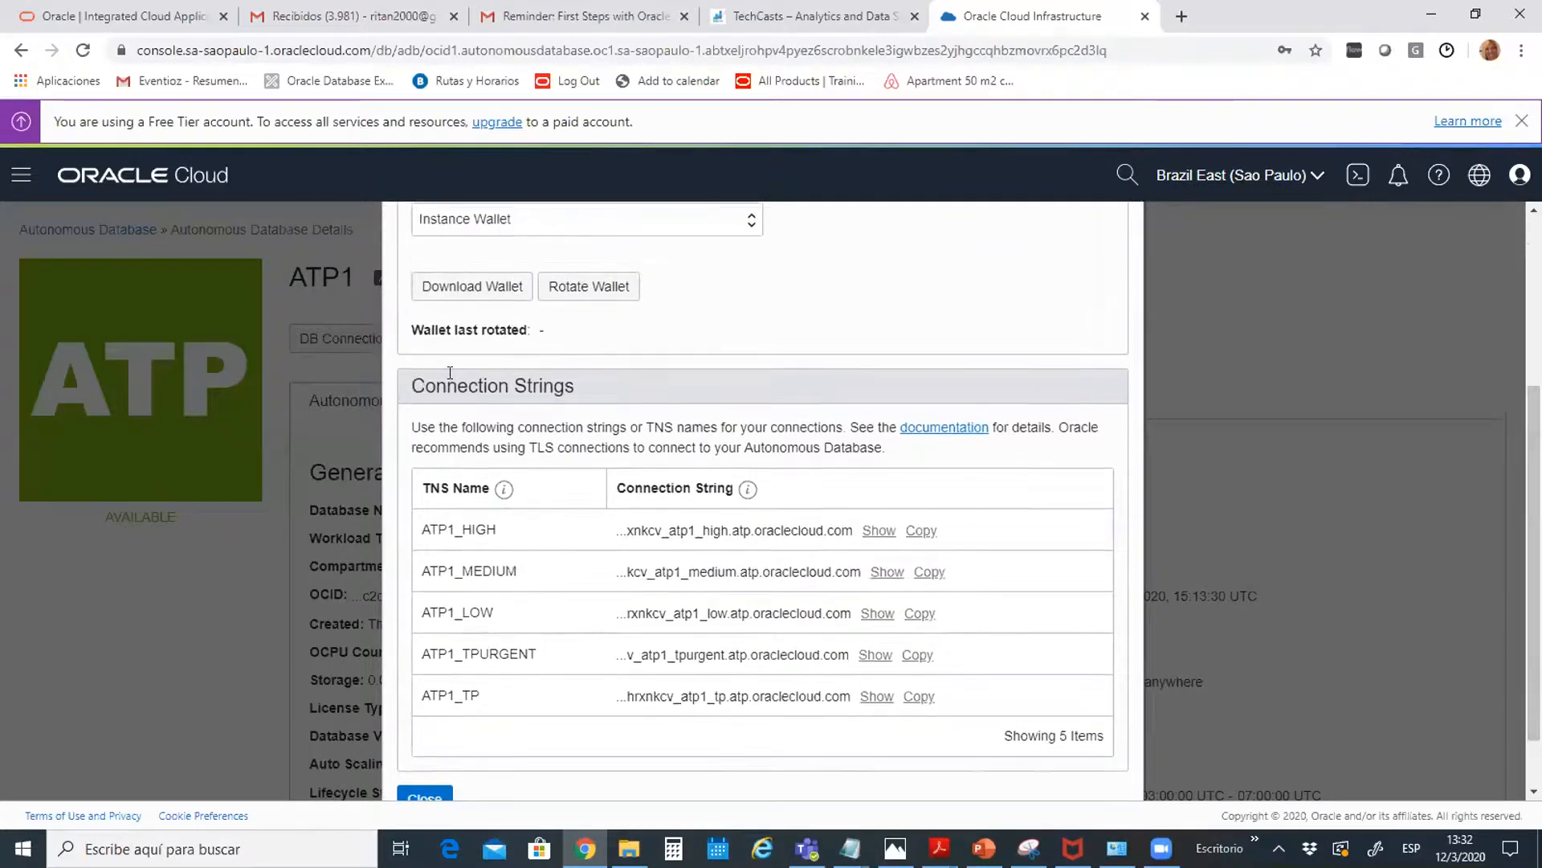
# Start the wallet download, entering a wallet password and its confirmation
pyautogui.click(453, 289)
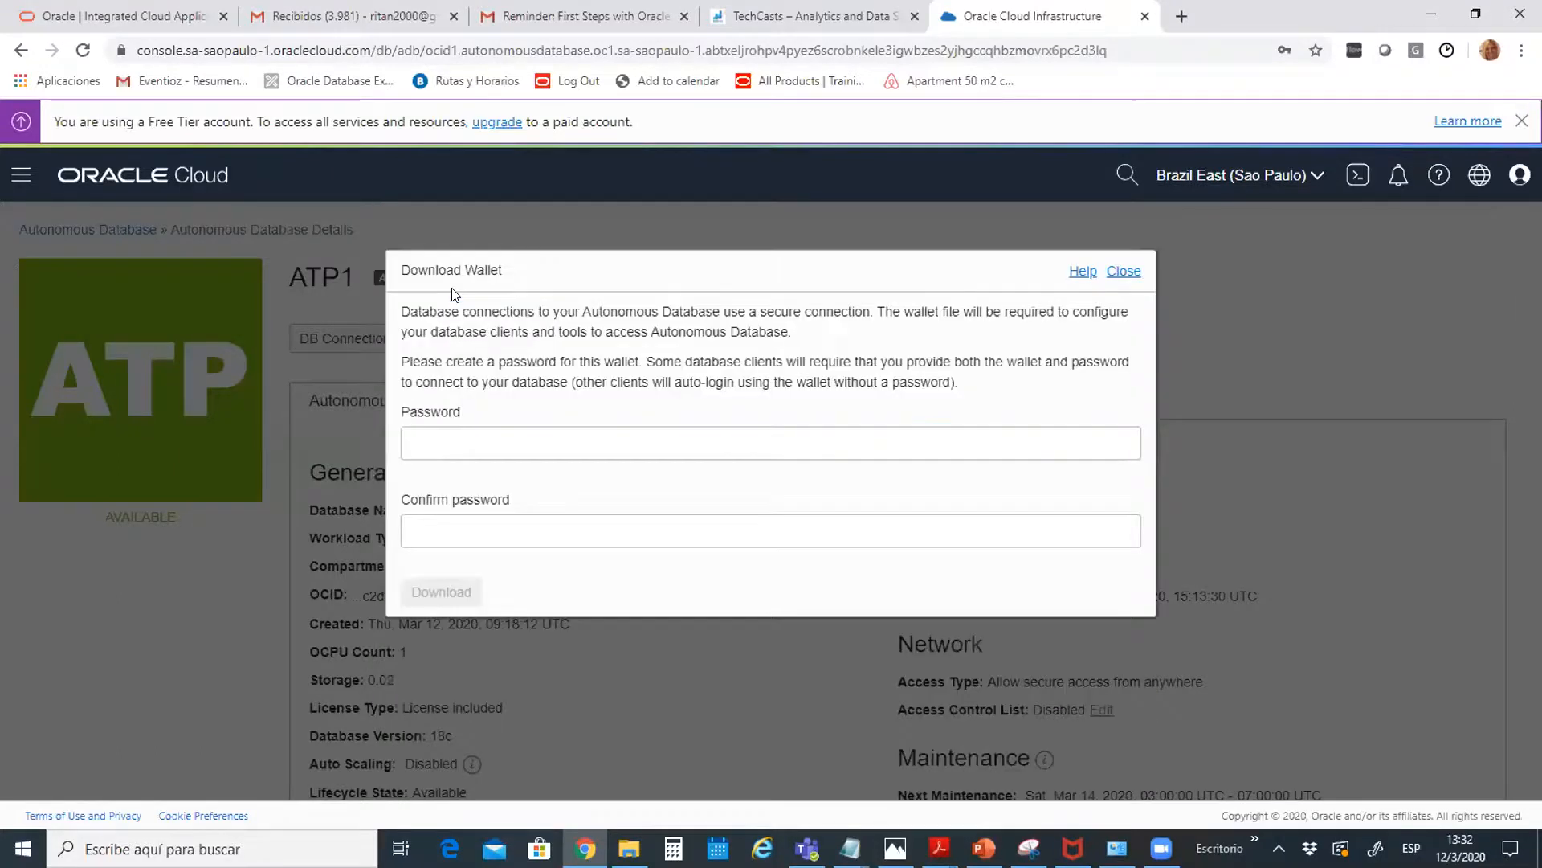
pyautogui.click(459, 433)
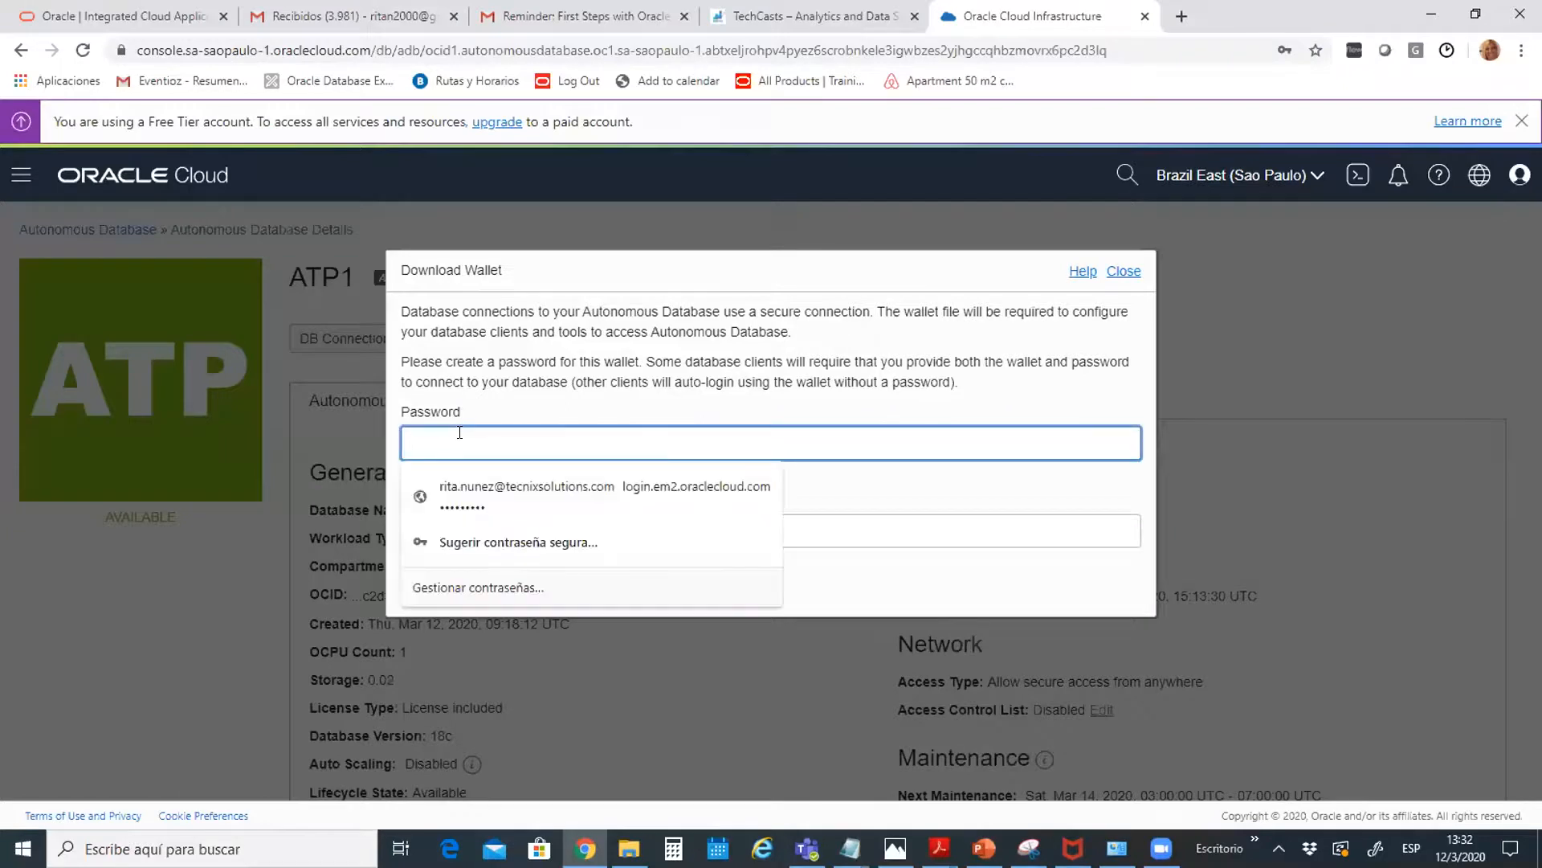
pyautogui.write('****')
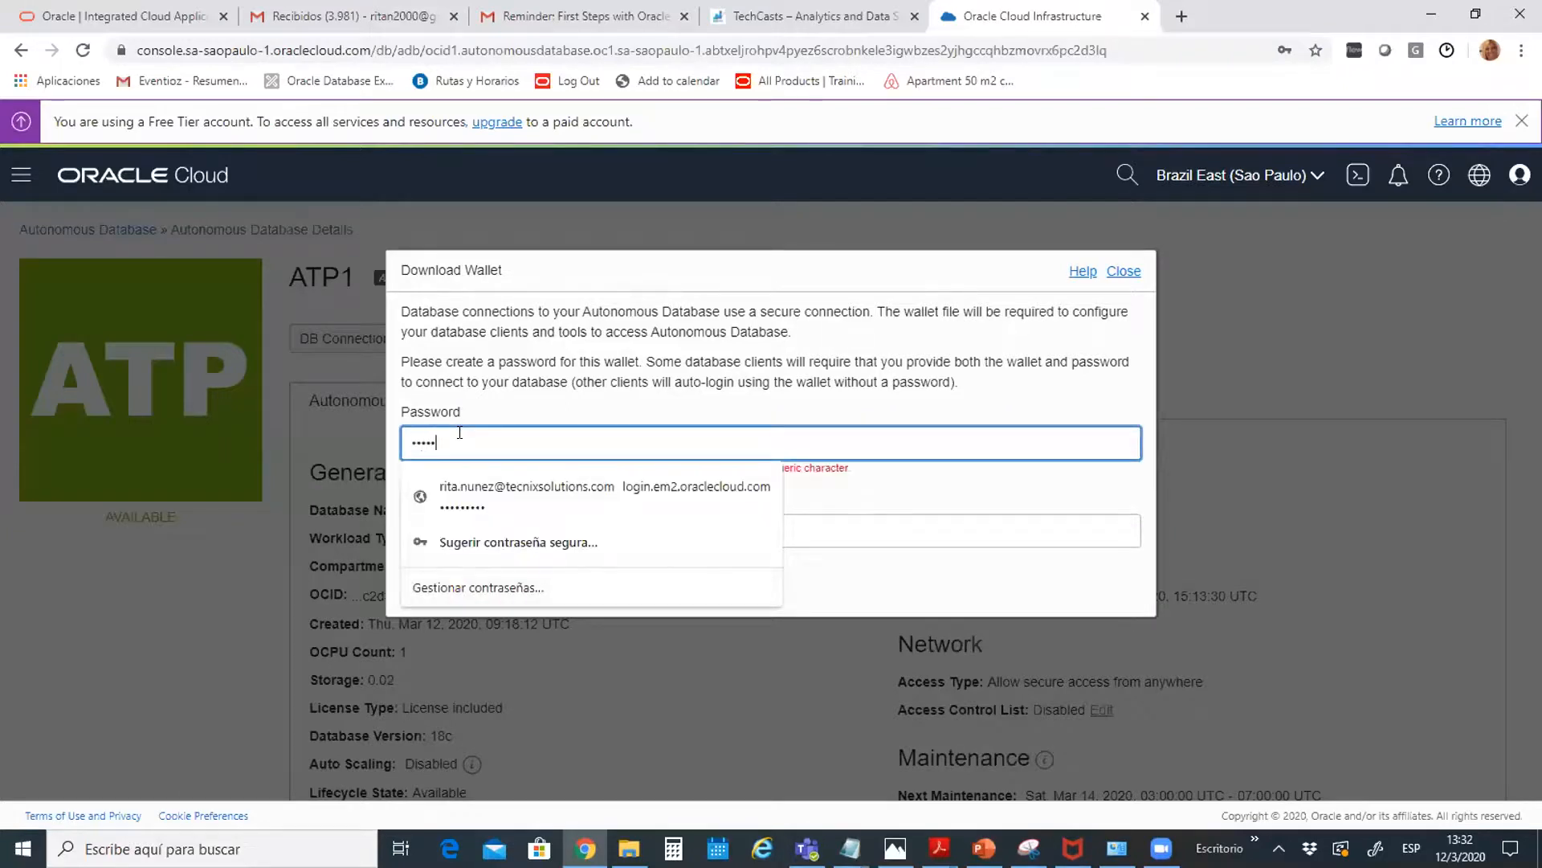
pyautogui.write('*********')
pyautogui.click(1018, 535)
pyautogui.write('**')
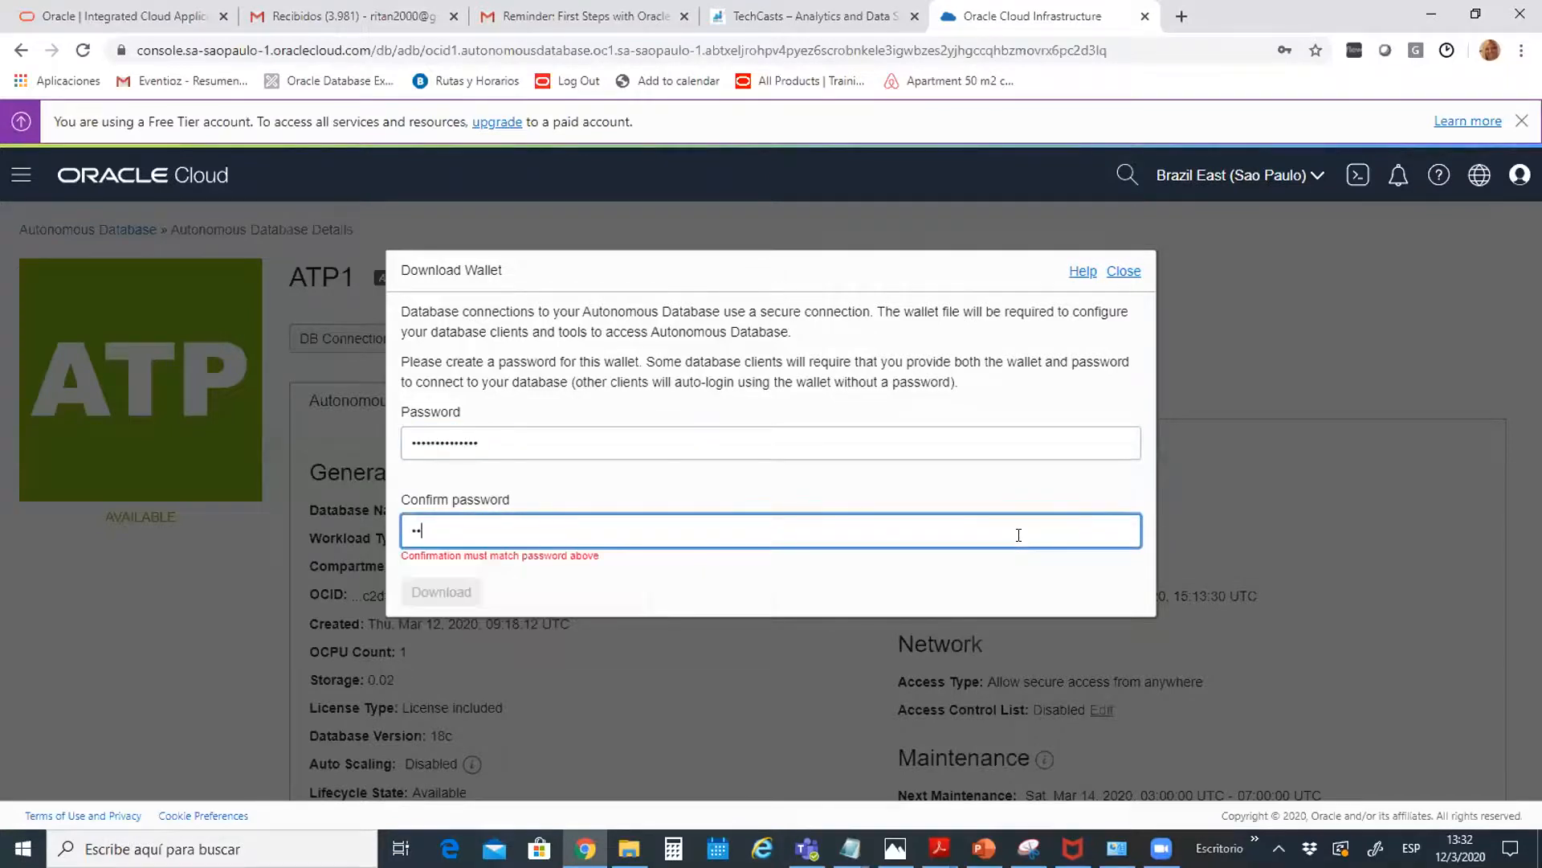
pyautogui.write('************')
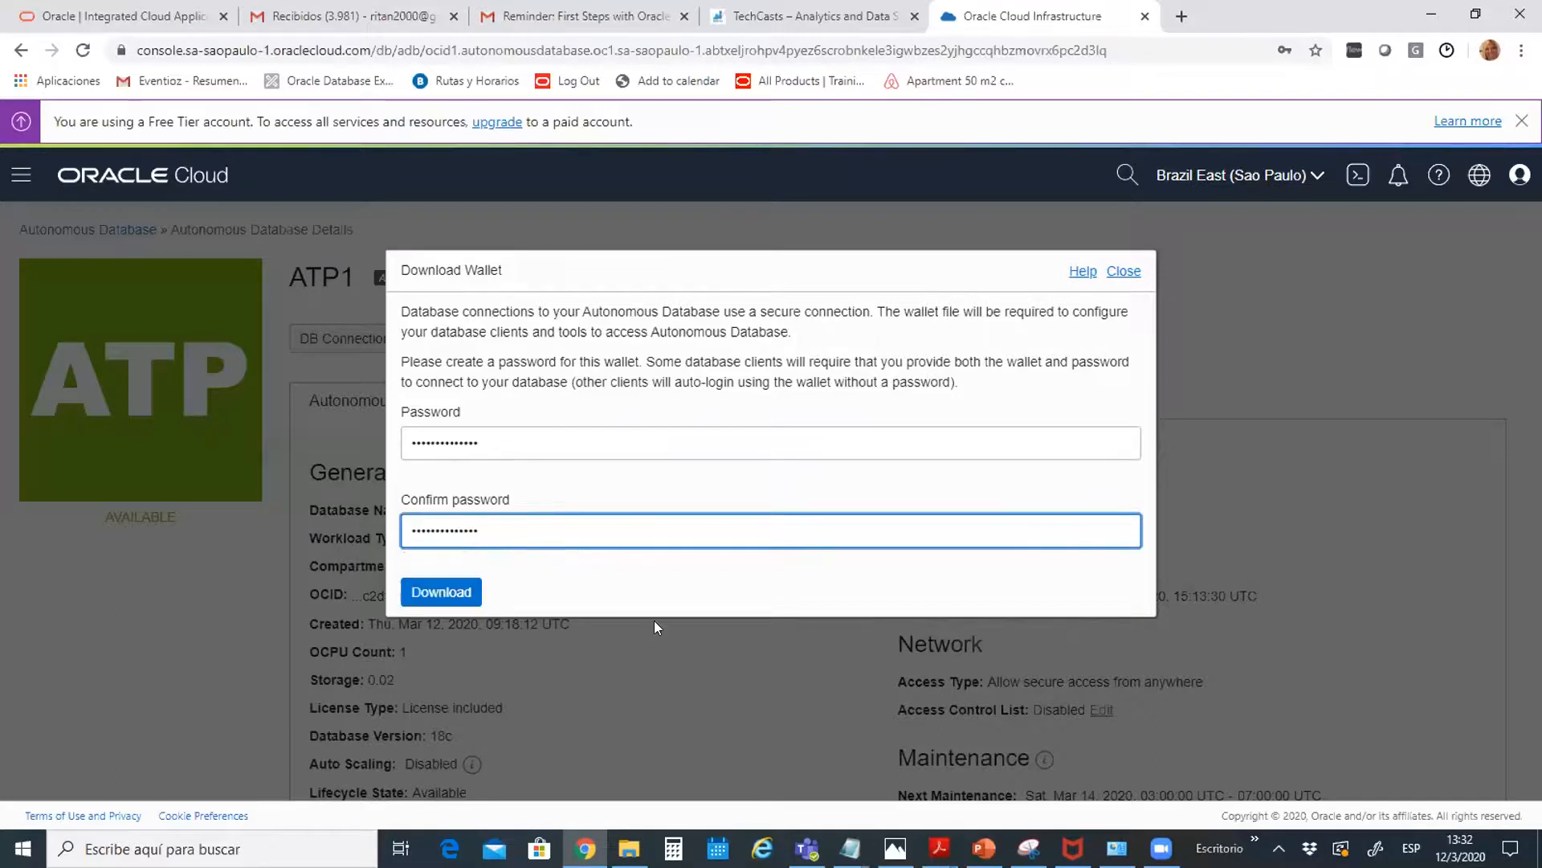
# Download the wallet and save Wallet_ATP1.zip into C:\temp\Wallets
pyautogui.click(434, 593)
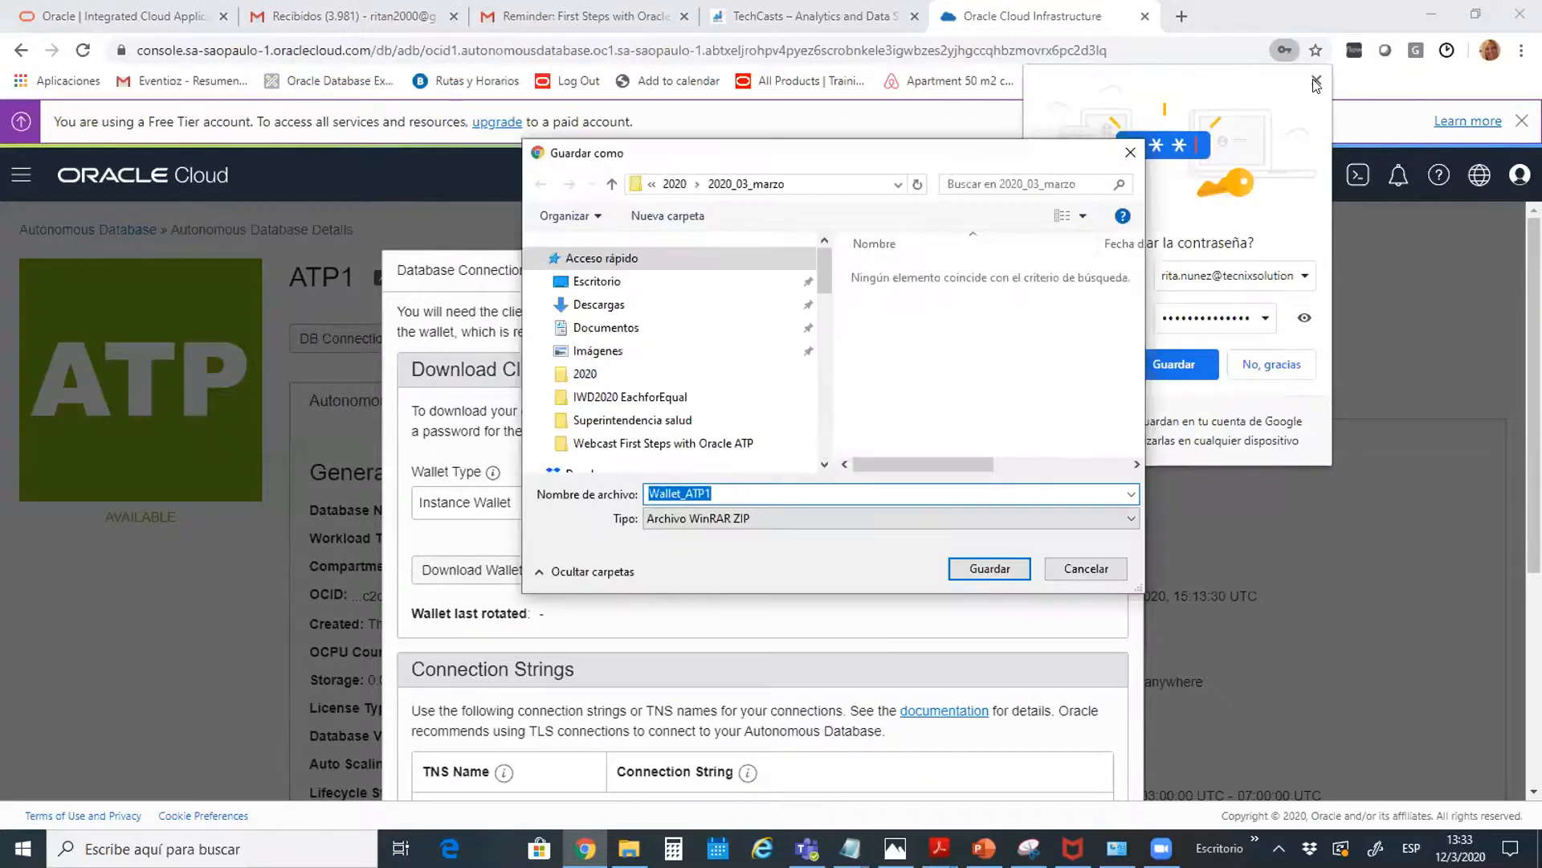
pyautogui.click(1316, 83)
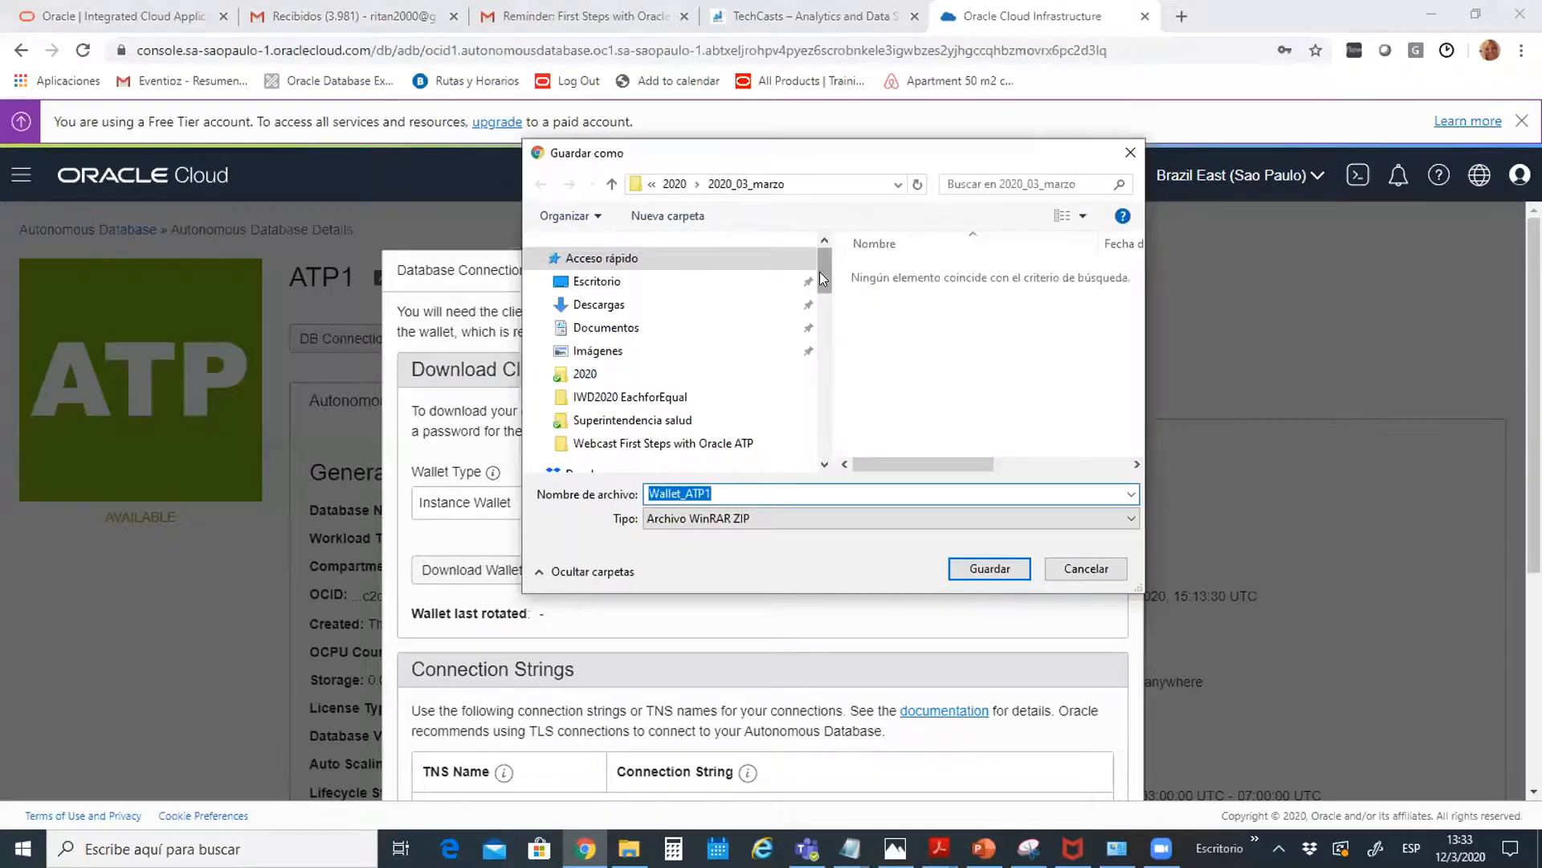
pyautogui.moveTo(819, 272); pyautogui.dragTo(836, 421)
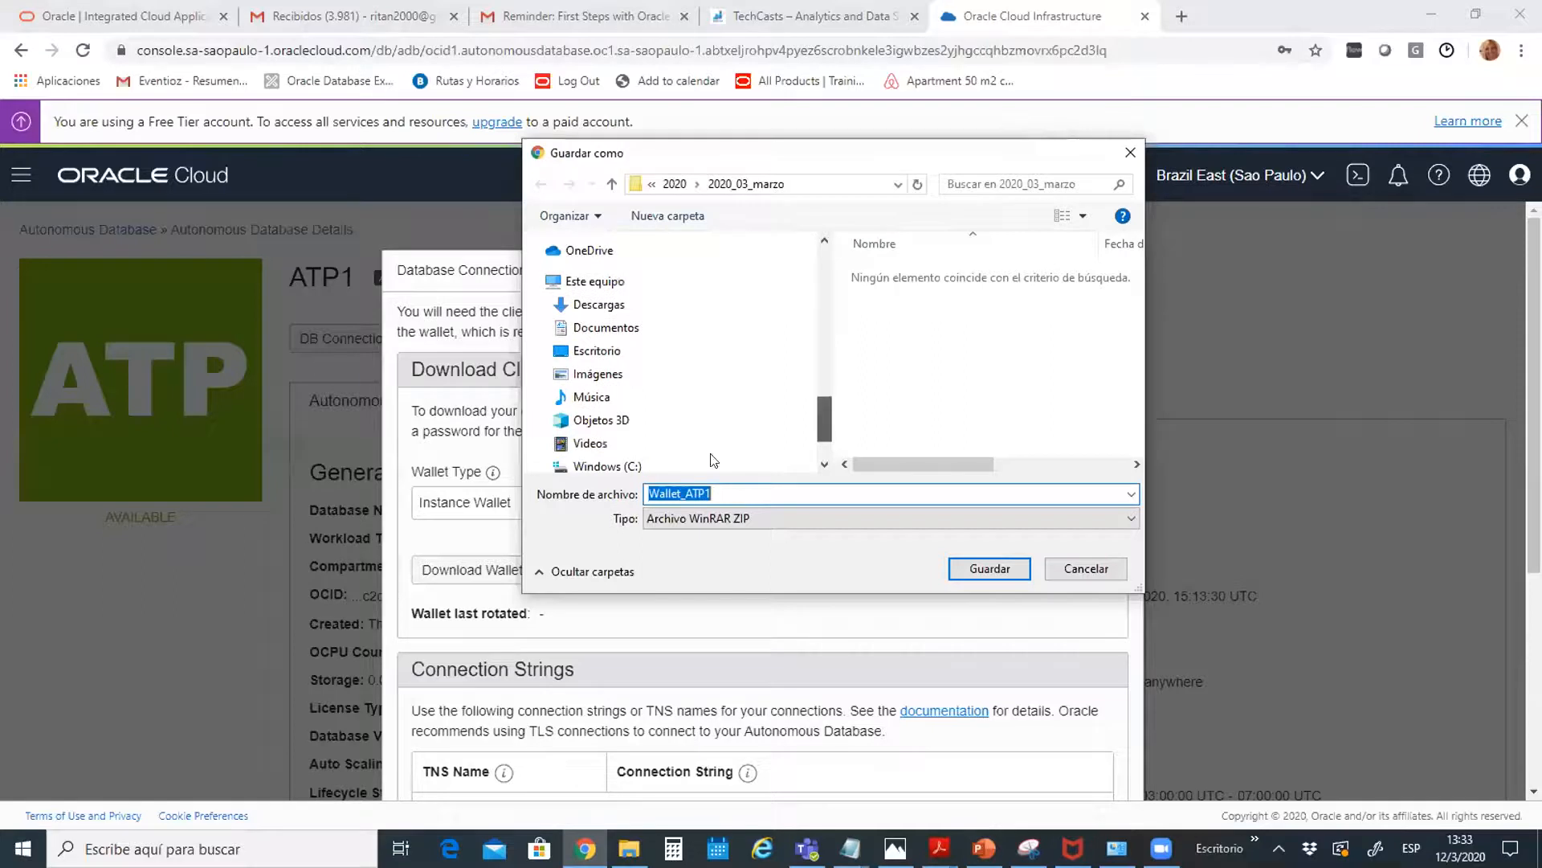
pyautogui.click(635, 468)
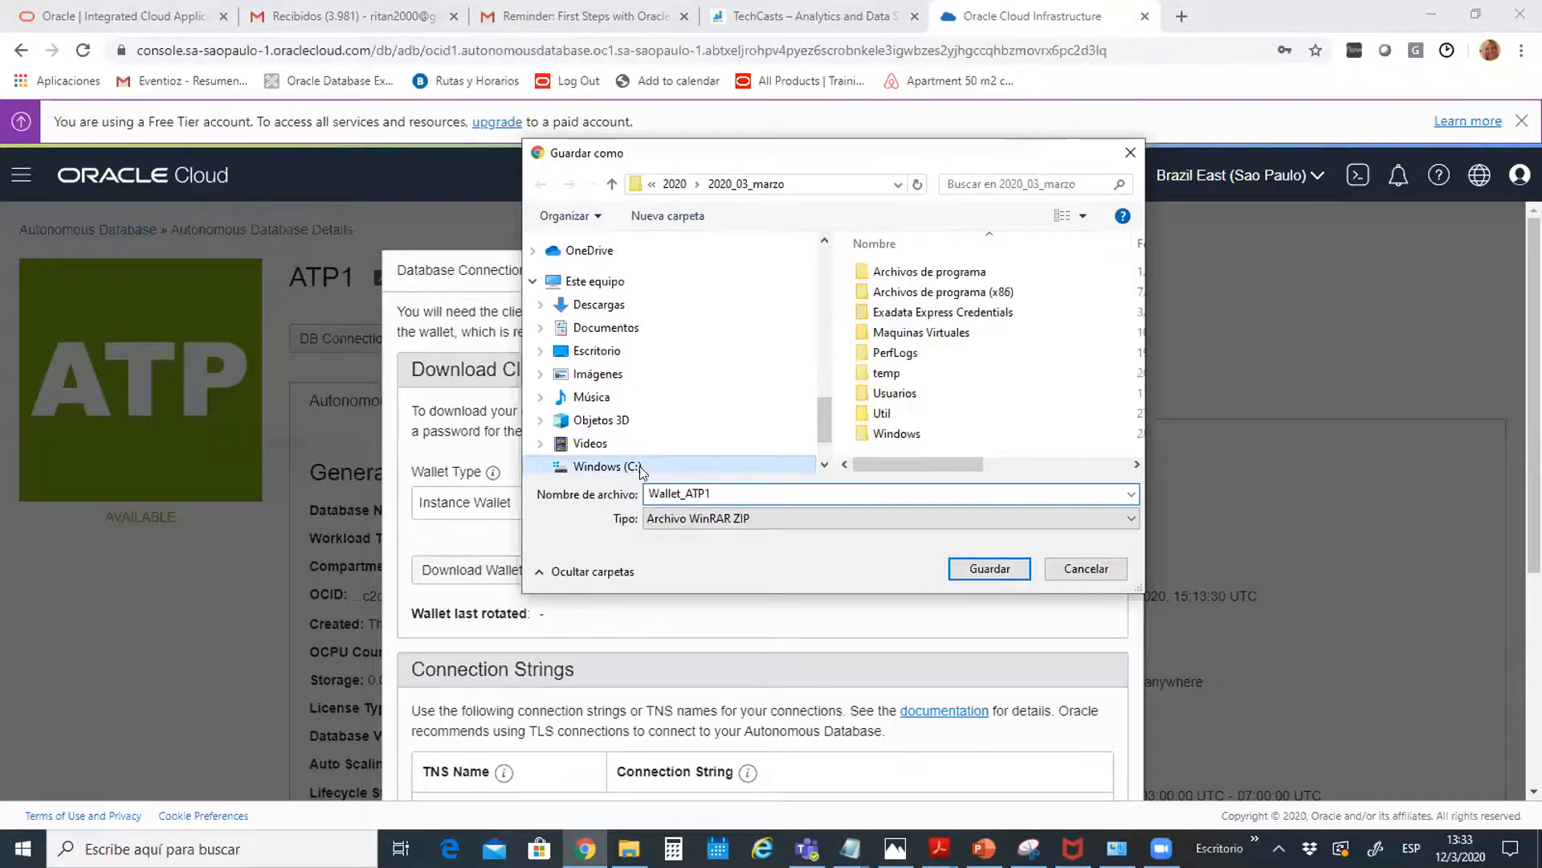
pyautogui.doubleClick(887, 375)
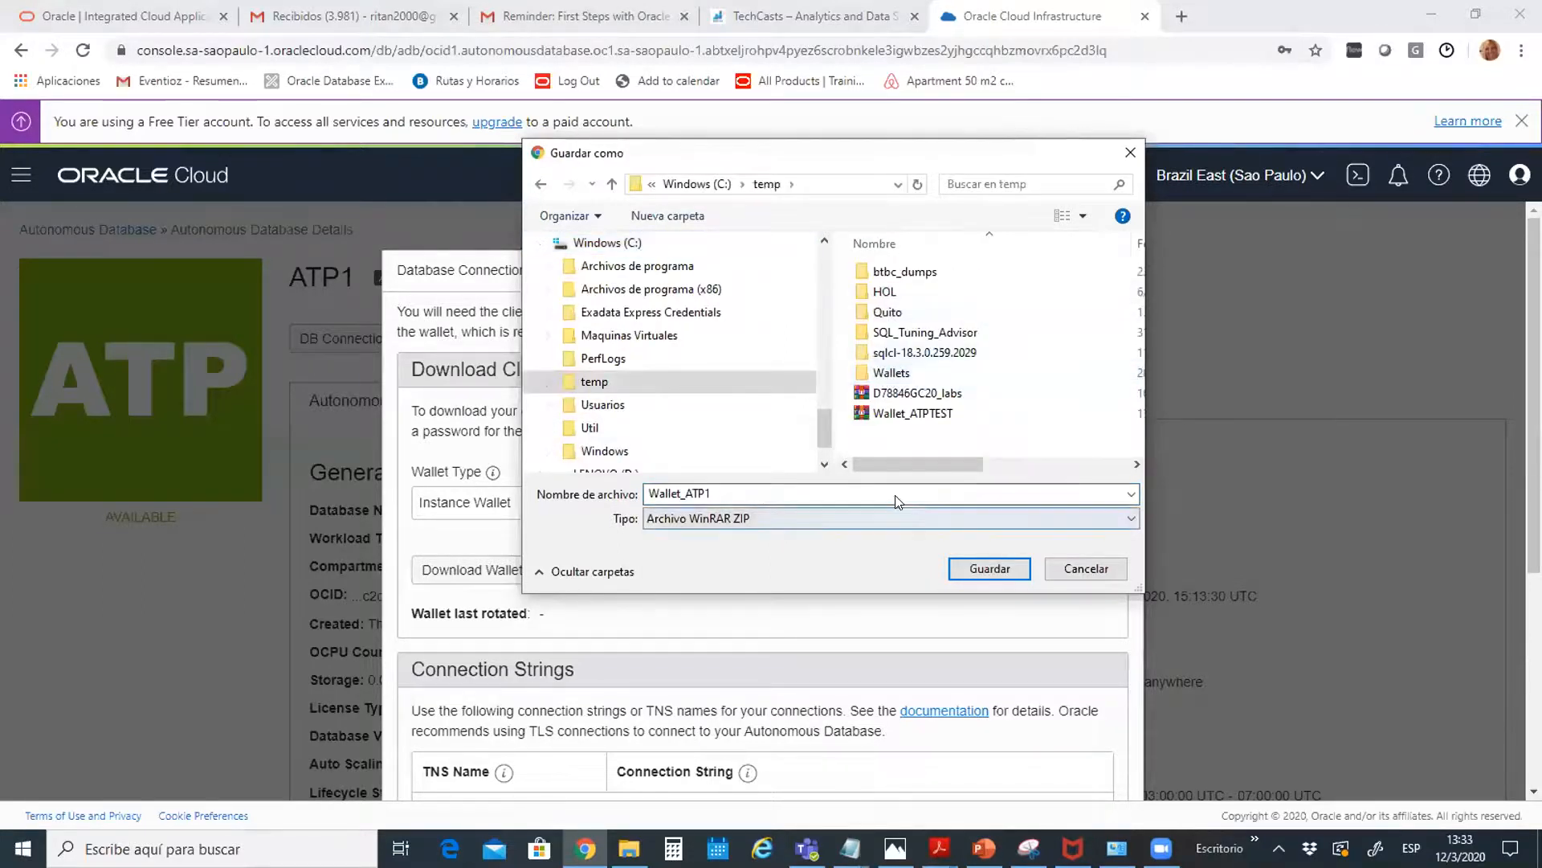
pyautogui.doubleClick(889, 372)
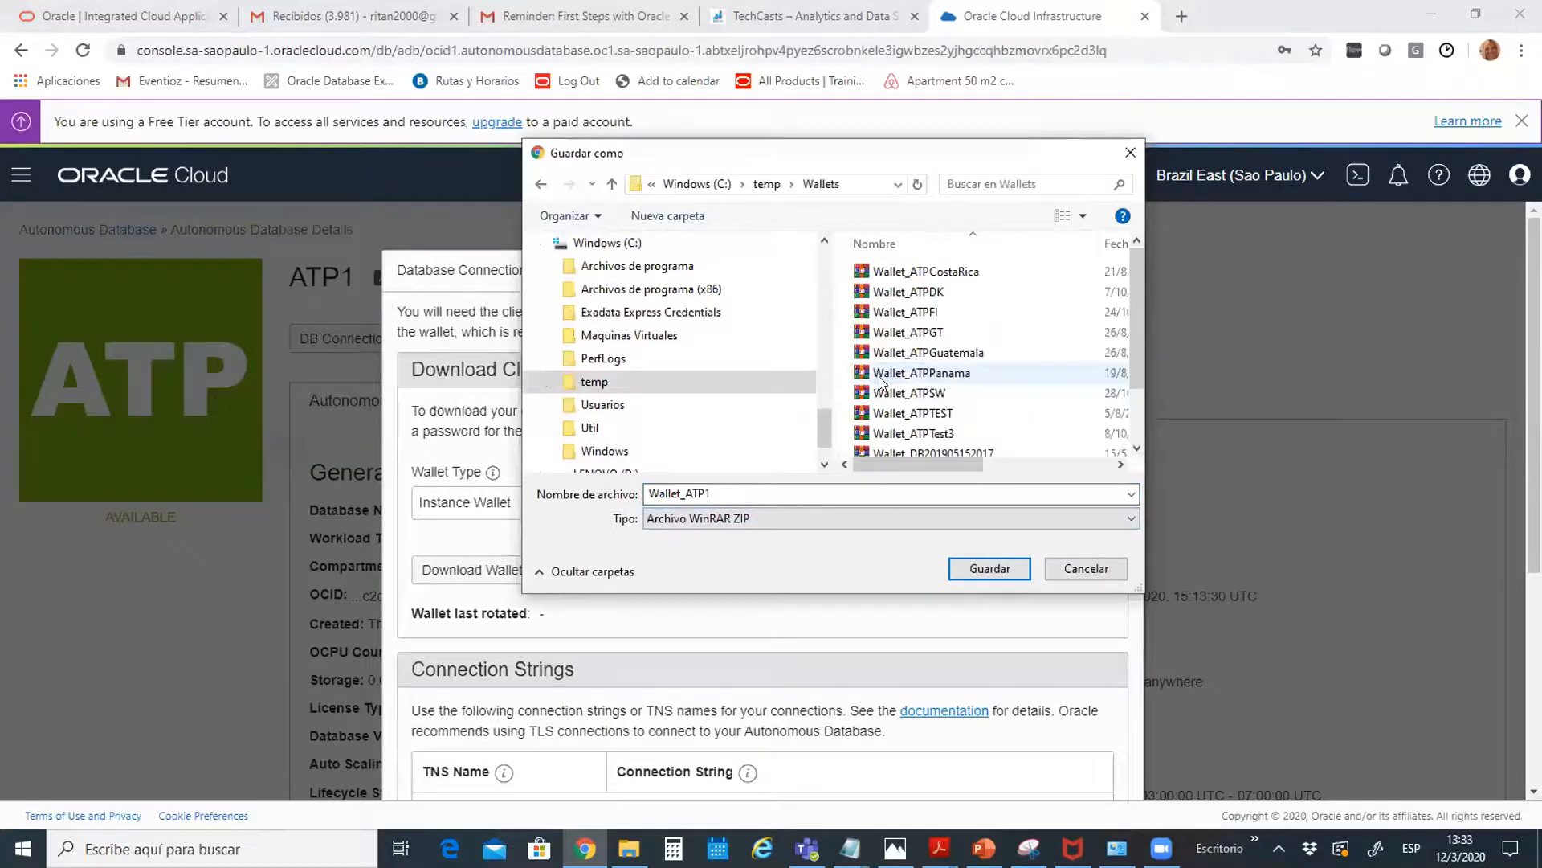
pyautogui.click(989, 565)
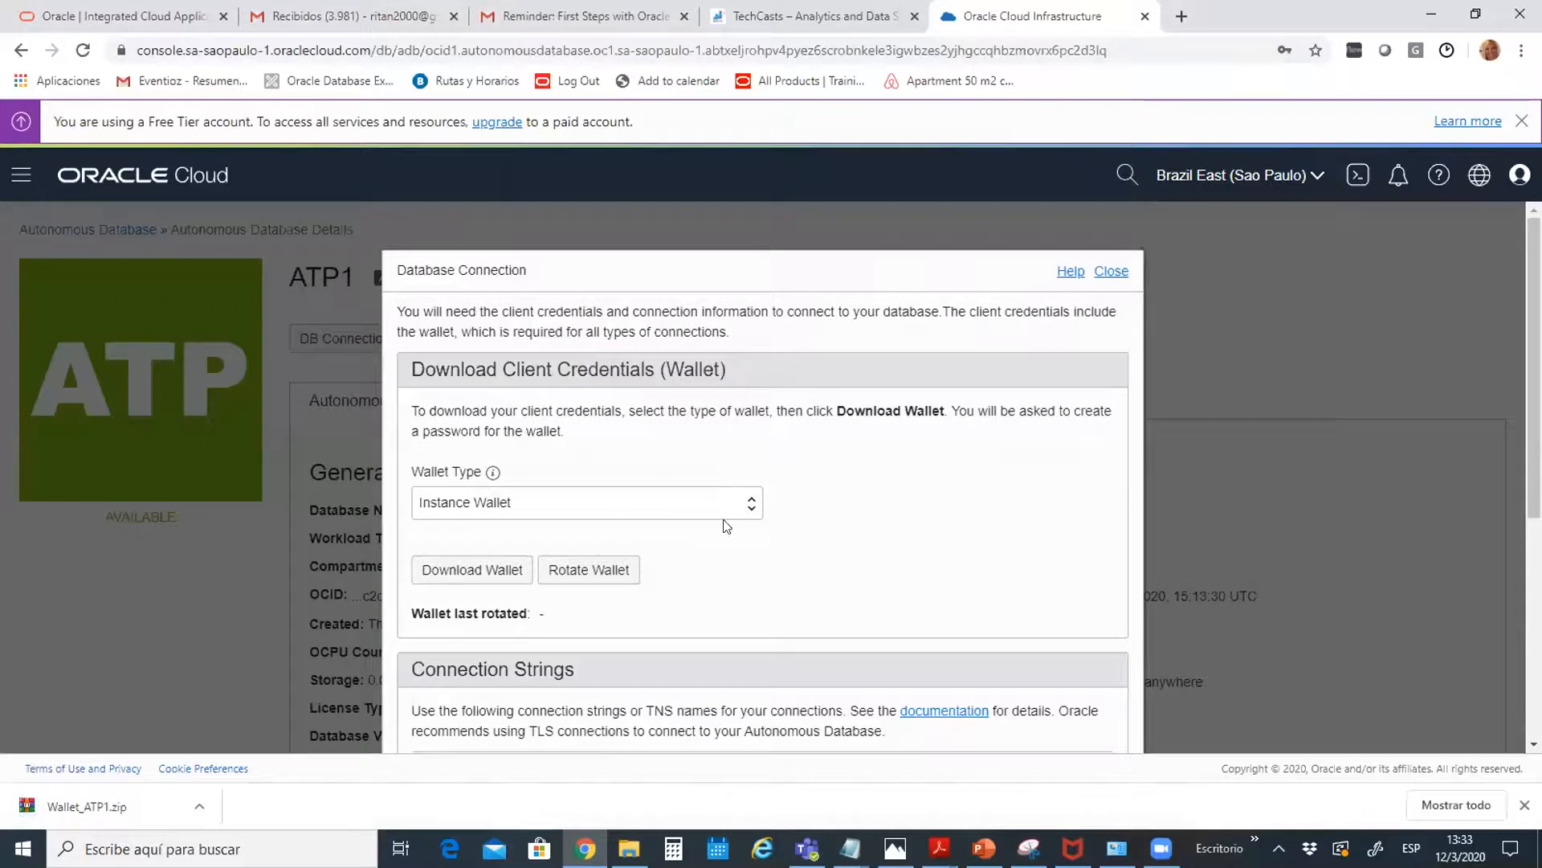
# Highlight the wallet download instructions in the connection panel, then clear the highlight
pyautogui.moveTo(778, 507); pyautogui.dragTo(769, 398)
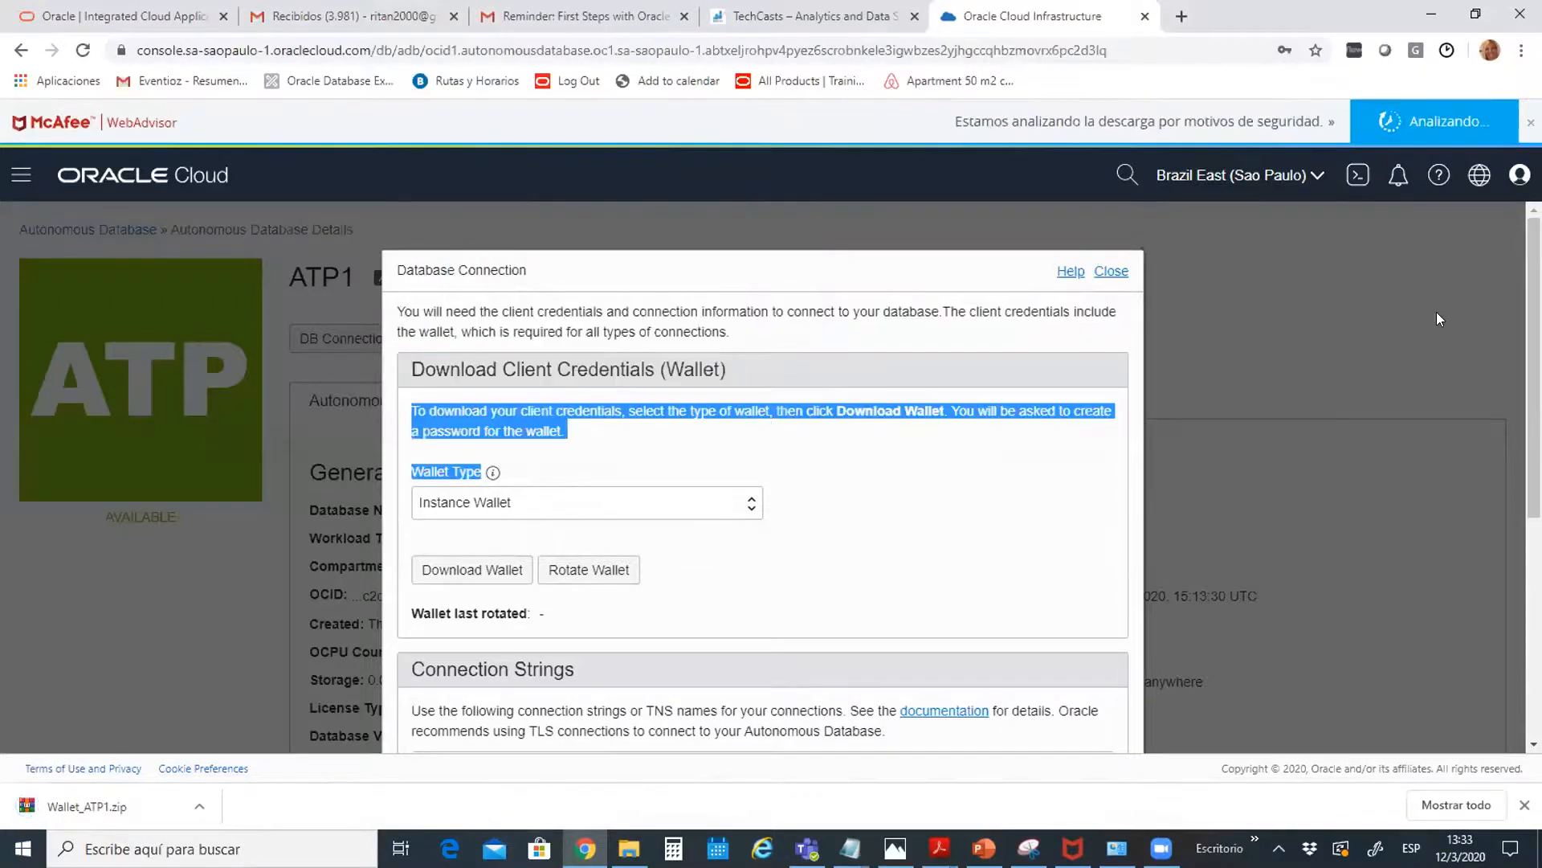
pyautogui.click(1414, 327)
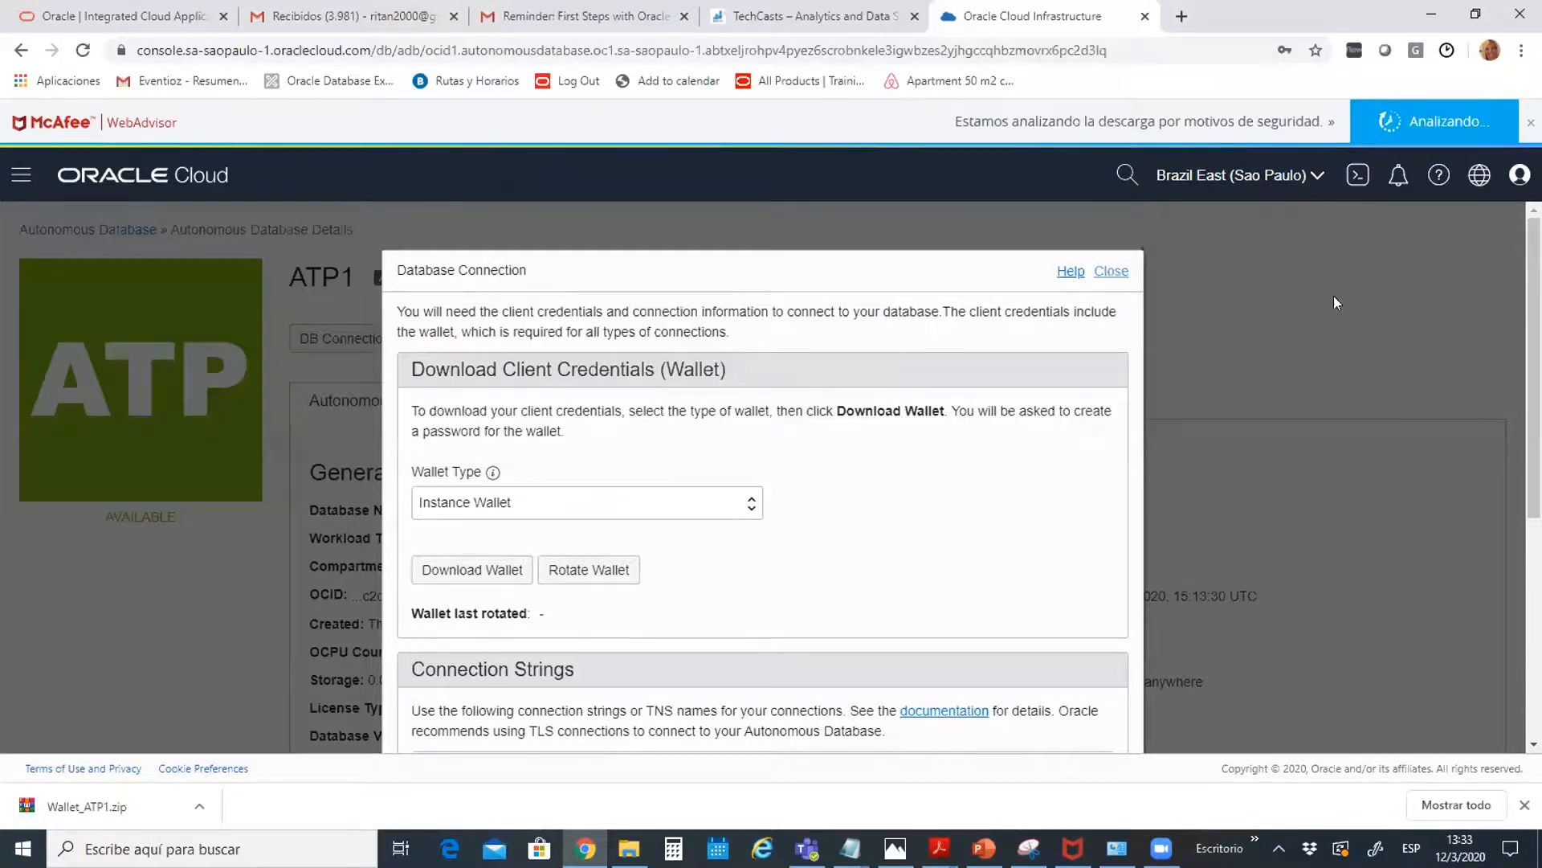
pyautogui.scroll(-5, 376, 694)
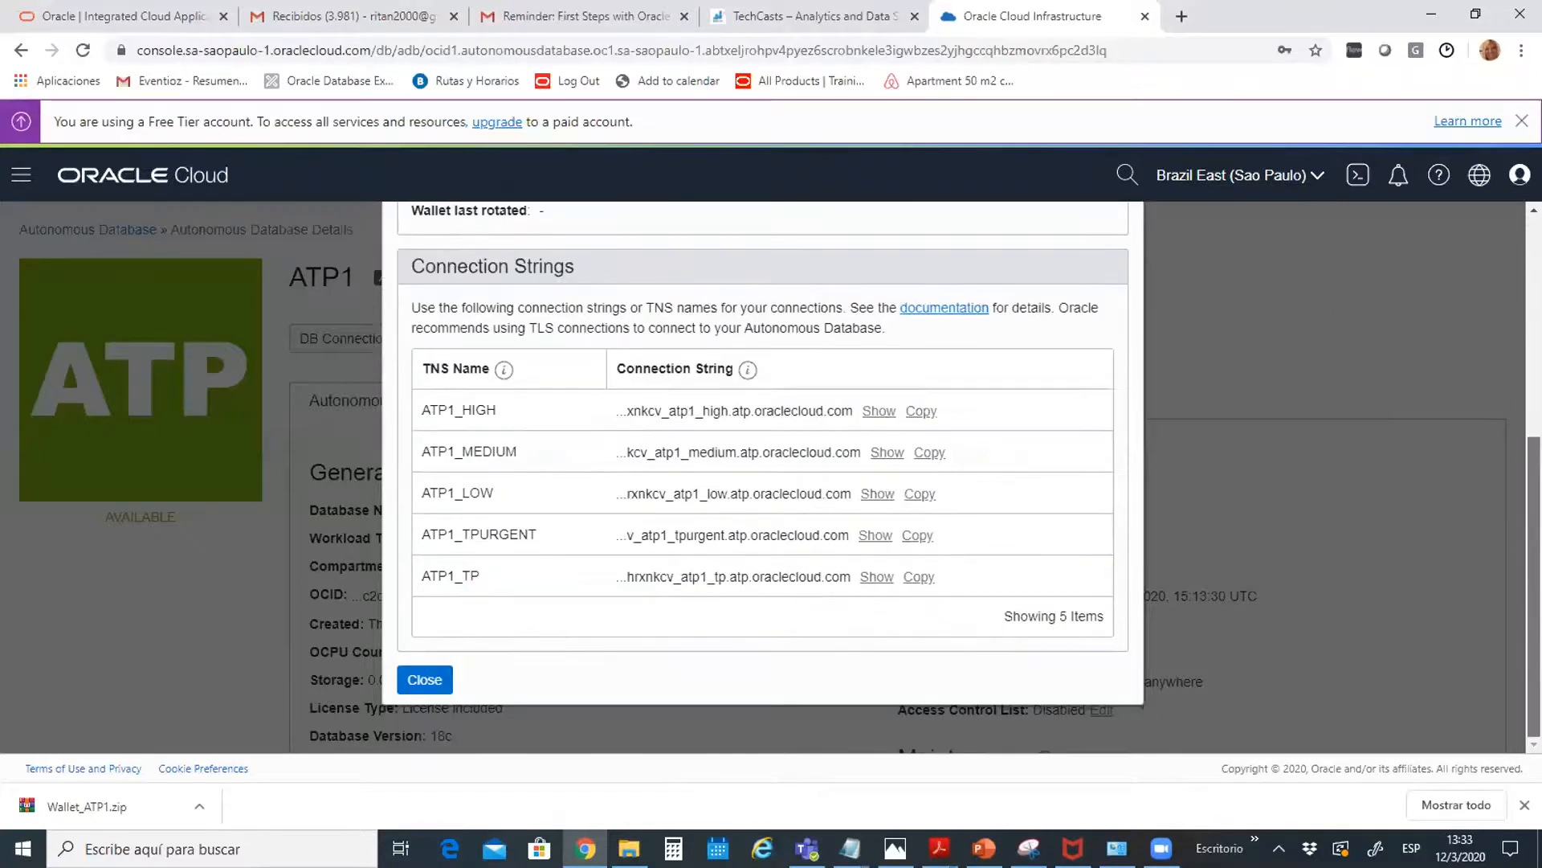
# Close the Database Connection panel and open the ATP database from the Autonomous Database list
pyautogui.click(425, 679)
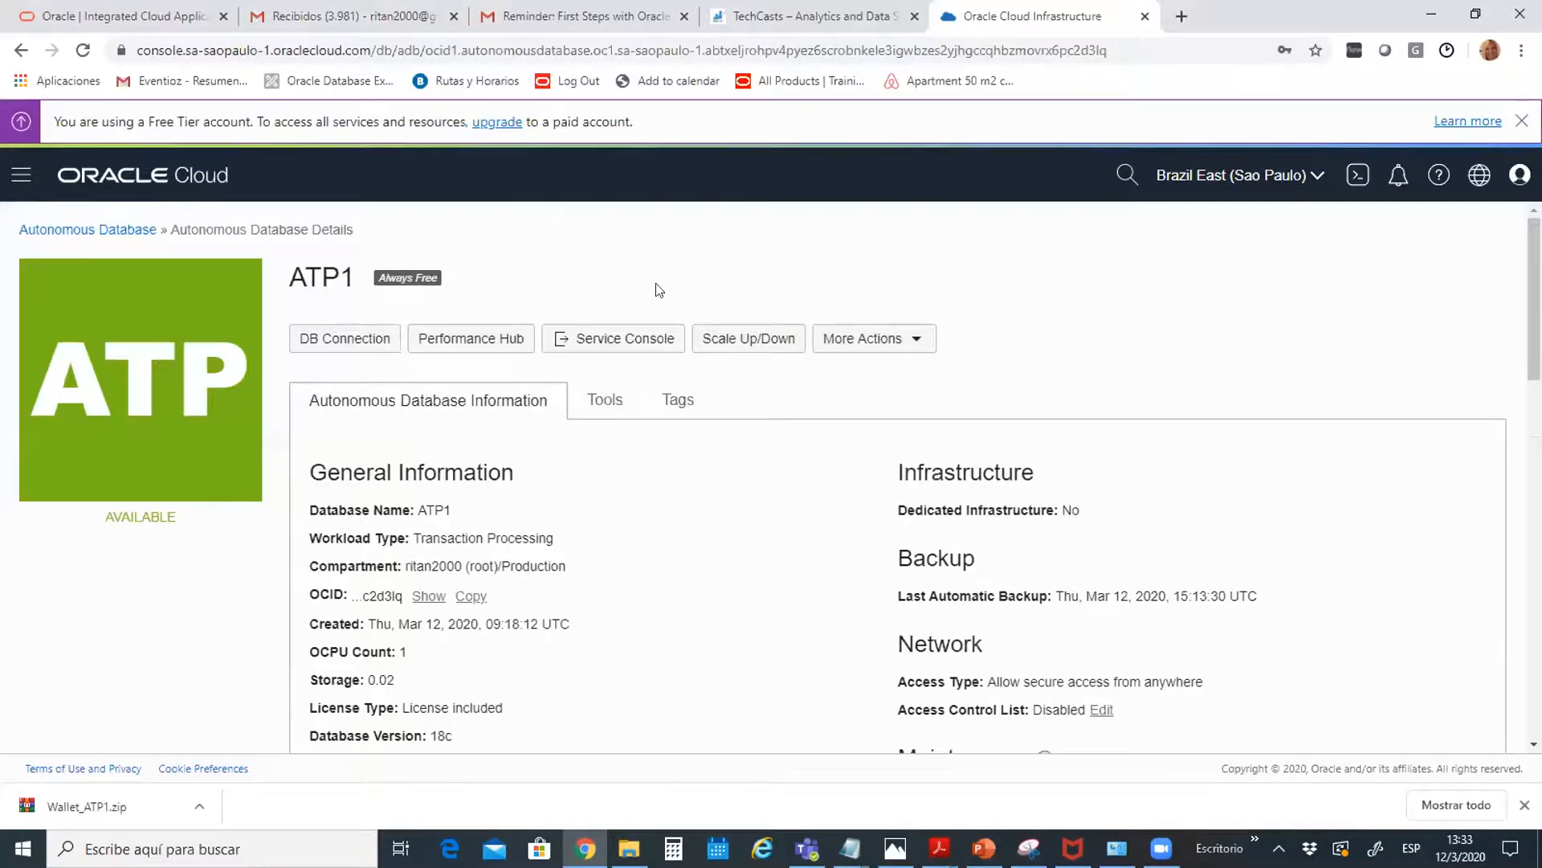
pyautogui.click(78, 231)
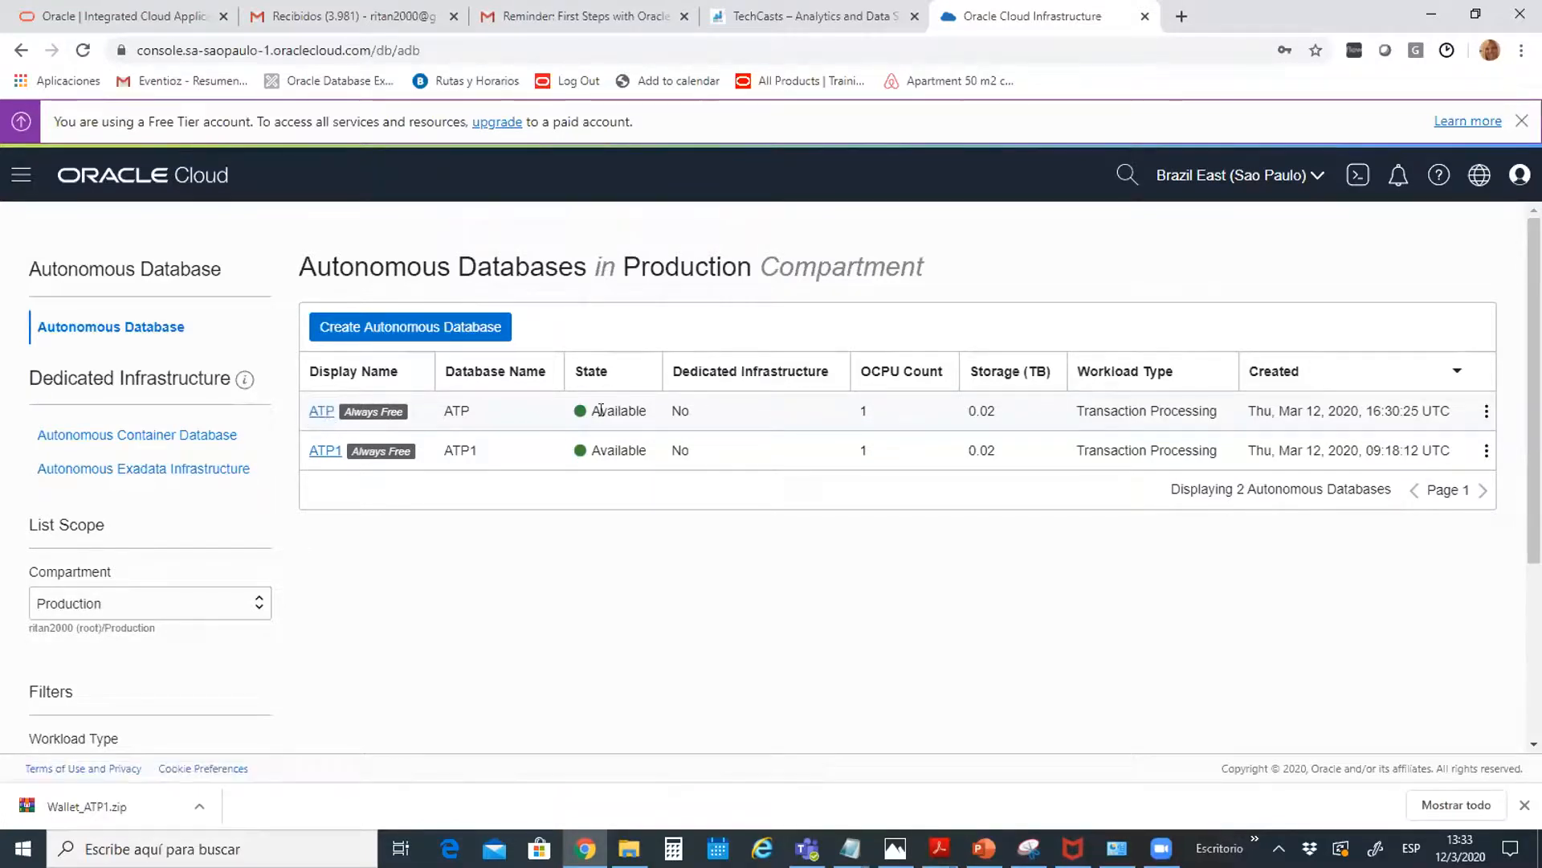
pyautogui.click(322, 413)
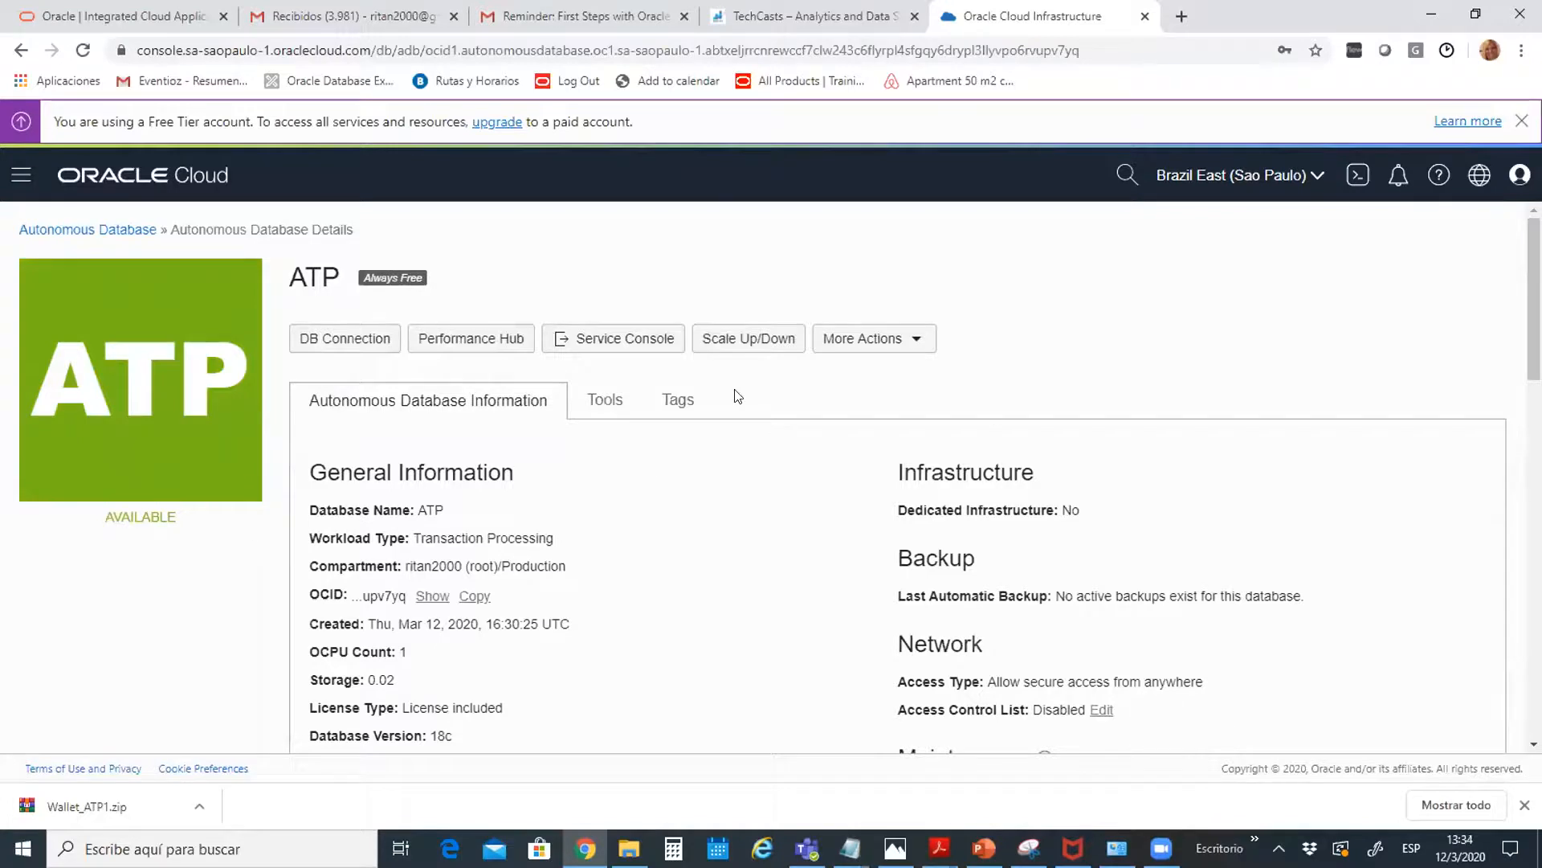
pyautogui.click(747, 342)
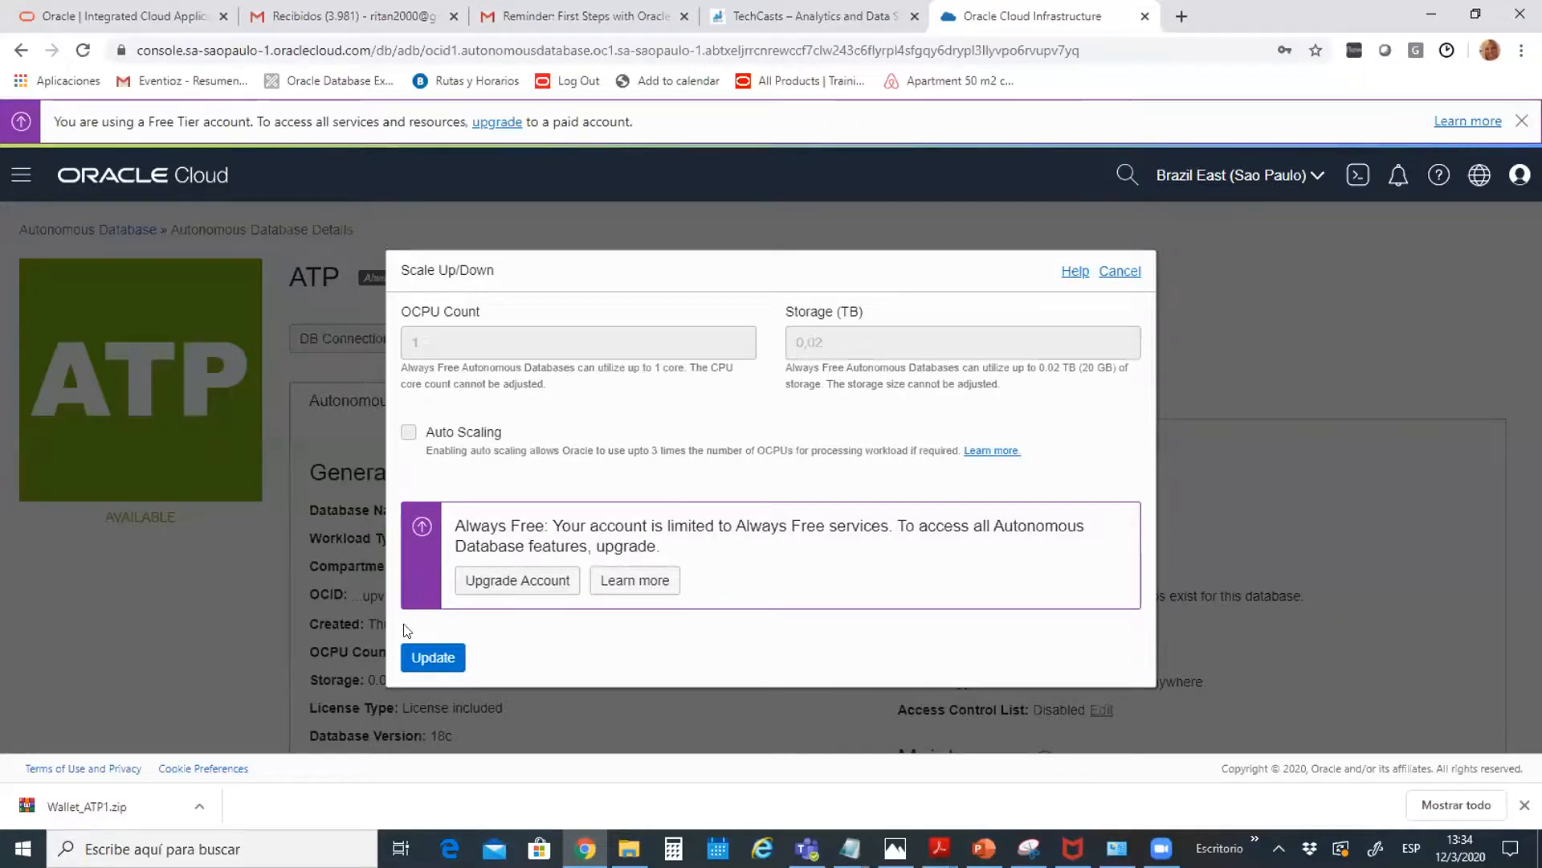
pyautogui.click(1121, 272)
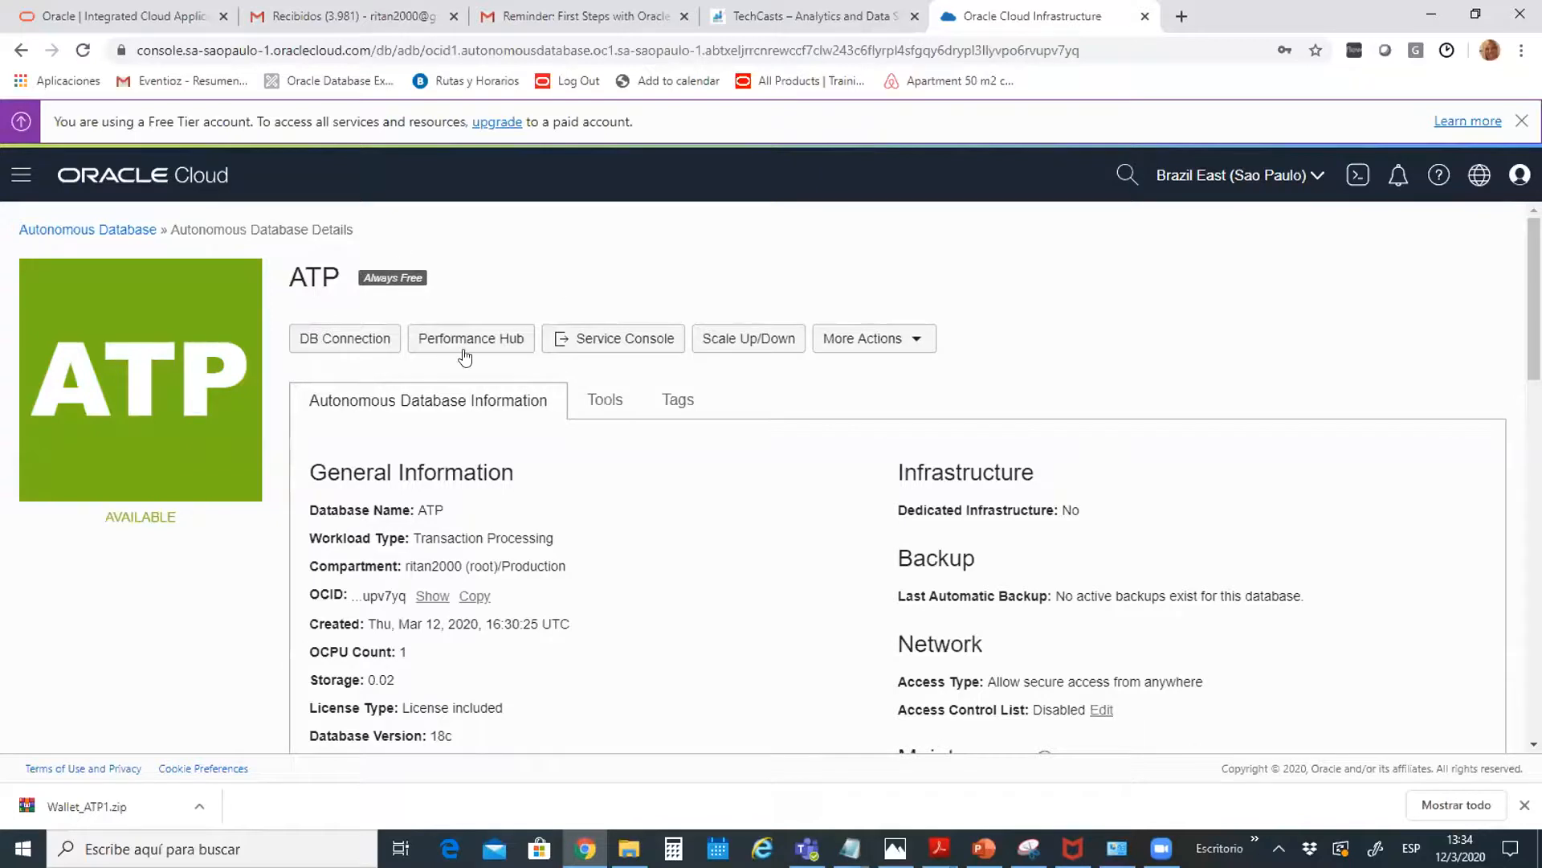
# Show the ATP service console's Desarrollo page and try Oracle APEX, closing its unavailable tab
pyautogui.click(598, 335)
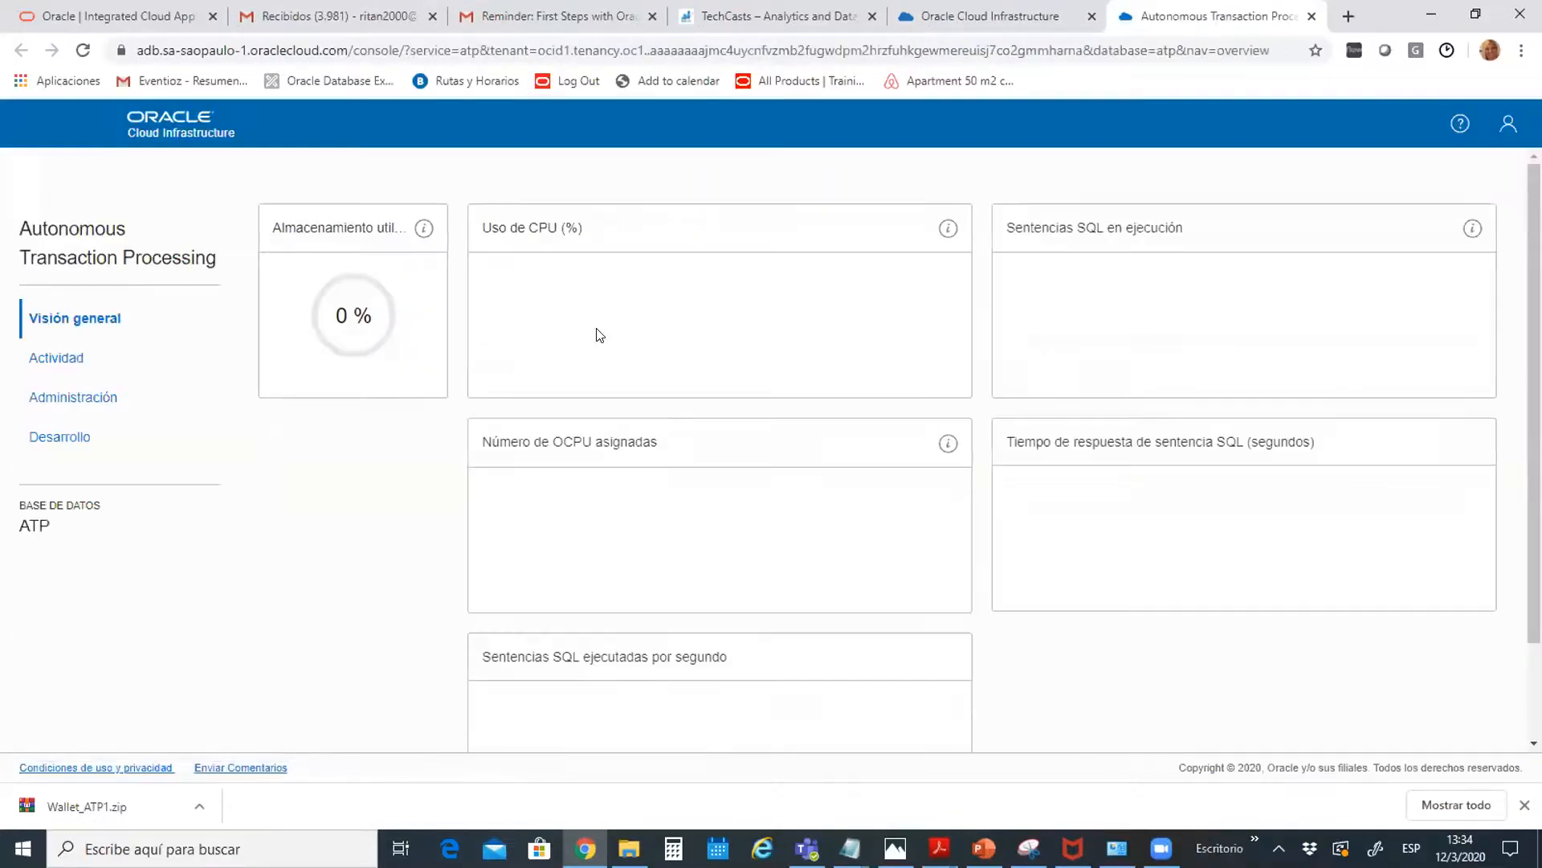
pyautogui.click(73, 436)
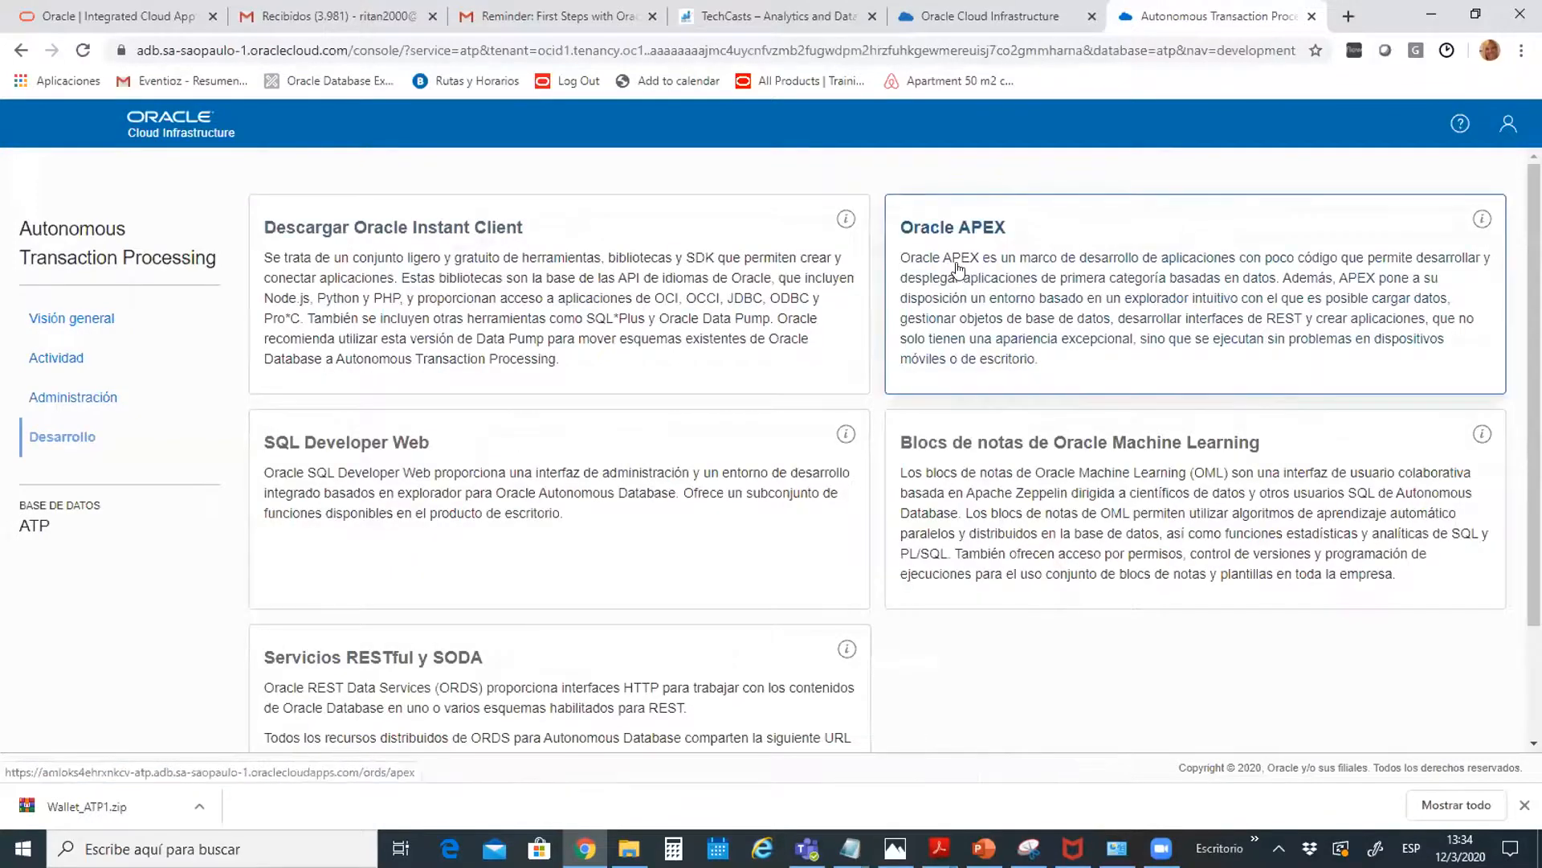
pyautogui.click(952, 264)
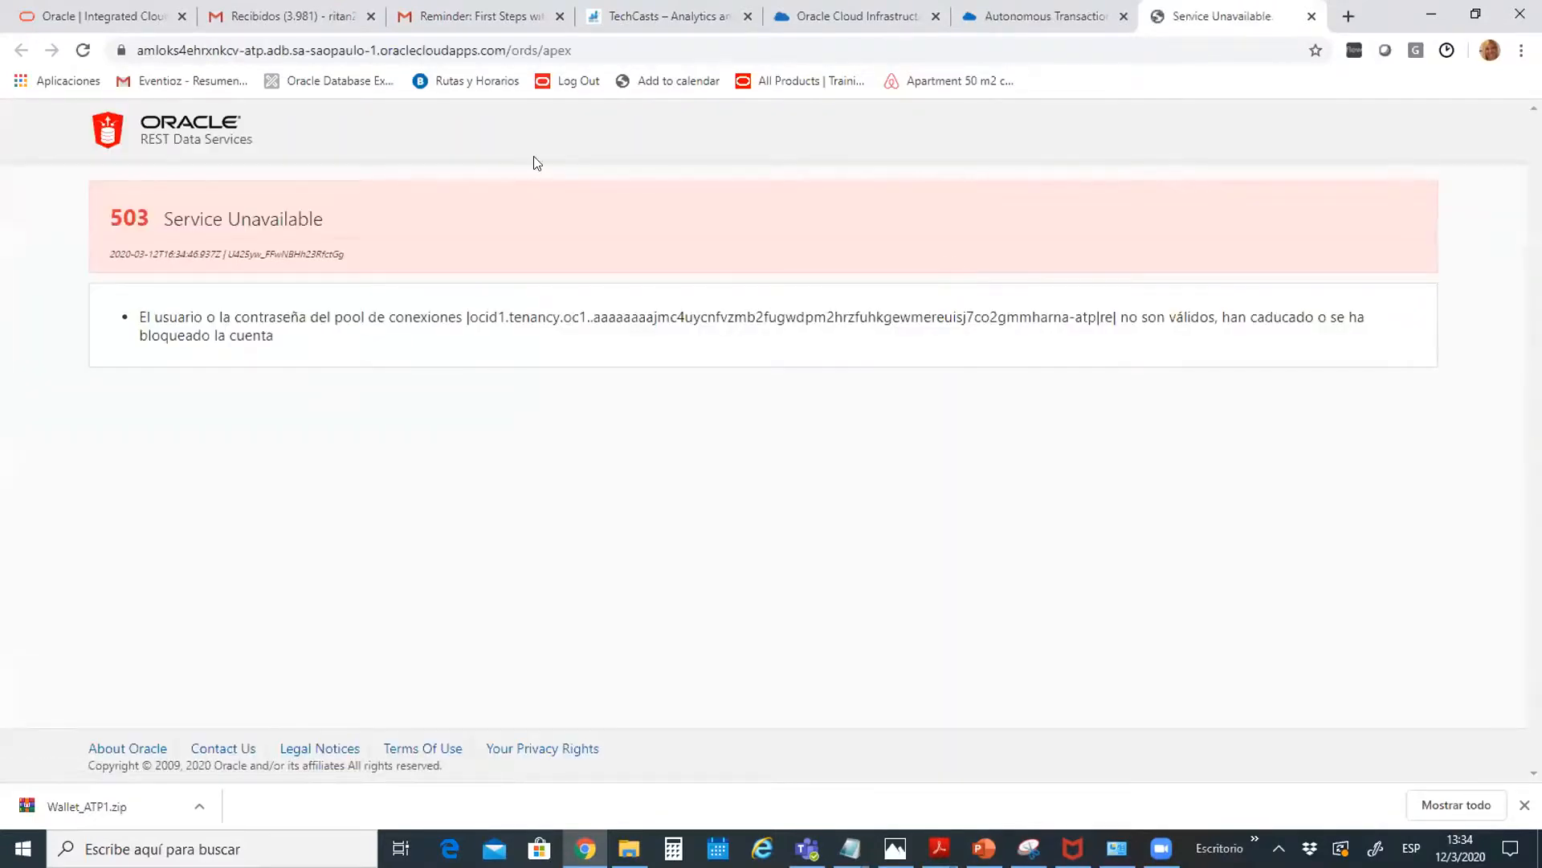
pyautogui.click(1313, 17)
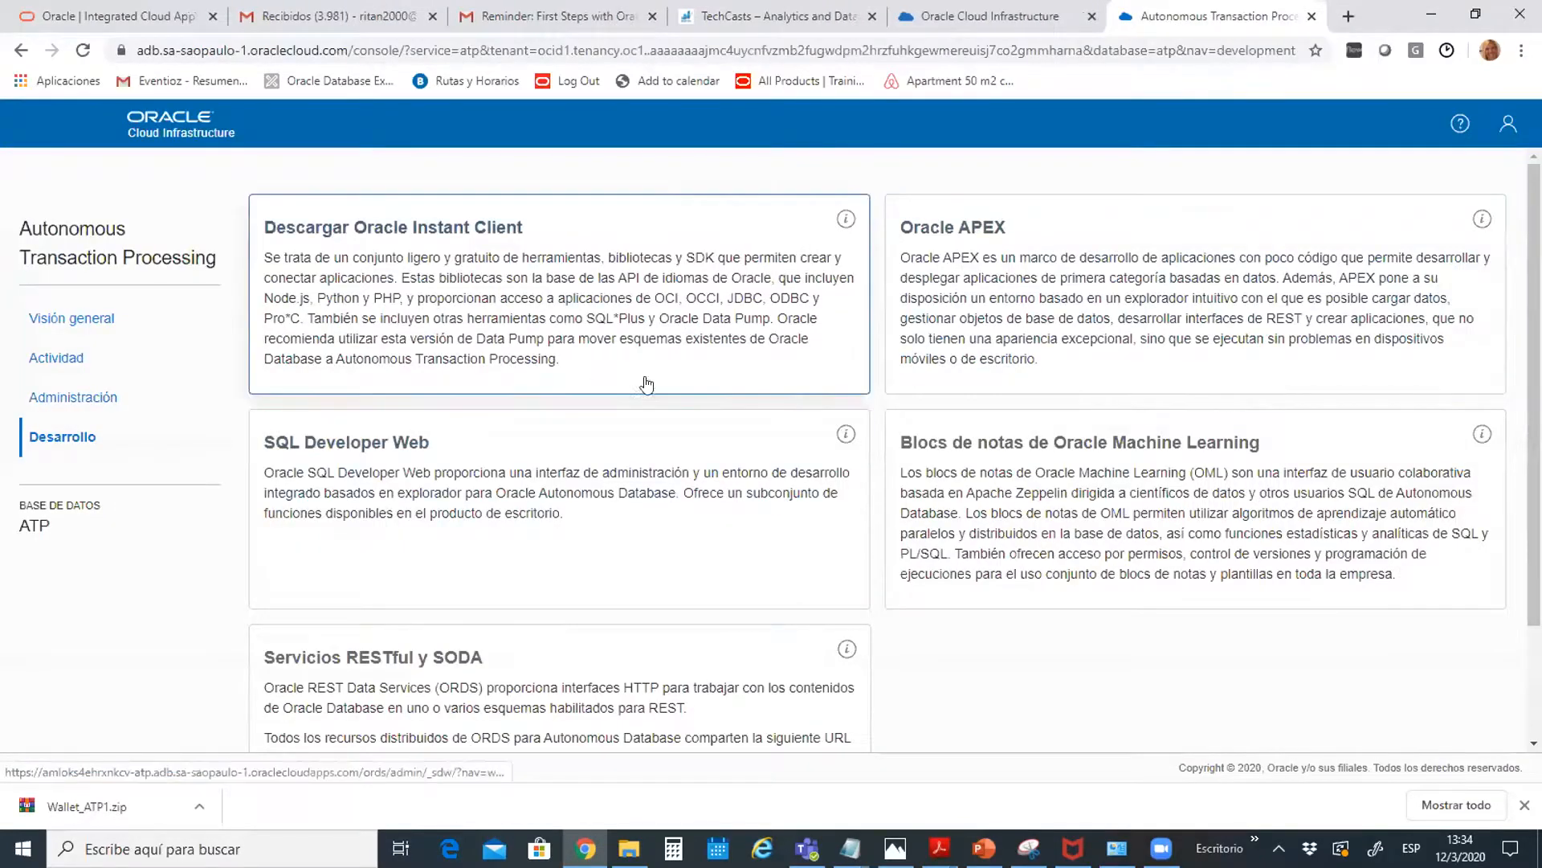
# Try SQL Developer Web, close its unavailable tab, and return to the ATP details tab
pyautogui.click(341, 550)
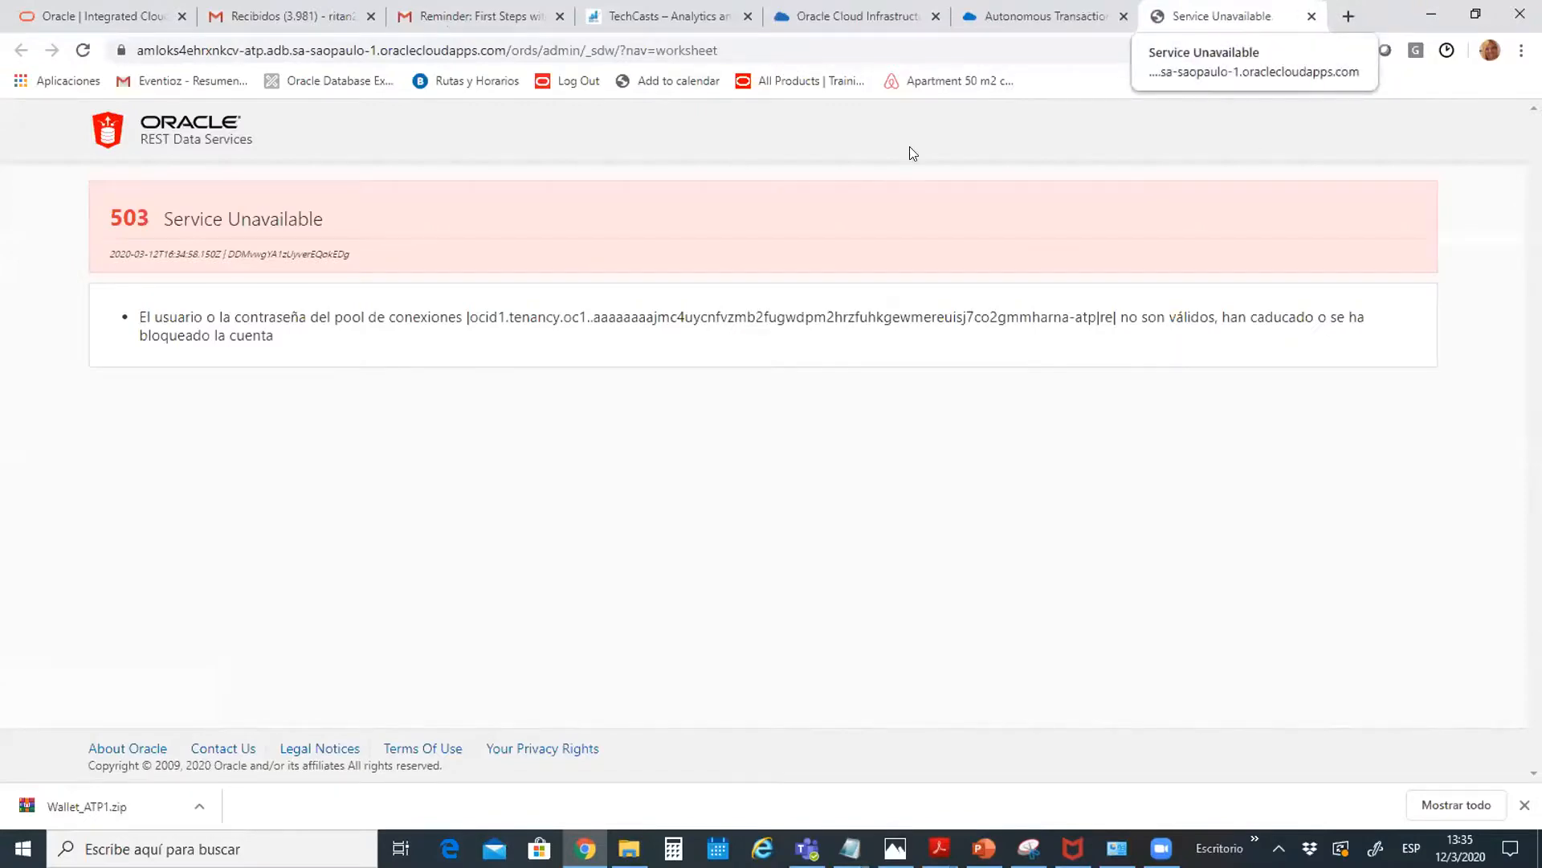
pyautogui.hotkey('ctrl', 'w')
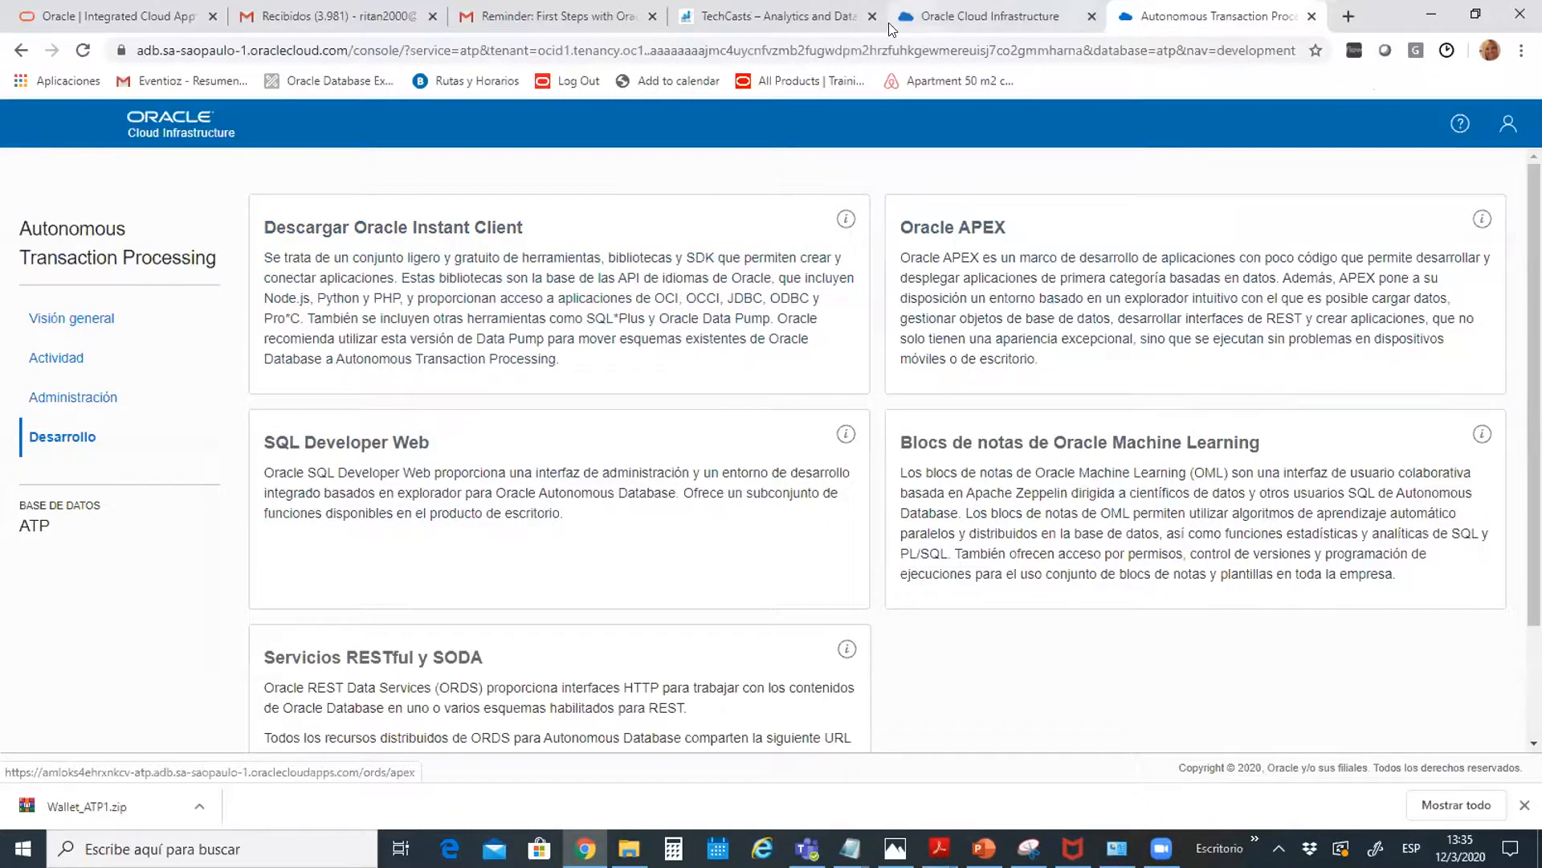
pyautogui.click(959, 24)
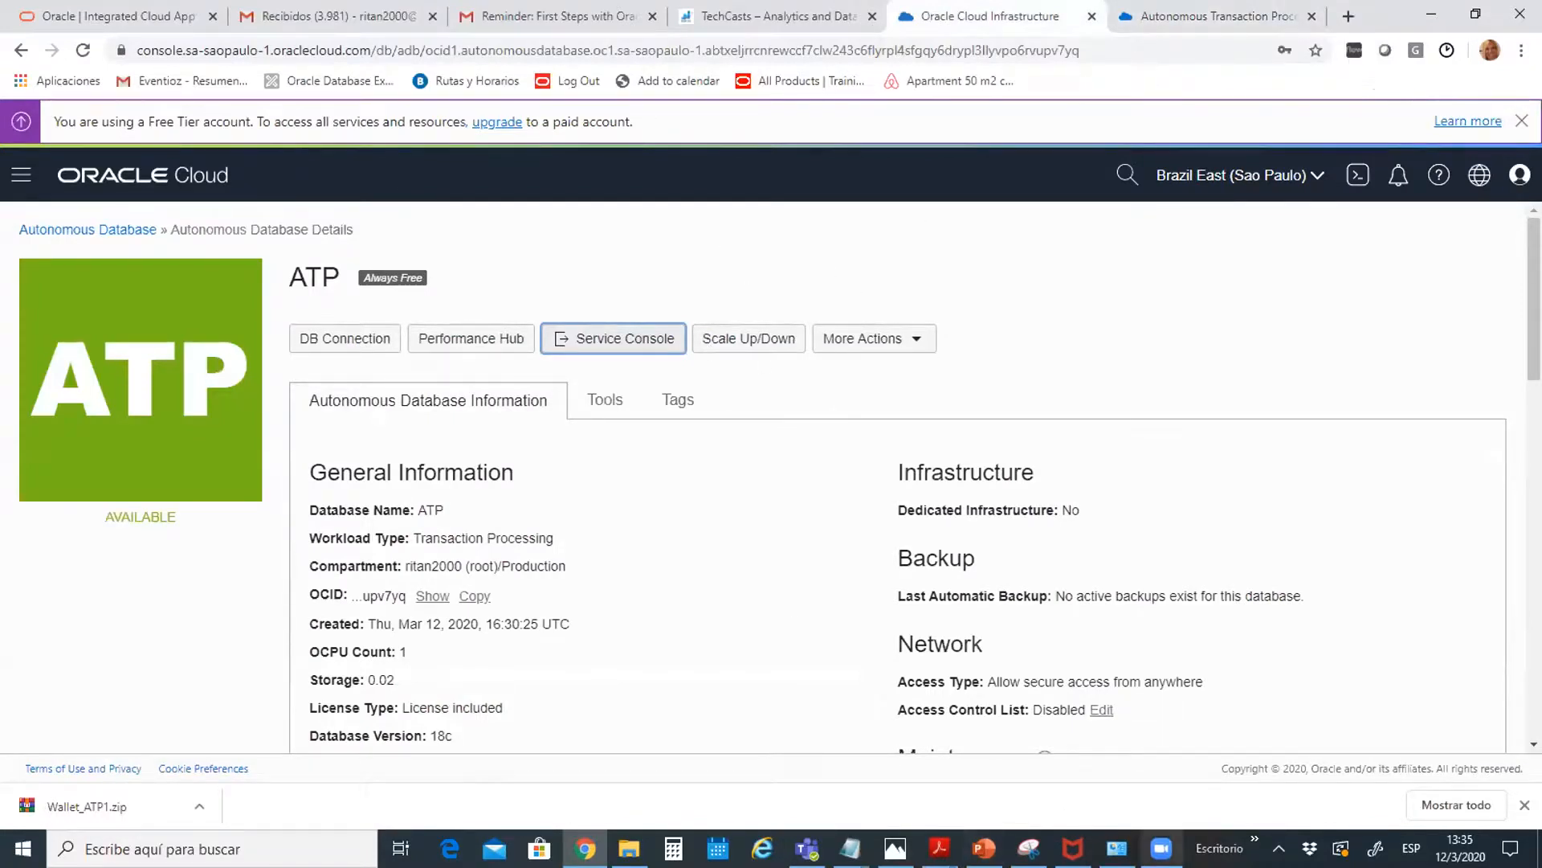
# Play the PowerPoint slideshow from DEMO 2 and advance to the Tasks Availables slide
pyautogui.hotkey('alt', 'Tab')
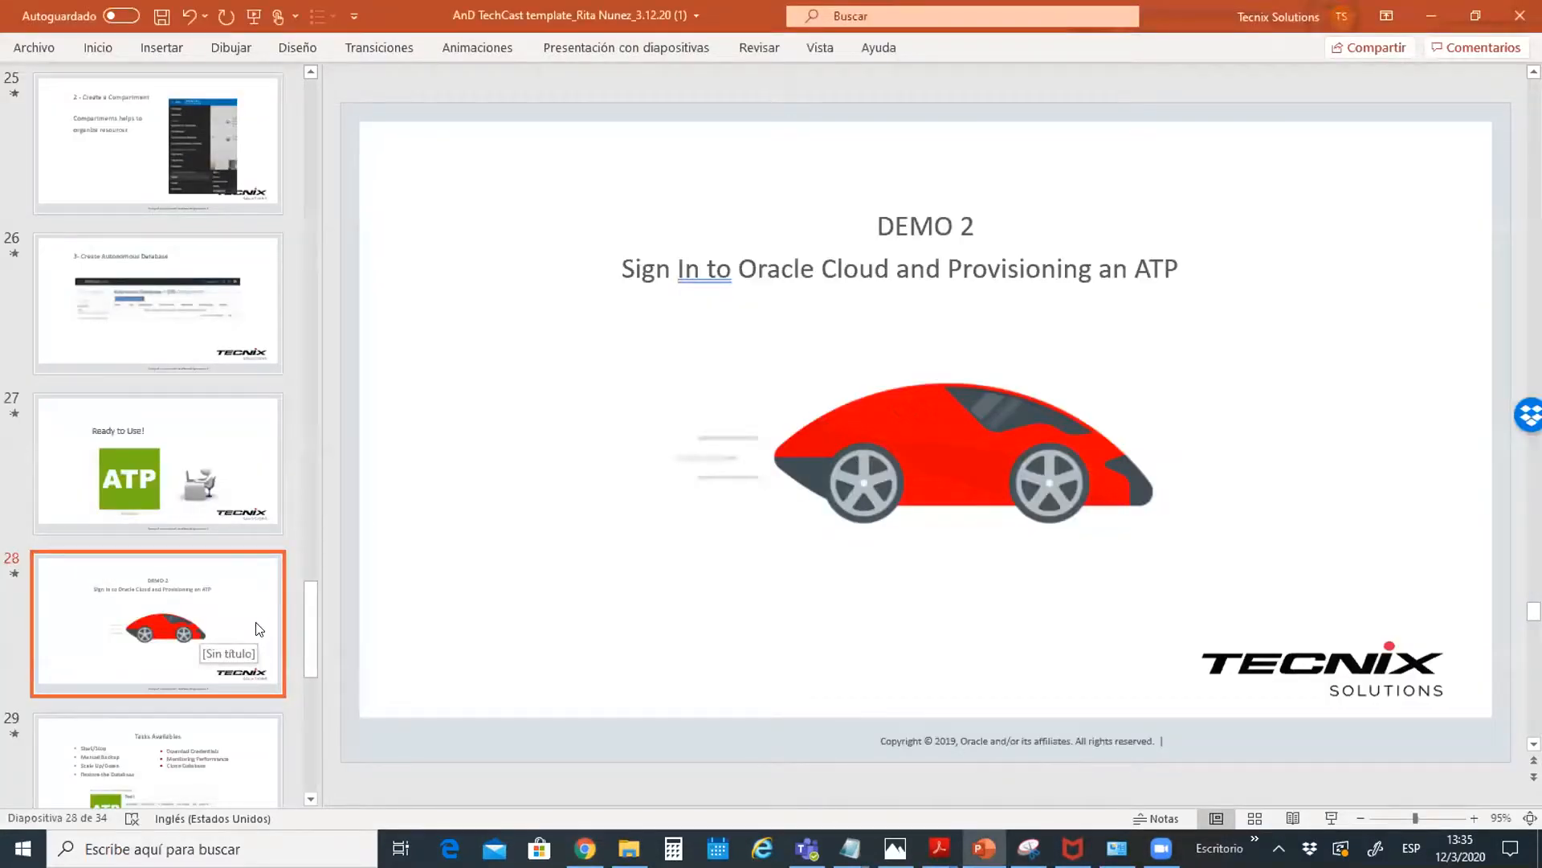
pyautogui.hotkey('shift', 'F5')
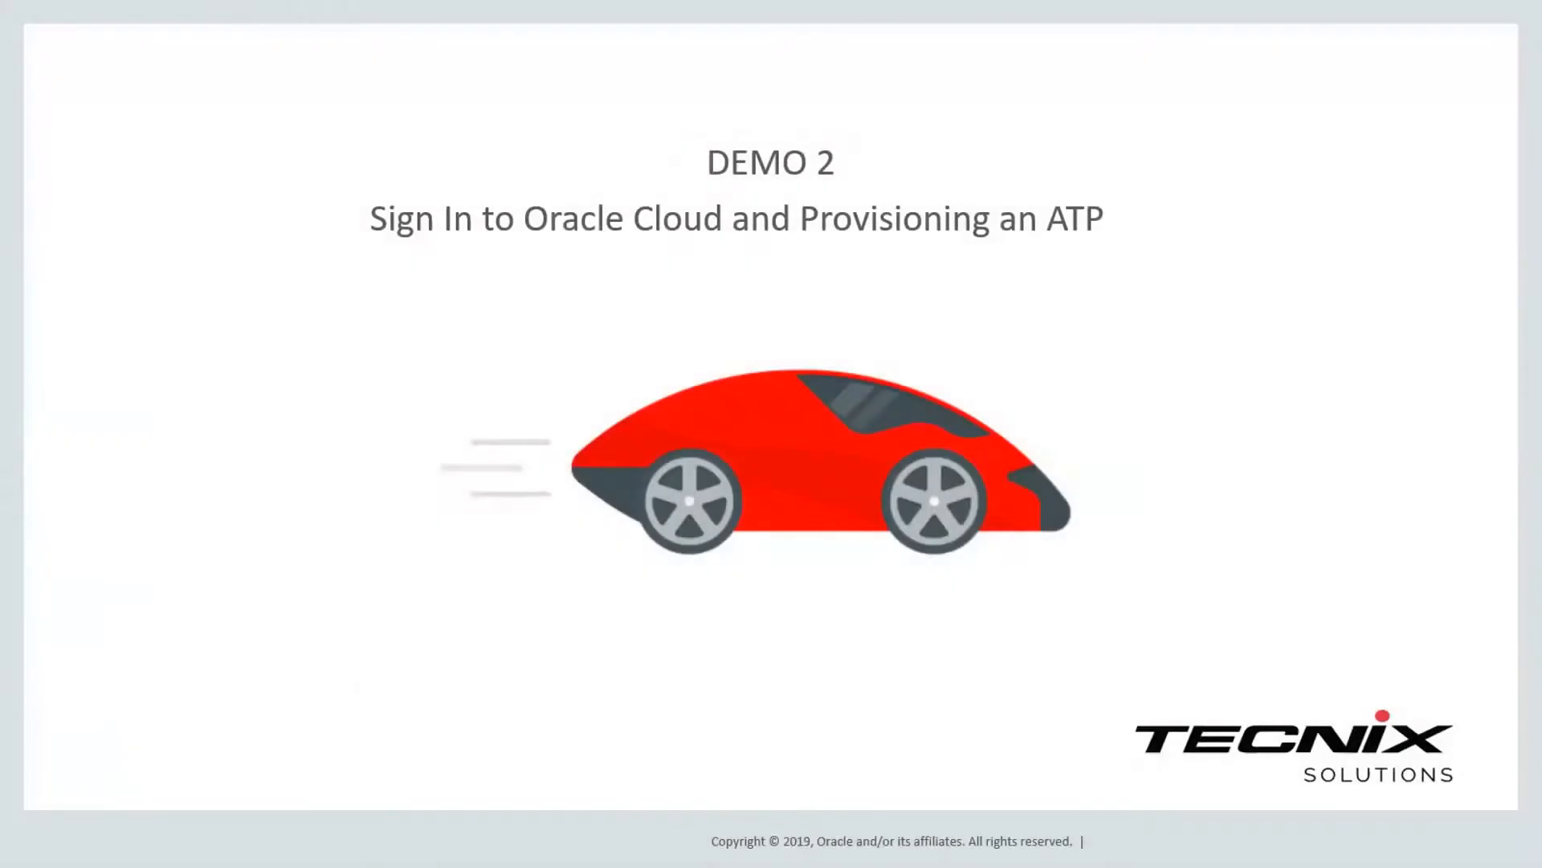
pyautogui.press('Right')
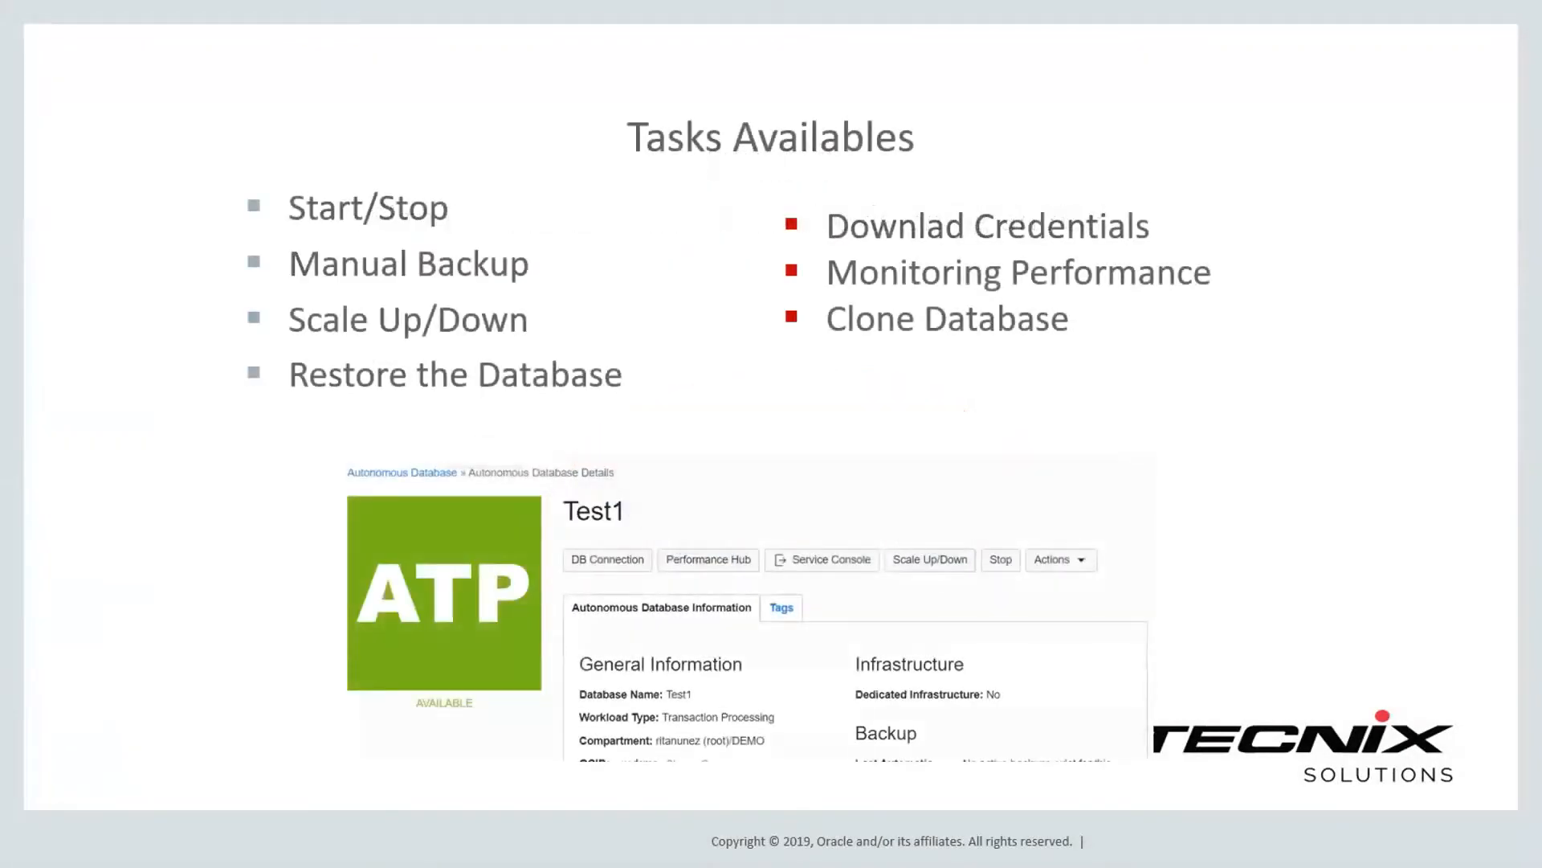